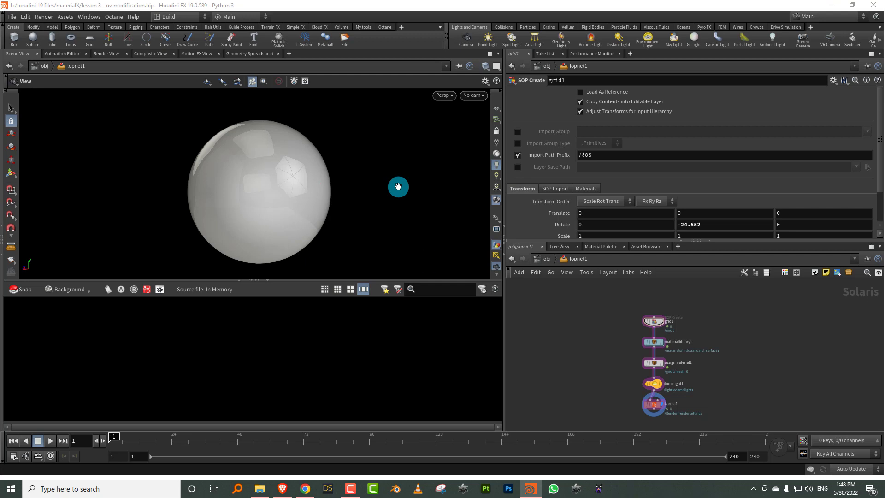
# Switch to File Explorer and view the checkers.png texture and wood_BaseColor.png in the wood subfolder.
pyautogui.click(260, 489)
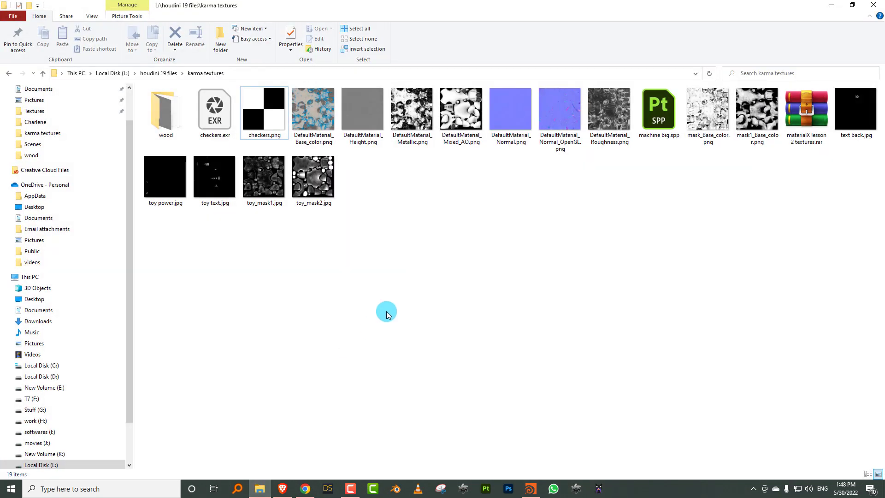
pyautogui.doubleClick(251, 120)
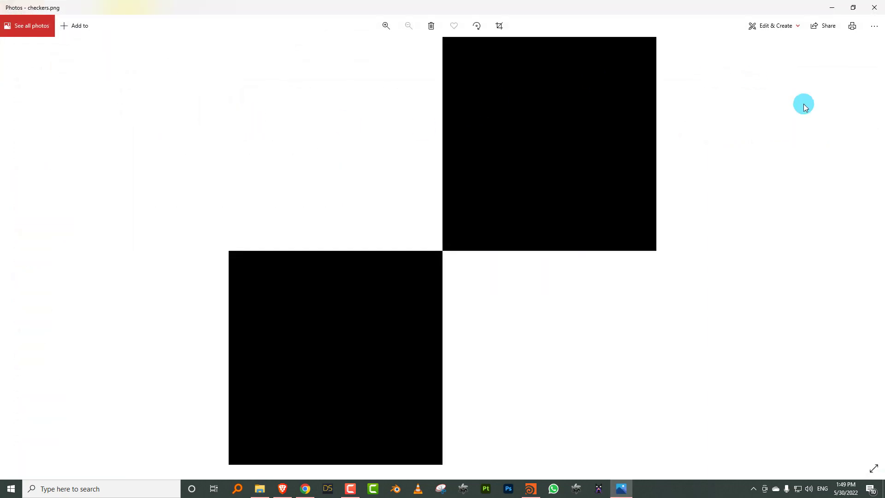
pyautogui.click(874, 7)
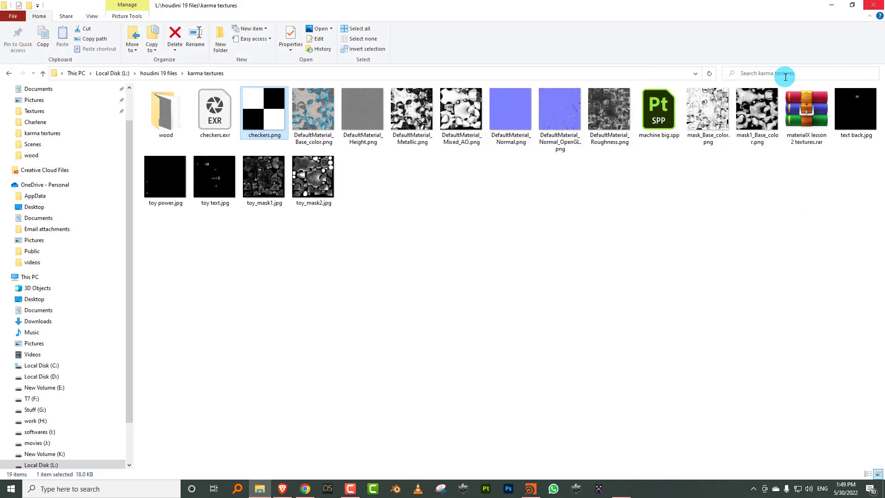
pyautogui.doubleClick(165, 113)
pyautogui.doubleClick(212, 121)
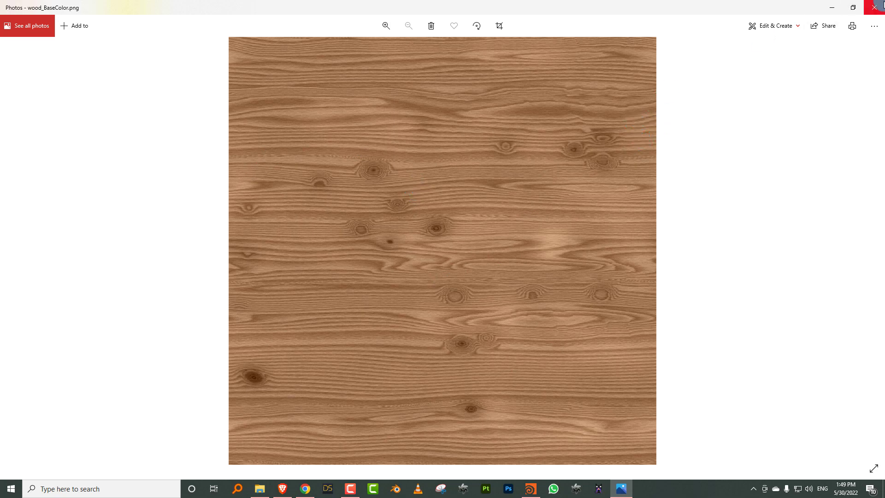
pyautogui.click(879, 6)
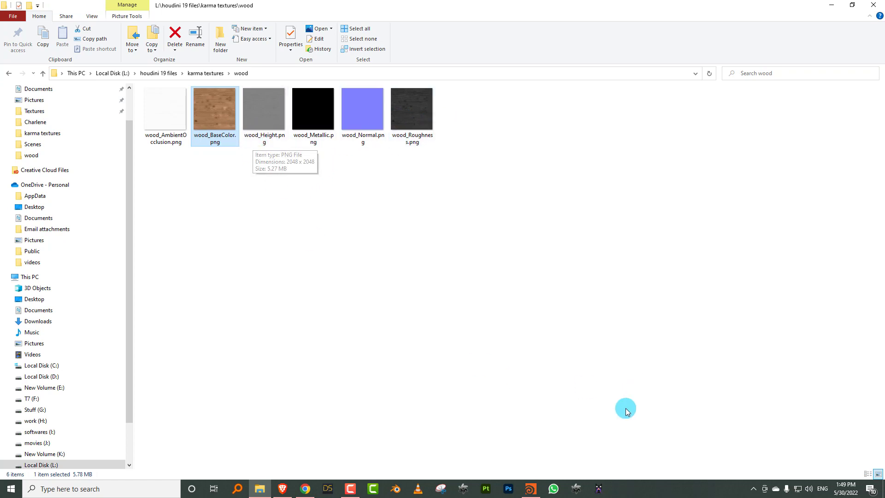
# Switch to Houdini, render the sphere's finished material in the viewport with Karma, inspect it and switch back to Houdini GL.
pyautogui.click(530, 488)
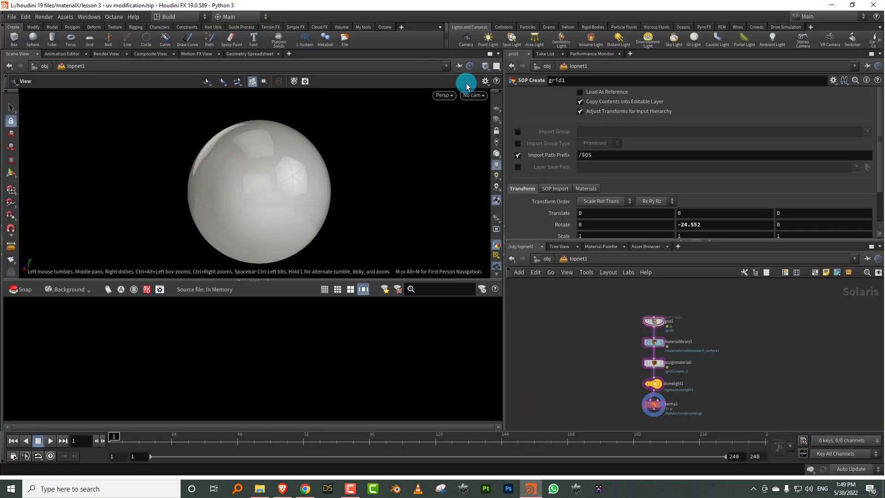
pyautogui.click(443, 95)
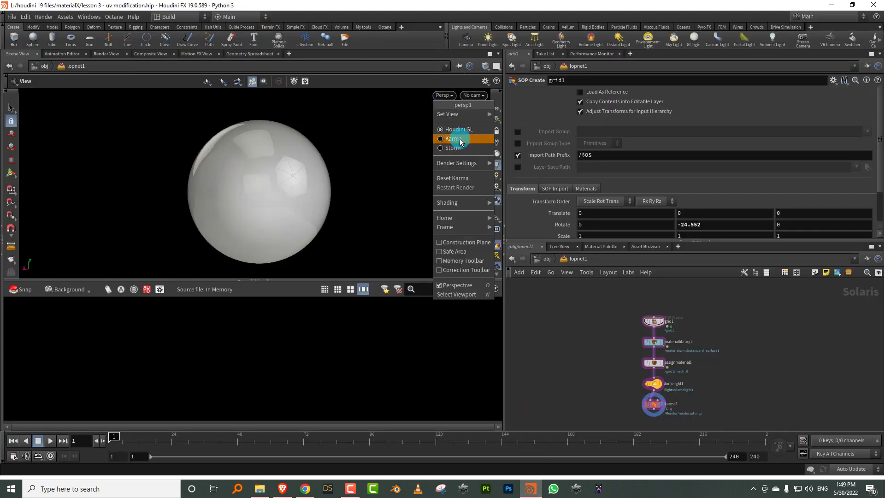
pyautogui.click(460, 139)
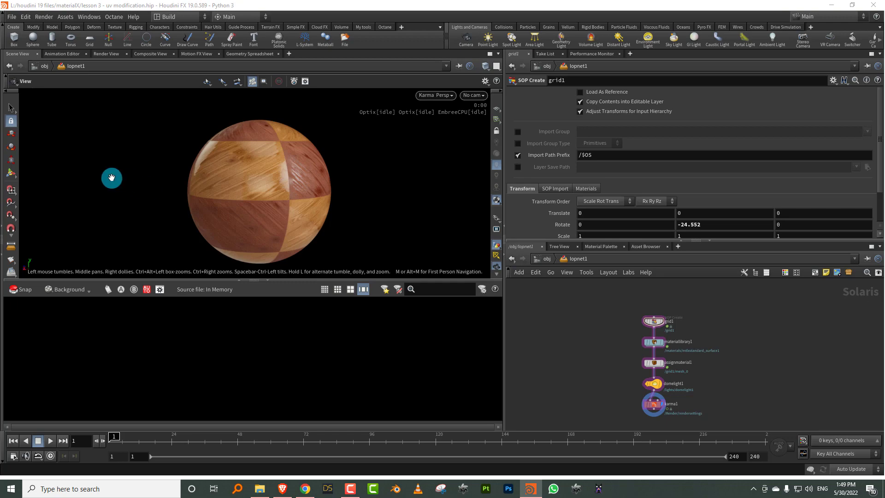
pyautogui.moveTo(284, 195); pyautogui.dragTo(273, 173)
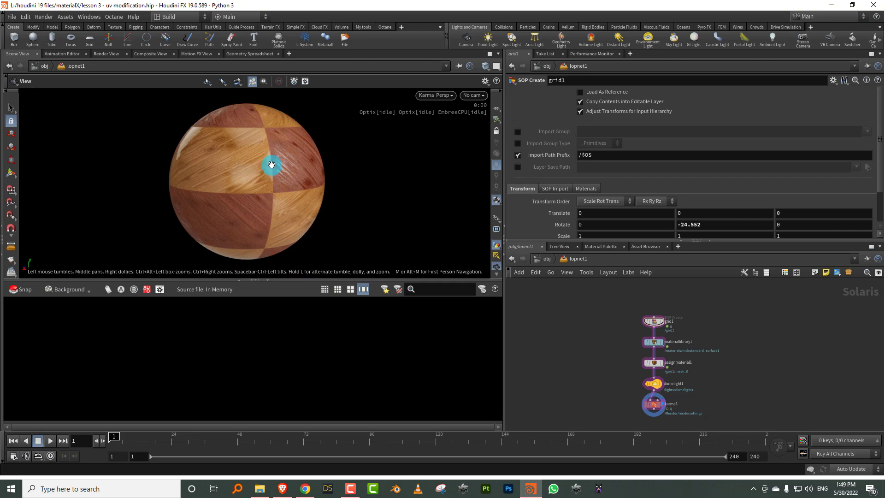
pyautogui.moveTo(243, 161); pyautogui.dragTo(237, 178)
pyautogui.moveTo(285, 161); pyautogui.dragTo(289, 161, button='right')
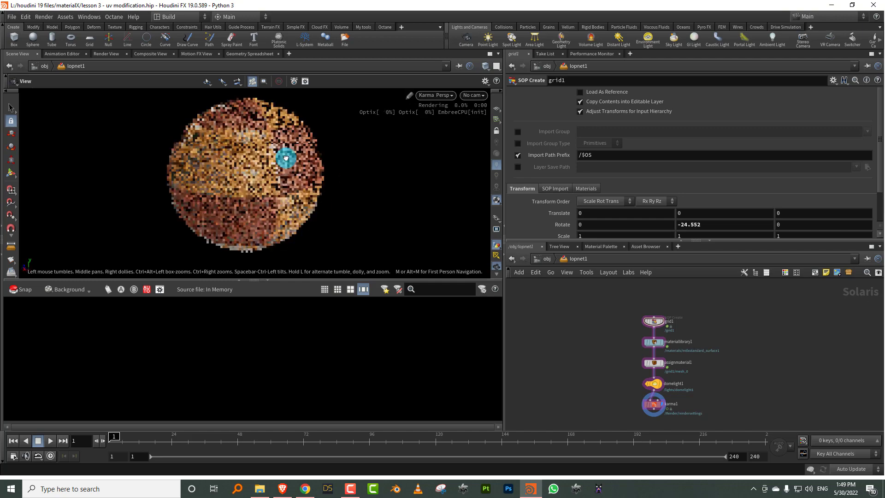
pyautogui.moveTo(268, 150); pyautogui.dragTo(282, 162, button='middle')
pyautogui.moveTo(249, 166); pyautogui.dragTo(279, 166)
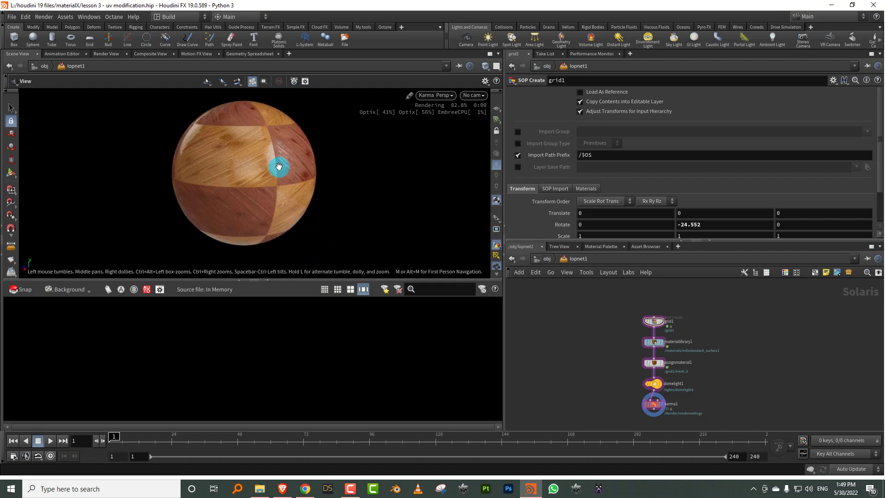
pyautogui.click(449, 95)
pyautogui.click(448, 130)
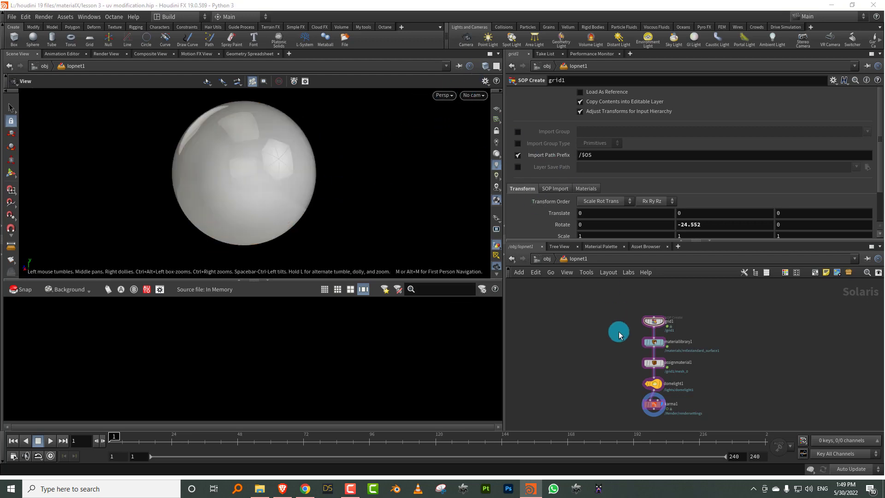
# Enlarge the network editor and examine the chain of nodes from grid1 to karma1 in lopnet1.
pyautogui.moveTo(619, 241); pyautogui.dragTo(632, 217)
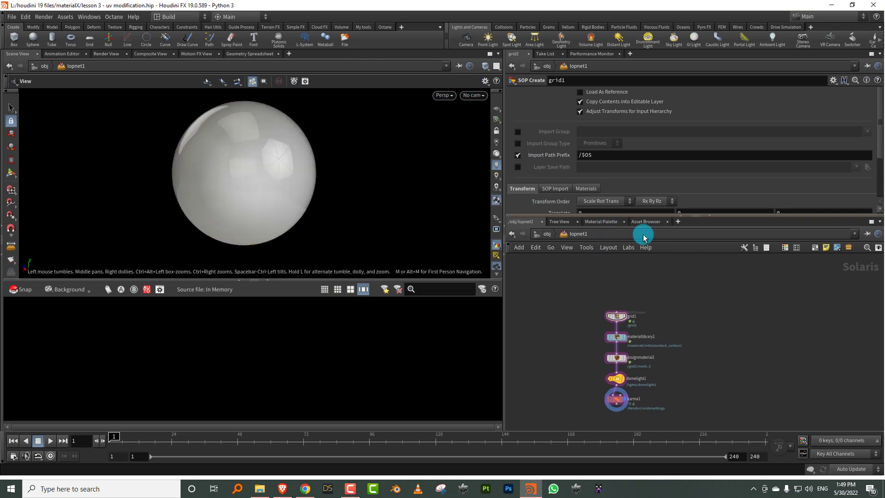
pyautogui.moveTo(259, 194); pyautogui.dragTo(289, 197, button='middle')
pyautogui.scroll(1, 259, 204)
pyautogui.scroll(3, 631, 299)
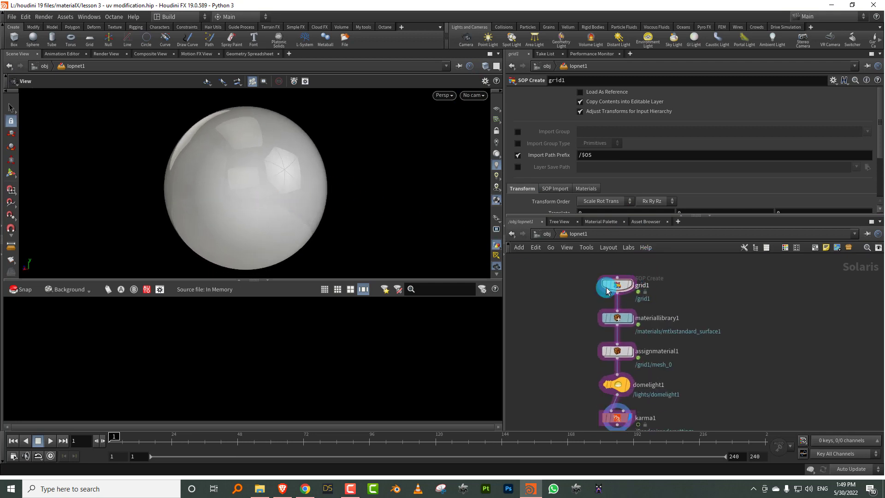
pyautogui.click(610, 293)
pyautogui.click(651, 297)
pyautogui.moveTo(574, 305); pyautogui.dragTo(653, 376)
pyautogui.moveTo(652, 351); pyautogui.dragTo(658, 302, button='middle')
pyautogui.moveTo(696, 333); pyautogui.dragTo(654, 363, button='middle')
pyautogui.click(608, 306)
pyautogui.click(606, 339)
pyautogui.moveTo(657, 313); pyautogui.dragTo(662, 343, button='middle')
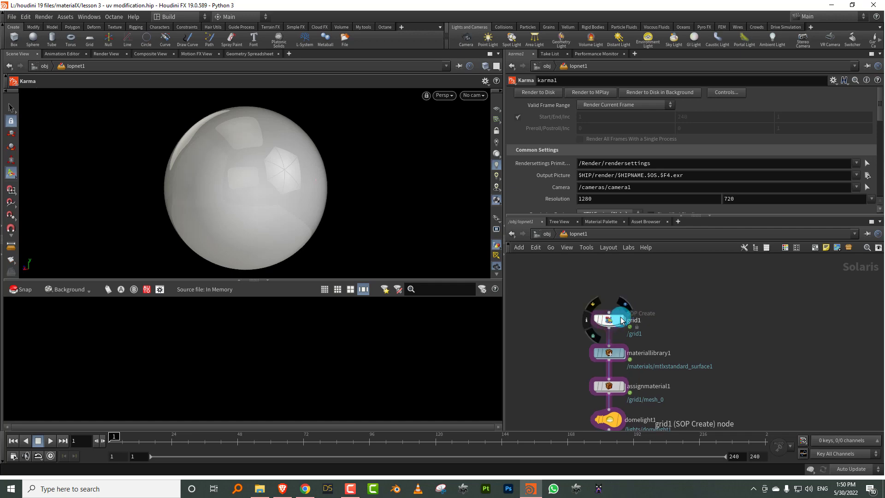
# Inside the grid1 node, display uvproject1 so the flat grid replaces the sphere, and return to lopnet1.
pyautogui.doubleClick(610, 318)
pyautogui.moveTo(717, 356); pyautogui.dragTo(693, 321, button='middle')
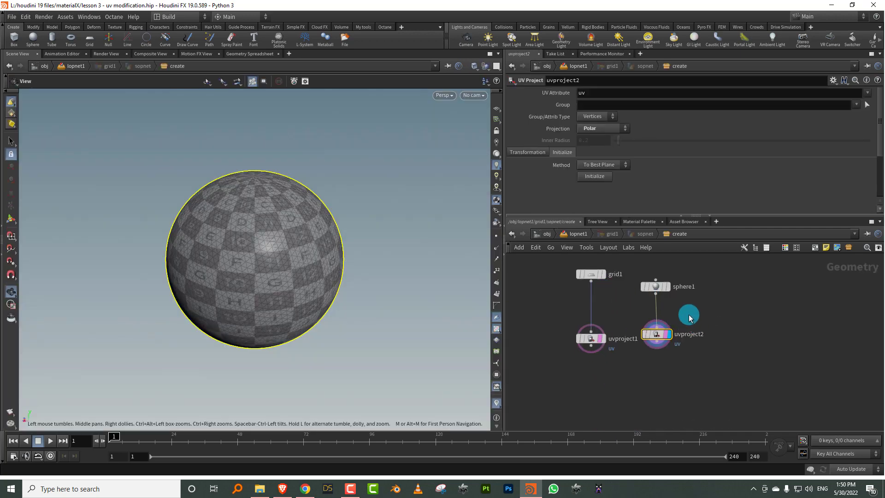
pyautogui.click(610, 339)
pyautogui.click(592, 338)
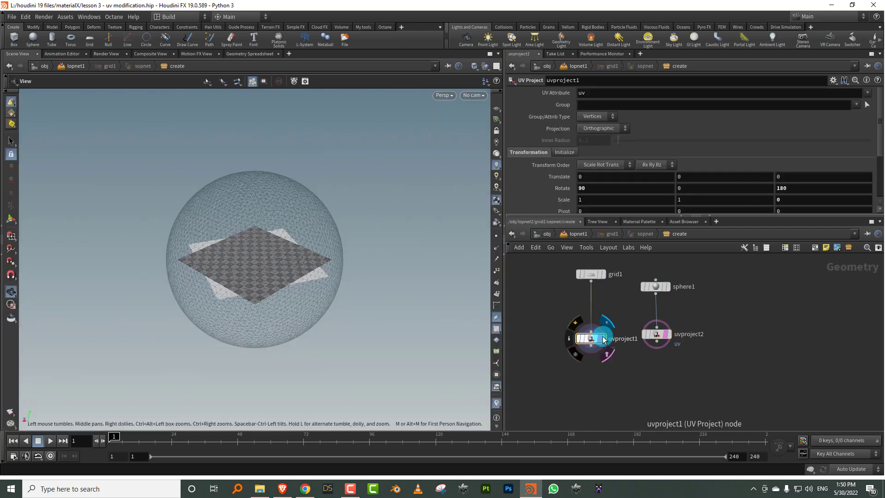
pyautogui.click(603, 348)
pyautogui.moveTo(238, 251); pyautogui.dragTo(392, 206)
pyautogui.click(563, 233)
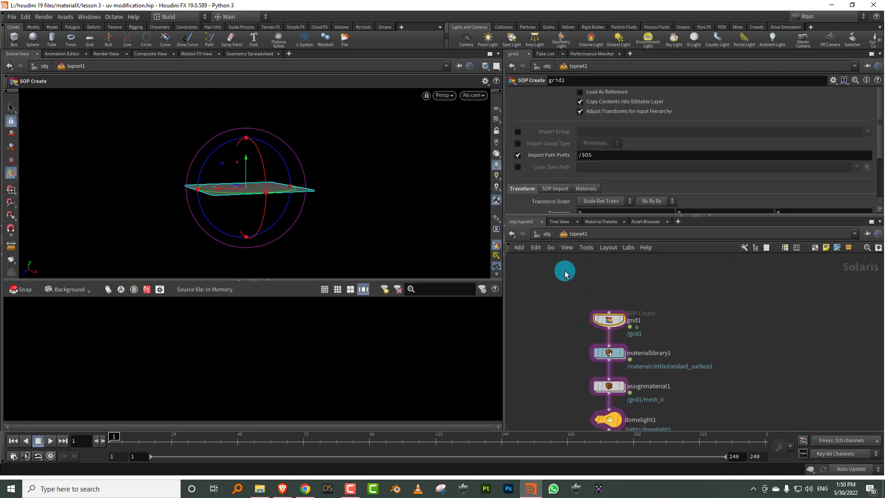
pyautogui.click(251, 186)
pyautogui.keyDown('alt'); pyautogui.moveTo(262, 185); pyautogui.dragTo(279, 212); pyautogui.keyUp('alt')
pyautogui.keyDown('alt'); pyautogui.moveTo(278, 211); pyautogui.dragTo(263, 181, button='middle'); pyautogui.keyUp('alt')
pyautogui.keyDown('alt'); pyautogui.moveTo(264, 181); pyautogui.dragTo(255, 146, button='right'); pyautogui.keyUp('alt')
# Open materiallibrary1 and add a new MtlX Standard Surface node in an empty area of its network.
pyautogui.moveTo(696, 335); pyautogui.dragTo(696, 273, button='middle')
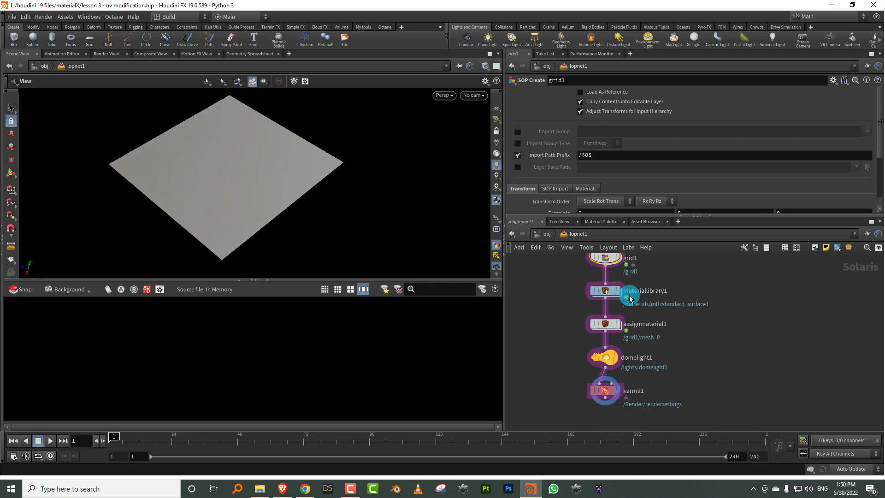
pyautogui.doubleClick(608, 292)
pyautogui.scroll(-5, 721, 340)
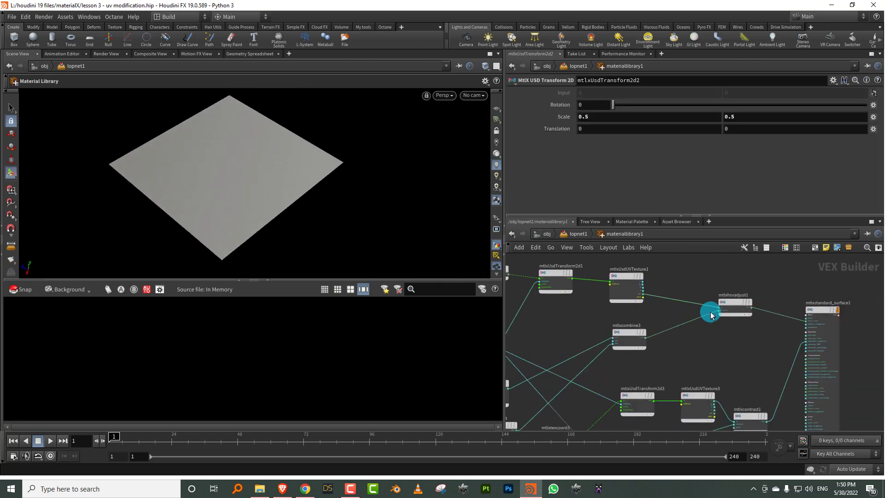
pyautogui.hotkey('shift', 's')
pyautogui.moveTo(698, 311); pyautogui.dragTo(644, 309, button='middle')
pyautogui.press('Tab')
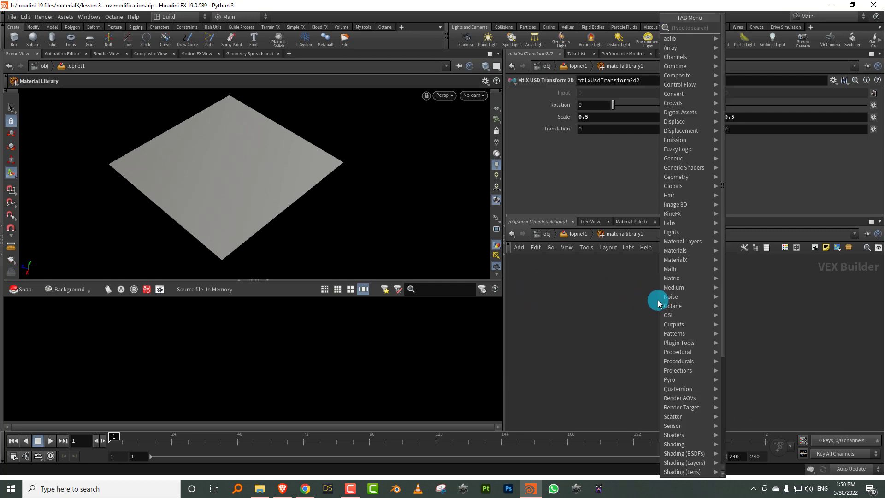
pyautogui.write('stan')
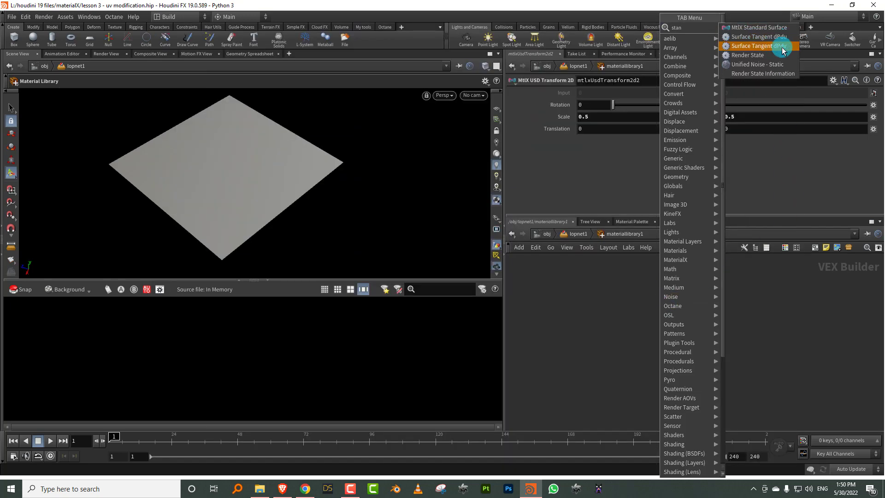
pyautogui.click(760, 28)
pyautogui.click(713, 334)
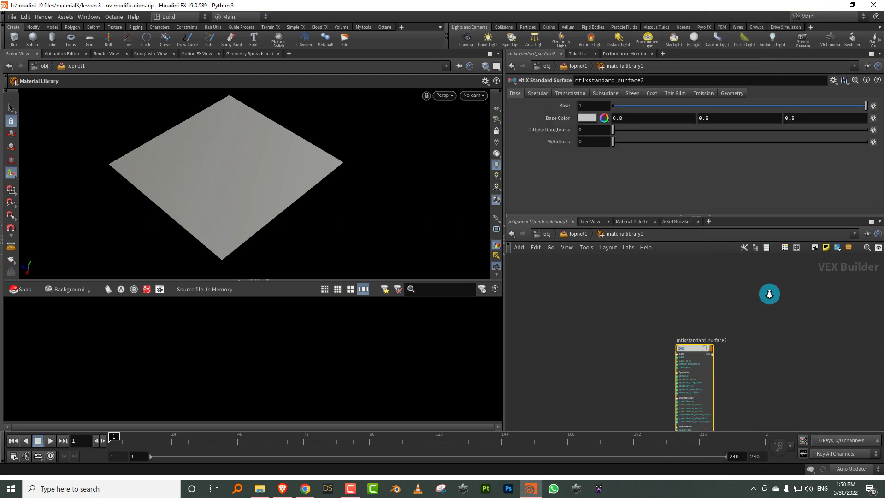
# Rename the new MtlX Standard Surface node as wood_flooring.
pyautogui.doubleClick(717, 318)
pyautogui.moveTo(718, 321); pyautogui.dragTo(568, 309)
pyautogui.write('woof')
pyautogui.press('BackSpace')
pyautogui.write('d')
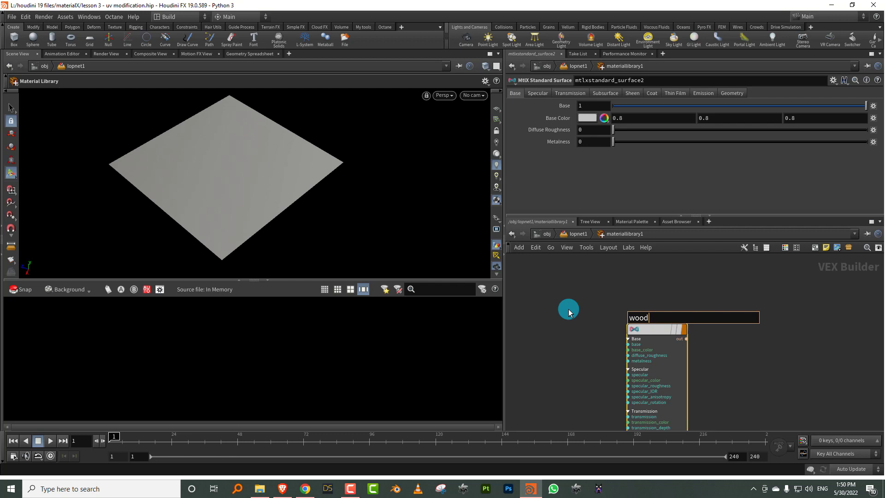
pyautogui.write('_flooring')
pyautogui.press('Return')
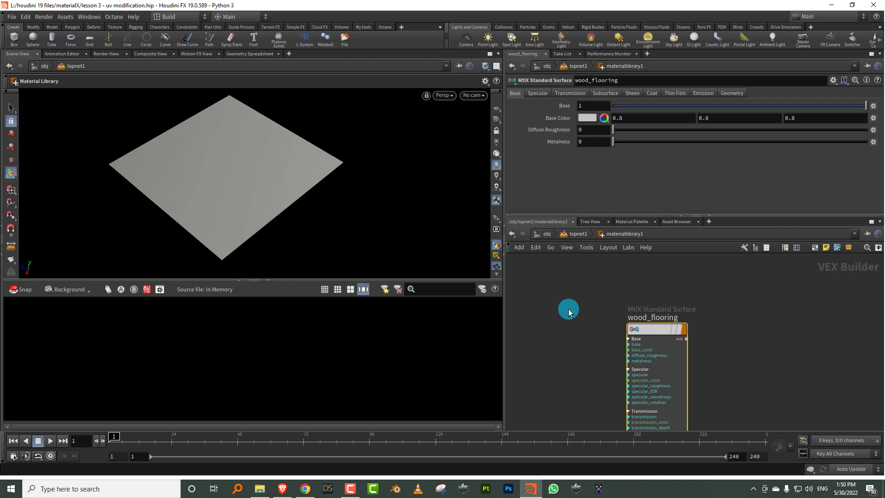
# Return to lopnet1 and set the material path of assignmaterial1 to /materials/wood_flooring.
pyautogui.click(596, 238)
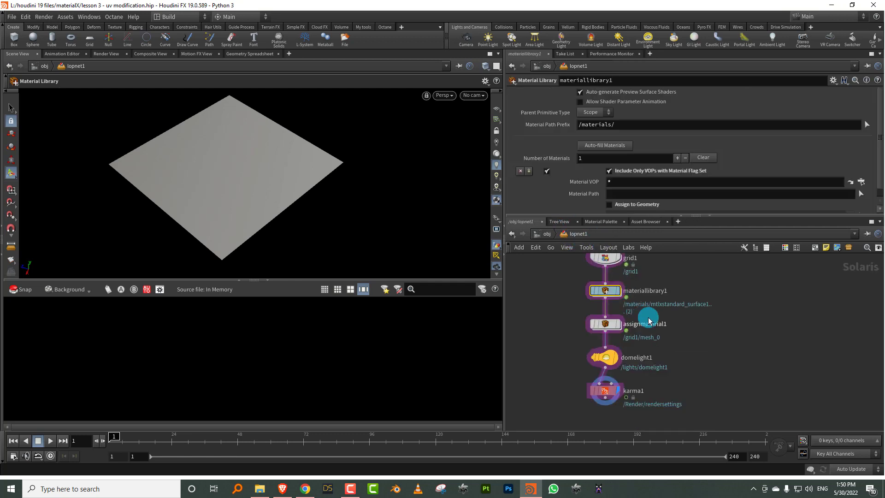
pyautogui.click(604, 323)
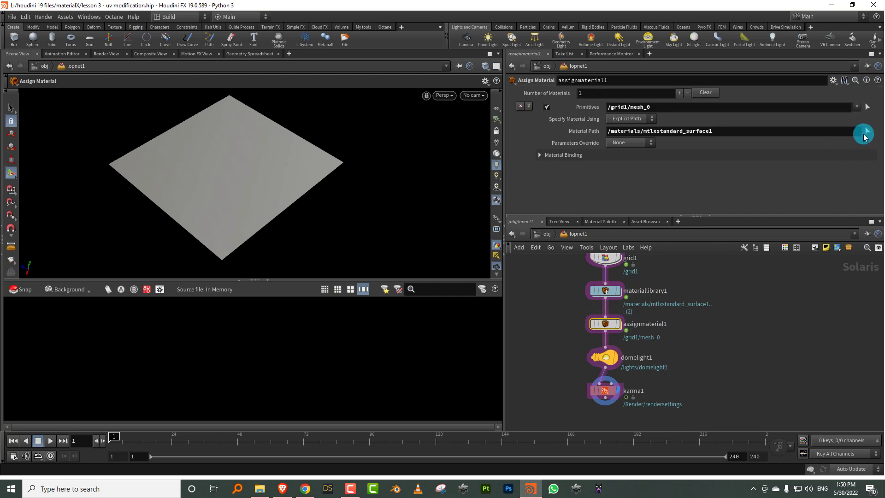
pyautogui.click(866, 134)
pyautogui.click(720, 102)
pyautogui.click(797, 259)
# Render the grid in the viewport with Karma to preview the assigned material, and switch back to Houdini GL.
pyautogui.click(444, 95)
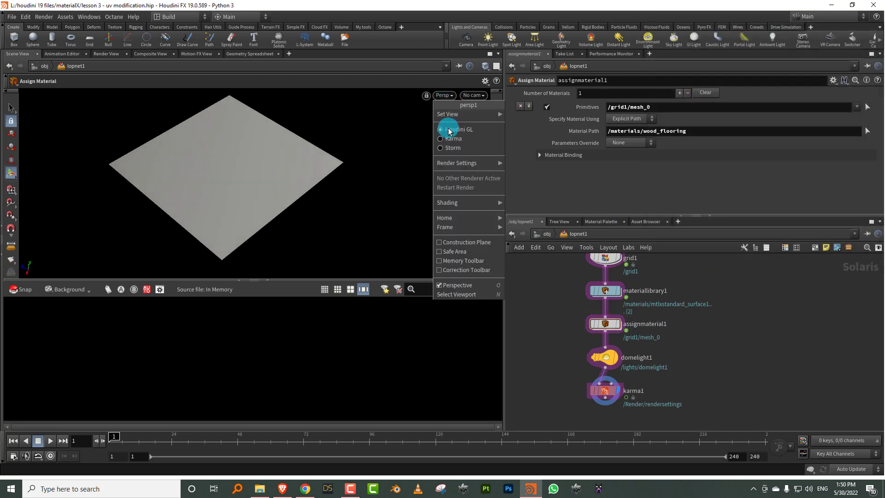
pyautogui.click(459, 141)
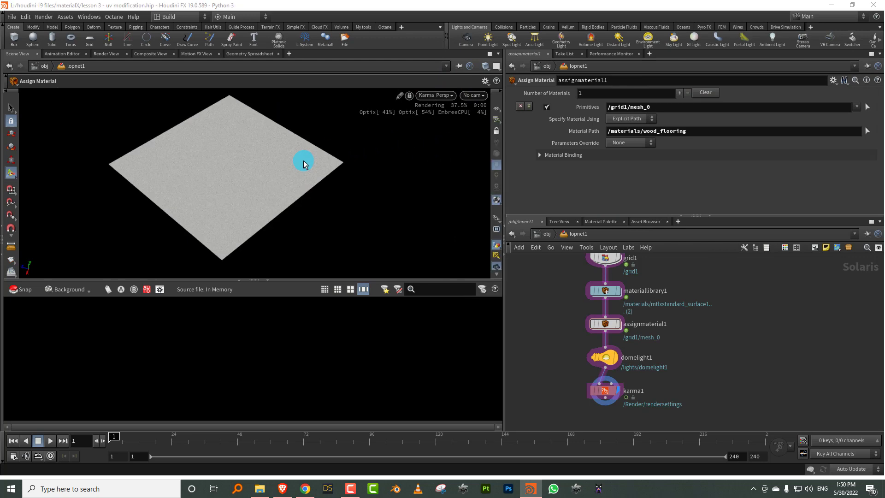
pyautogui.keyDown('alt'); pyautogui.moveTo(231, 161); pyautogui.dragTo(303, 142); pyautogui.keyUp('alt')
pyautogui.click(434, 89)
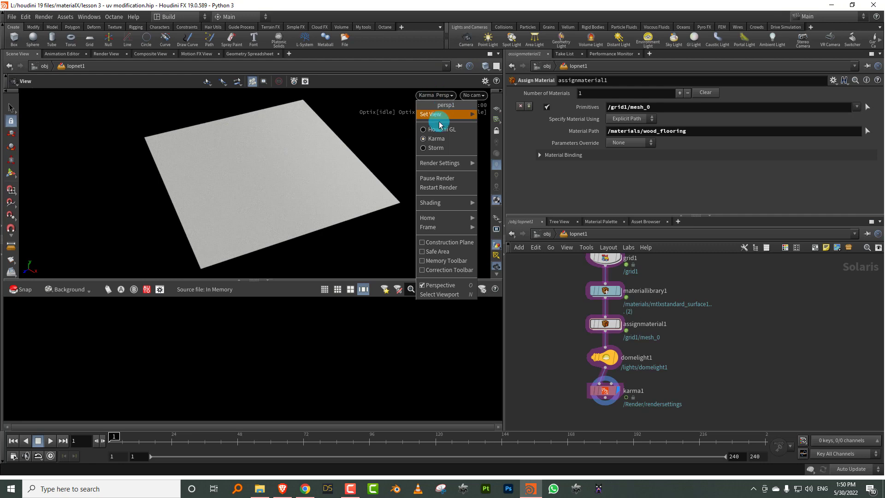
pyautogui.click(437, 115)
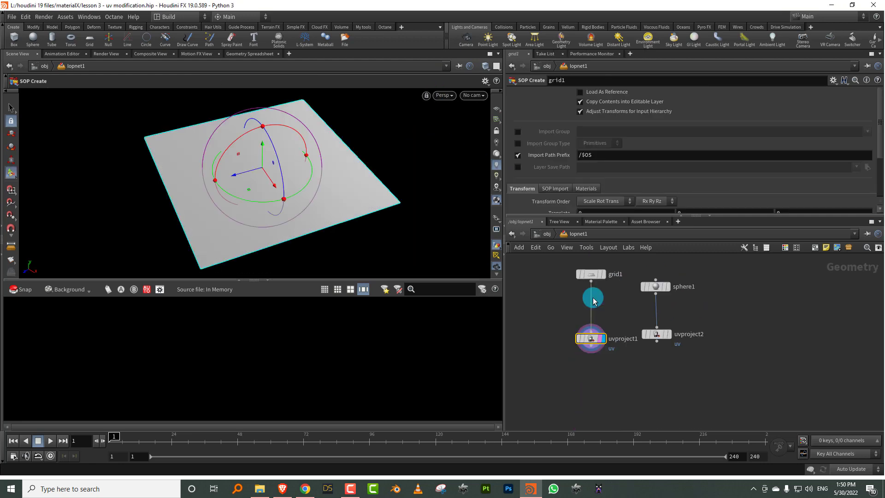
# Inside the grid1 node, toggle the template display of the sphere's uvproject2 node on and off.
pyautogui.doubleClick(600, 300)
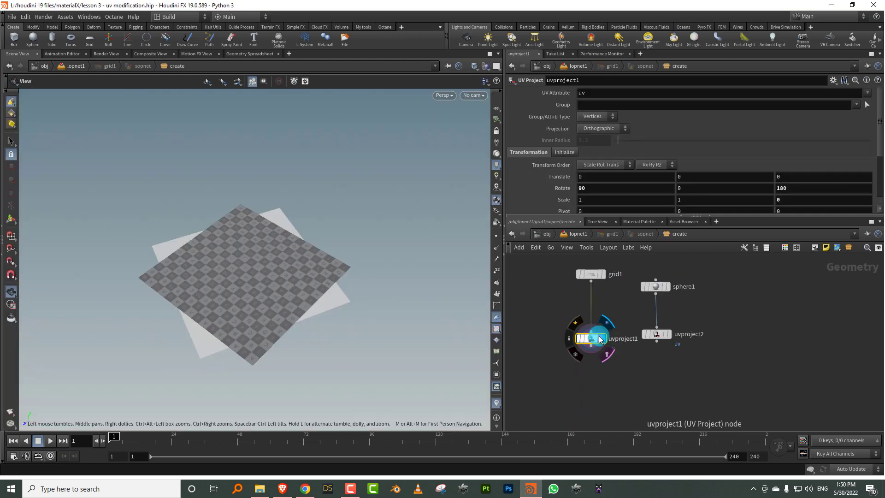
pyautogui.moveTo(624, 302); pyautogui.dragTo(699, 288)
pyautogui.click(656, 334)
pyautogui.click(666, 334)
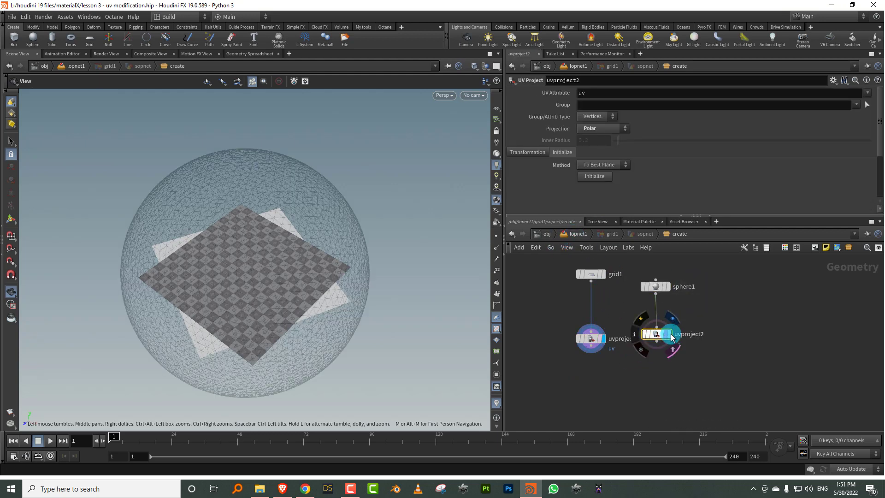
pyautogui.click(671, 336)
# Return to lopnet1 and open the materiallibrary1 network containing the wood_flooring shader.
pyautogui.click(528, 300)
pyautogui.press('Return')
pyautogui.keyDown('alt'); pyautogui.moveTo(270, 257); pyautogui.dragTo(295, 203); pyautogui.keyUp('alt')
pyautogui.scroll(-3, 295, 203)
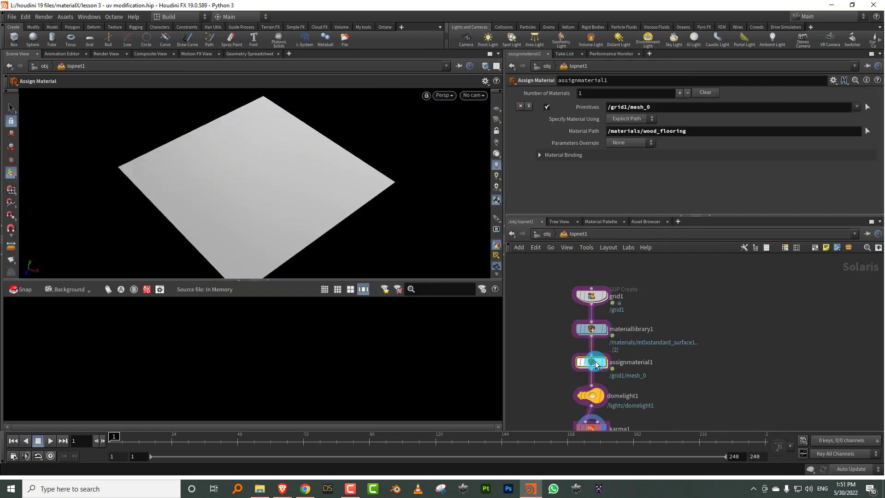
pyautogui.doubleClick(619, 322)
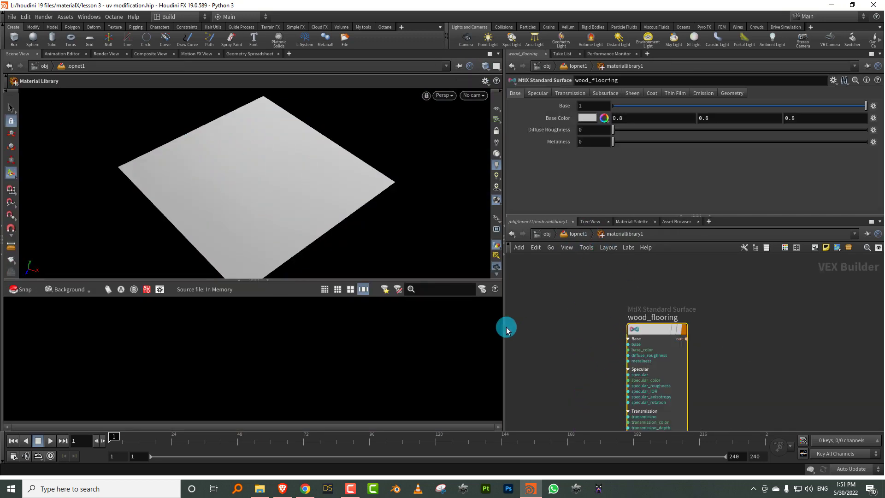
# Add a MtlX USD UV Texture node beside the wood_flooring shader, giving the network area more room.
pyautogui.moveTo(506, 328); pyautogui.dragTo(438, 329)
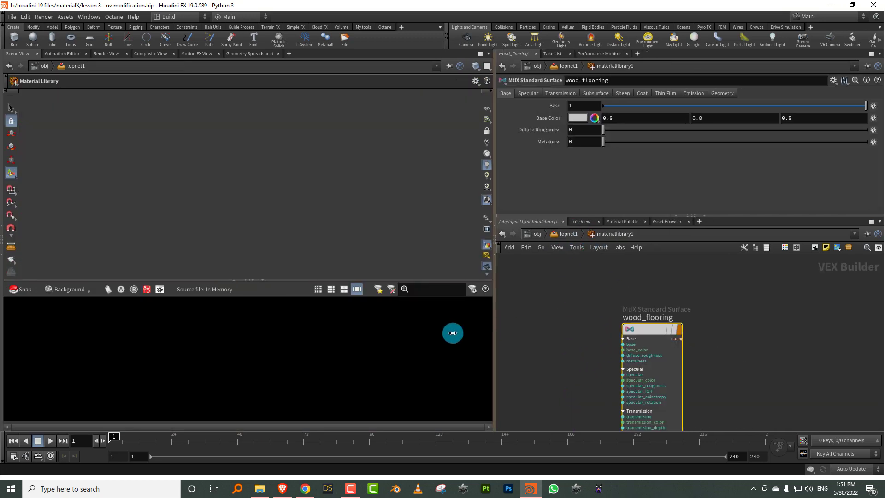
pyautogui.scroll(-3, 648, 305)
pyautogui.moveTo(648, 304); pyautogui.dragTo(678, 279, button='middle')
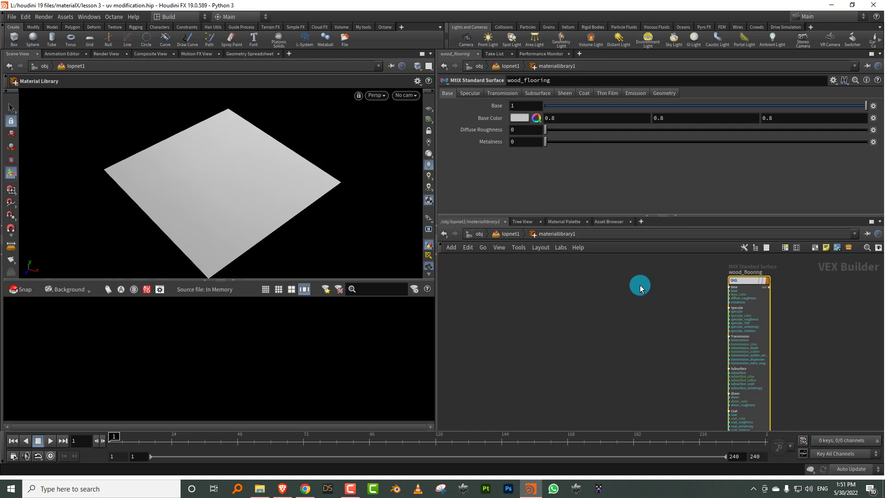
pyautogui.scroll(1, 646, 284)
pyautogui.press('Tab')
pyautogui.write('usd')
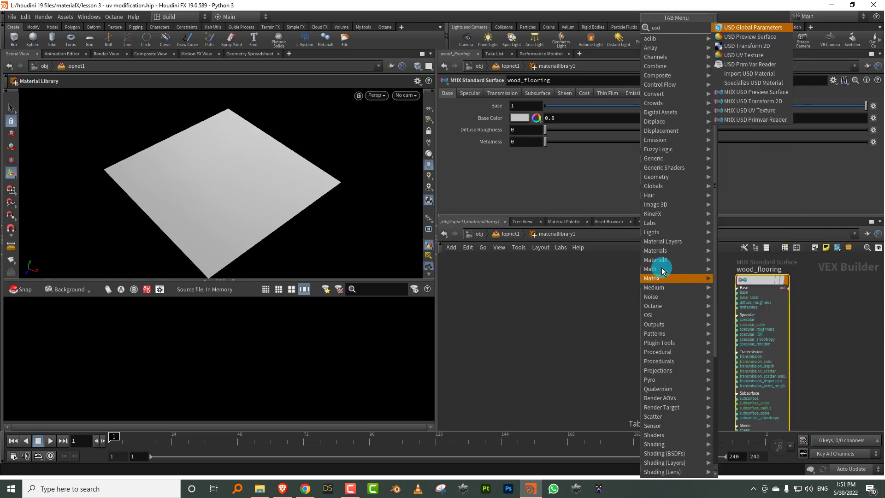
pyautogui.click(761, 111)
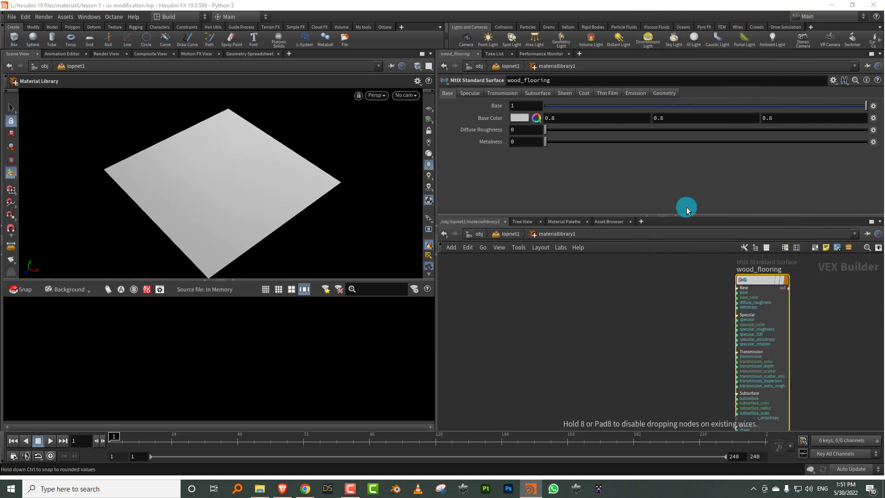
pyautogui.click(630, 312)
# Add a MtlX USD Transform 2D node in front of the UV texture node.
pyautogui.press('Tab')
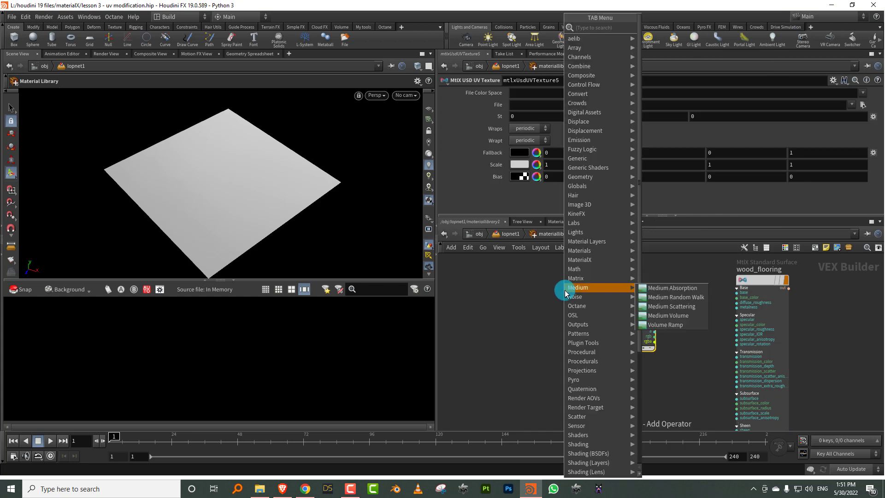
pyautogui.write('usd')
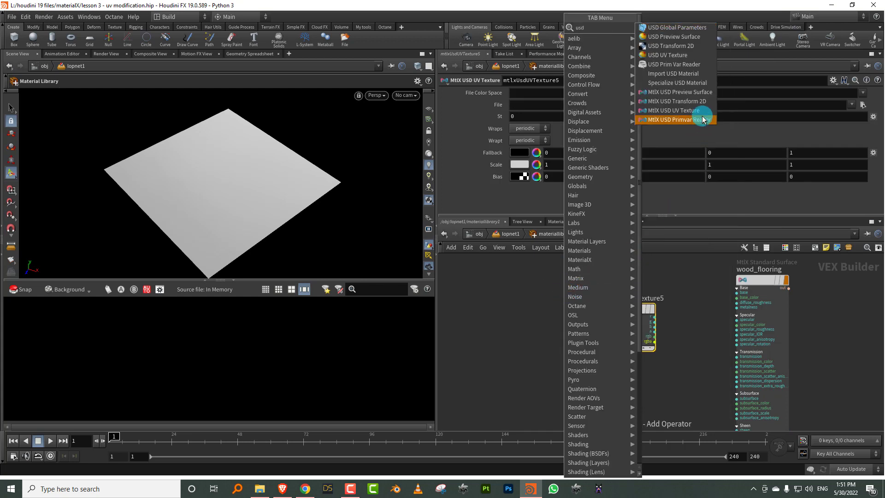
pyautogui.click(683, 101)
pyautogui.click(553, 318)
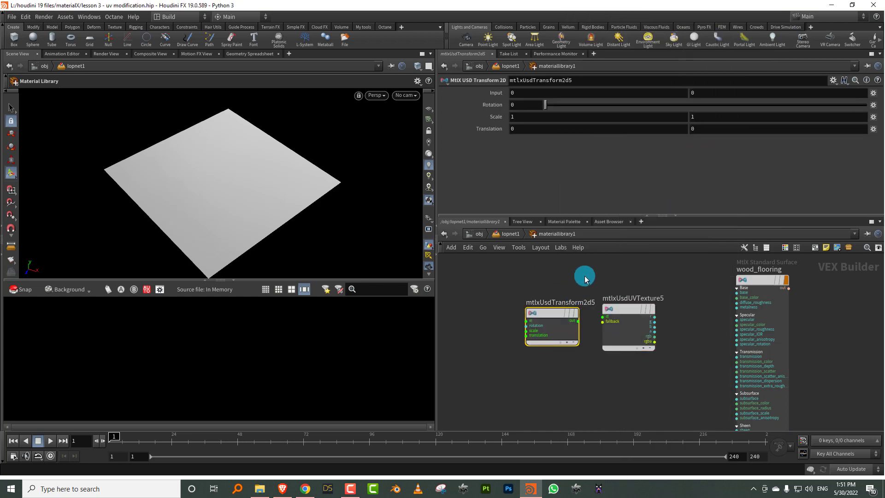
# Add a MtlX Texcoord node in front of the USD Transform 2D node.
pyautogui.moveTo(587, 278); pyautogui.dragTo(618, 275, button='middle')
pyautogui.press('Tab')
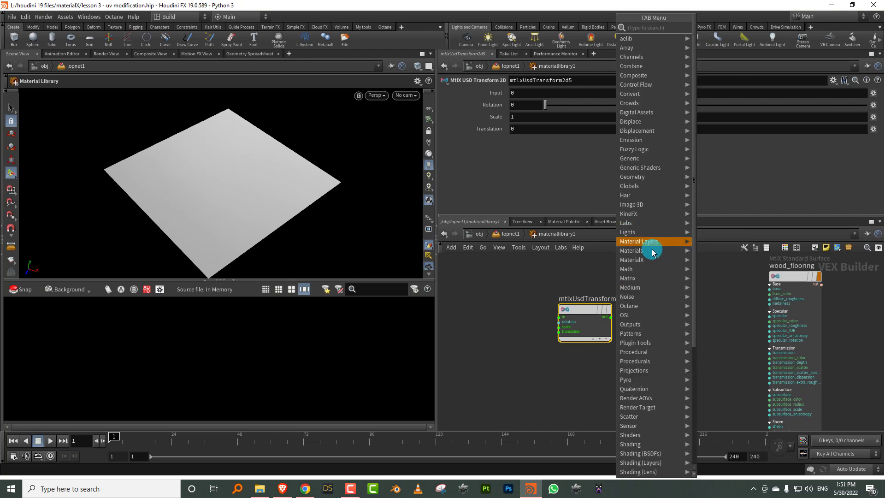
pyautogui.moveTo(651, 262)
pyautogui.moveTo(714, 318)
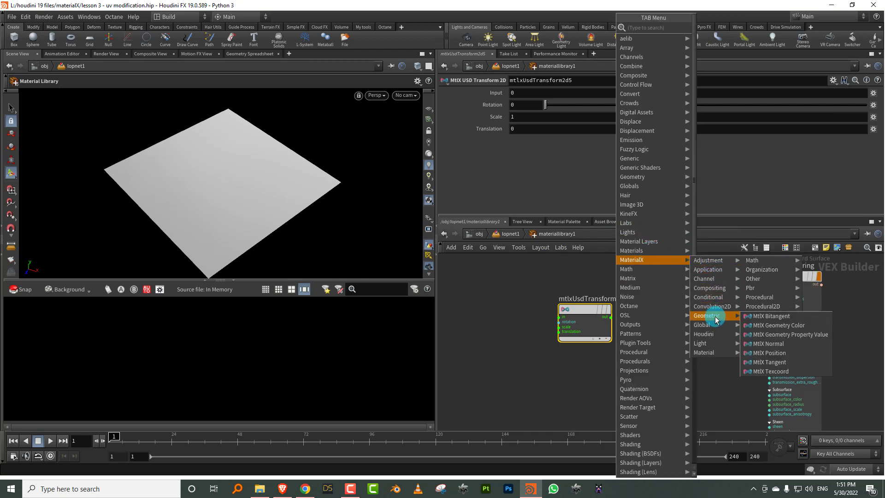
pyautogui.click(774, 371)
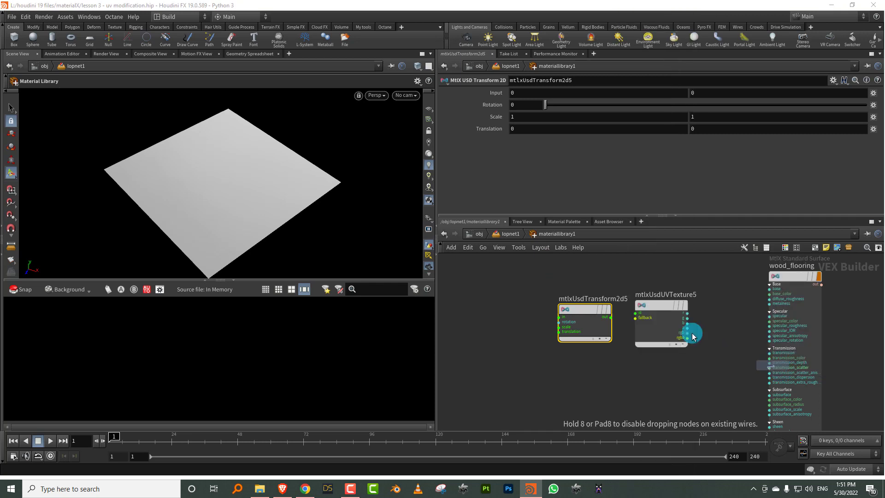
pyautogui.click(478, 302)
# Wire the Vector 2 texcoord node into the 2D transform's in input, and the transform's output into the UV texture's st input.
pyautogui.moveTo(497, 313)
pyautogui.mouseDown()
pyautogui.moveTo(556, 318)
pyautogui.moveTo(538, 313)
pyautogui.mouseUp()
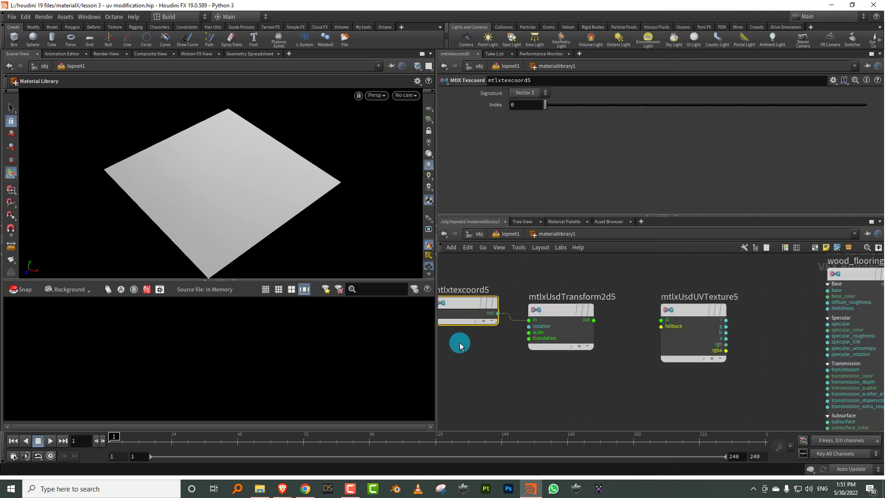
pyautogui.click(523, 93)
pyautogui.click(528, 112)
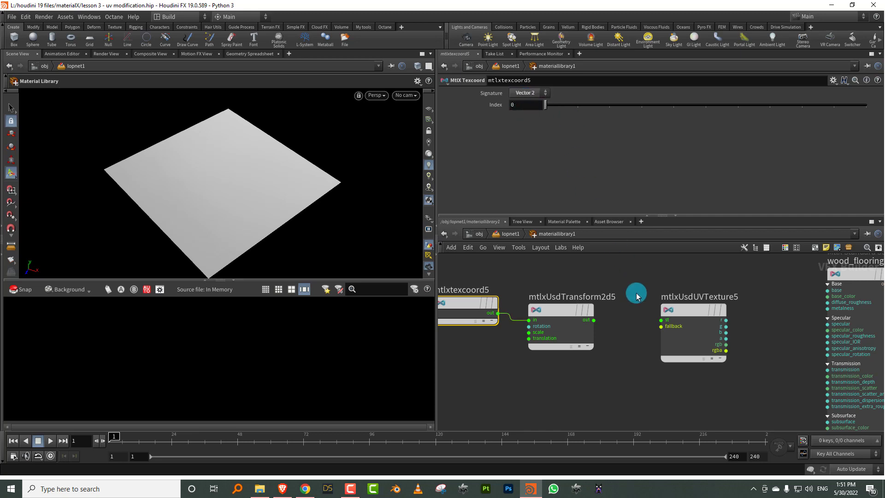
pyautogui.moveTo(593, 320); pyautogui.dragTo(661, 320)
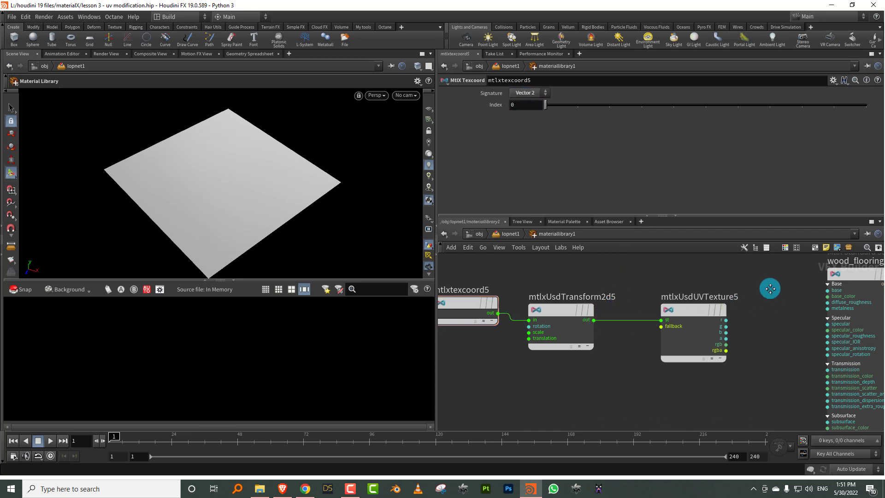
# Load wood_BaseColor.png from the karma textures/wood folder into the UV texture node and connect its rgb output to wood_flooring's base_color.
pyautogui.moveTo(774, 294); pyautogui.dragTo(632, 296, button='middle')
pyautogui.click(599, 307)
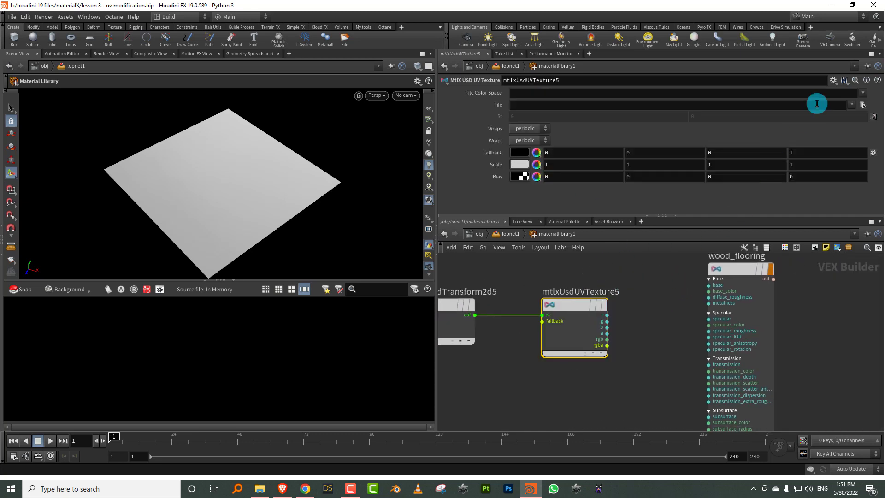
pyautogui.click(852, 105)
pyautogui.click(873, 121)
pyautogui.click(858, 105)
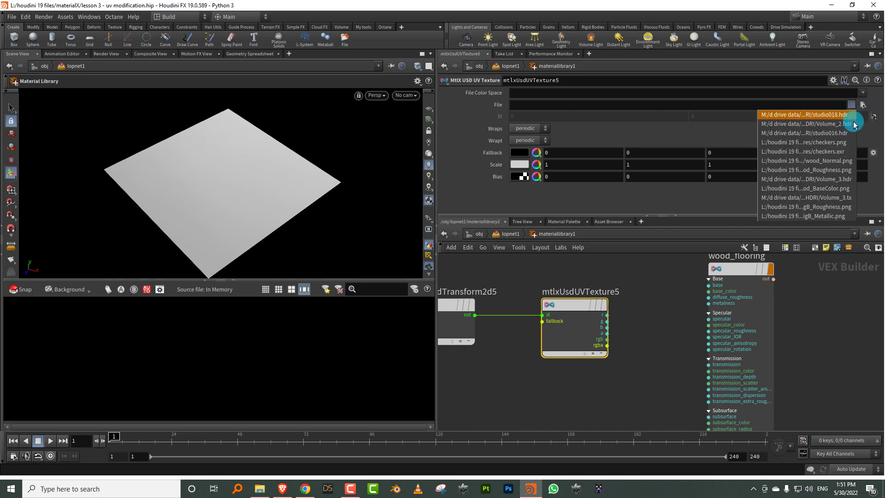
pyautogui.click(849, 160)
pyautogui.click(864, 107)
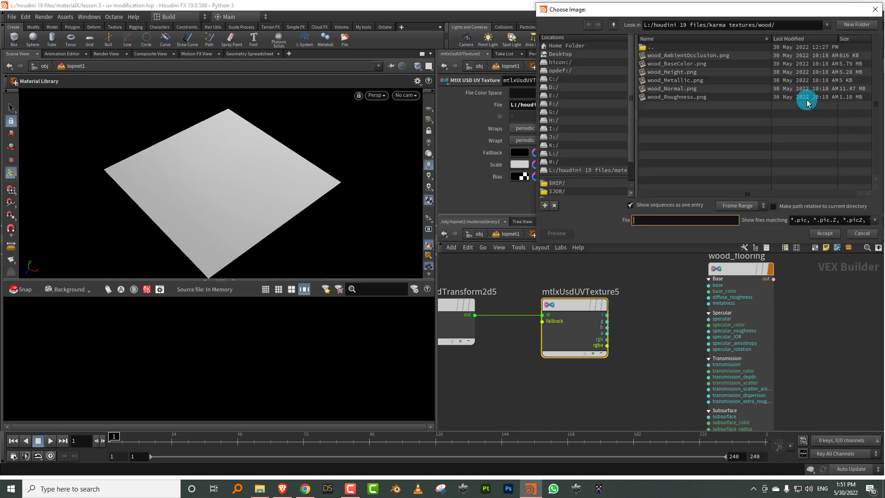
pyautogui.click(703, 69)
pyautogui.click(825, 233)
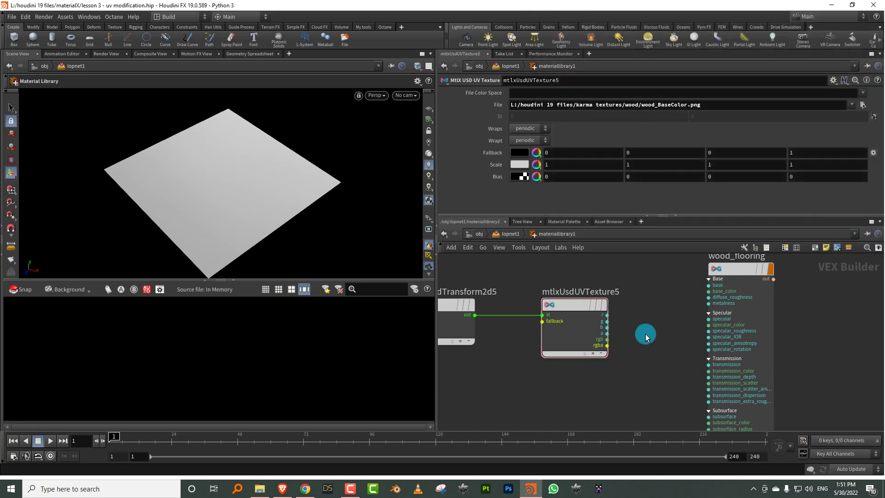
pyautogui.moveTo(609, 344); pyautogui.dragTo(705, 291)
pyautogui.scroll(-4, 668, 316)
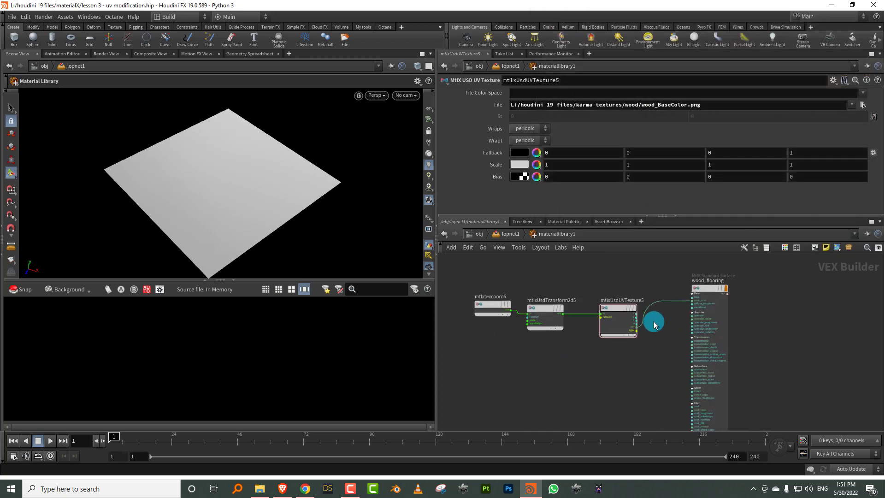
# Render the viewport with Karma and inspect the wood texture on the grid from another angle.
pyautogui.click(377, 97)
pyautogui.click(392, 137)
pyautogui.moveTo(302, 190); pyautogui.dragTo(270, 191)
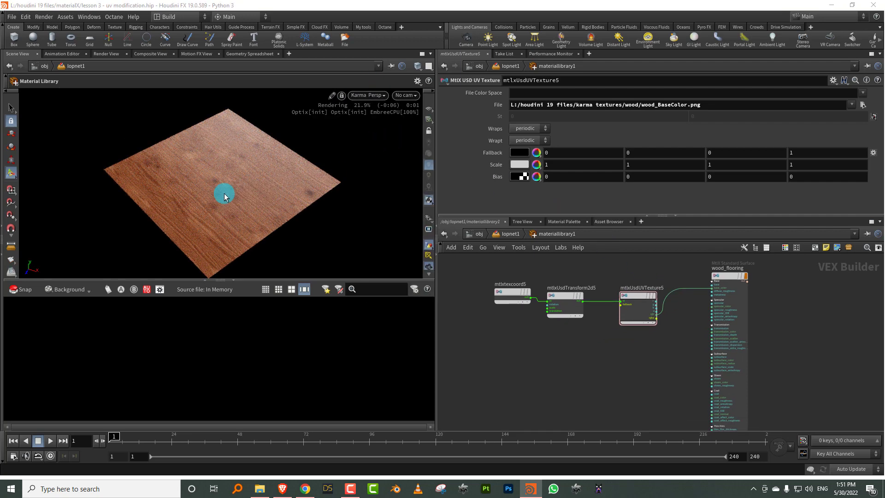
pyautogui.press('Escape')
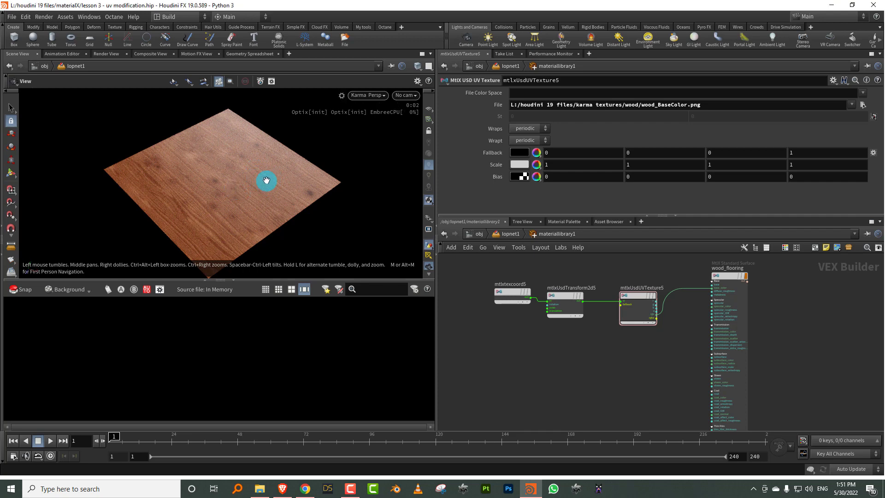
pyautogui.moveTo(271, 184); pyautogui.dragTo(243, 163)
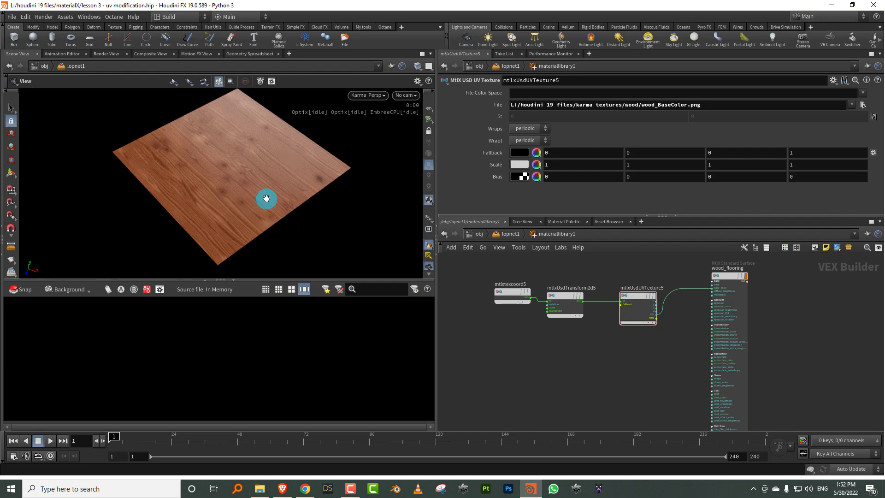
pyautogui.moveTo(261, 169); pyautogui.dragTo(249, 192)
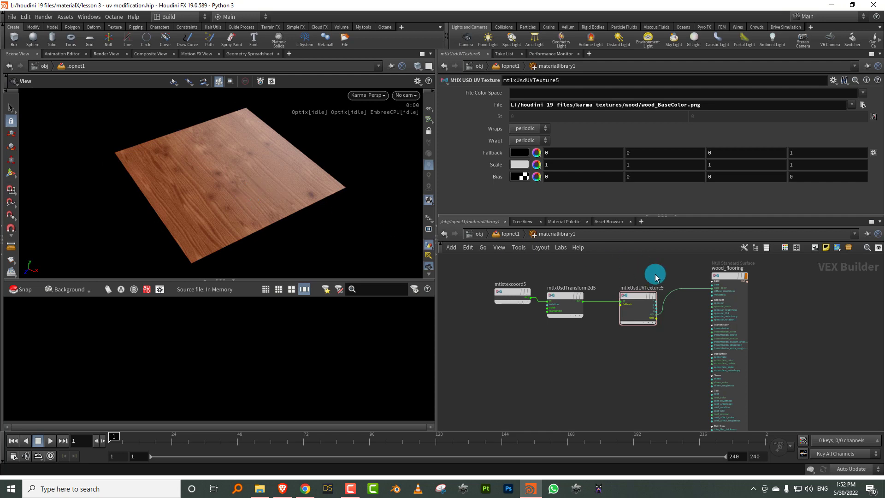
# Arrange the texcoord, transform and UV texture nodes in a row with space before the wood_flooring shader.
pyautogui.press('l')
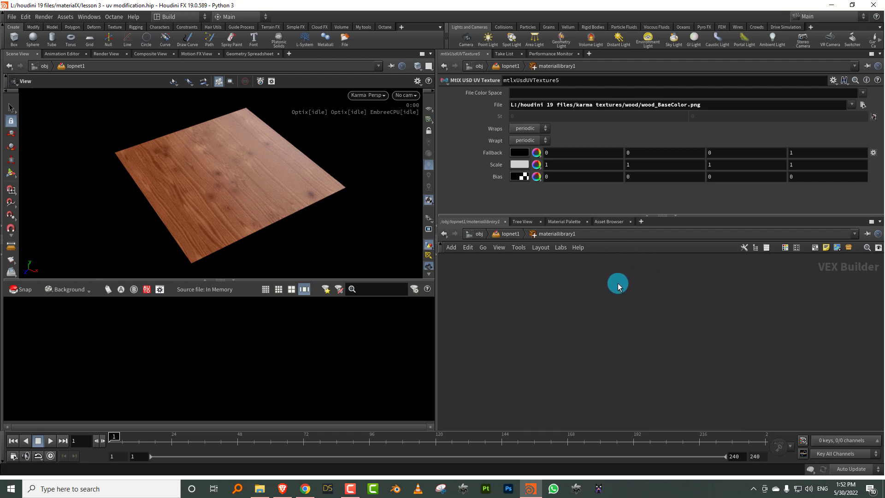
pyautogui.hotkey('ctrl', 'z')
pyautogui.keyDown('ctrl'); pyautogui.click(603, 312); pyautogui.keyUp('ctrl')
pyautogui.scroll(5, 553, 332)
pyautogui.moveTo(634, 342); pyautogui.dragTo(558, 279)
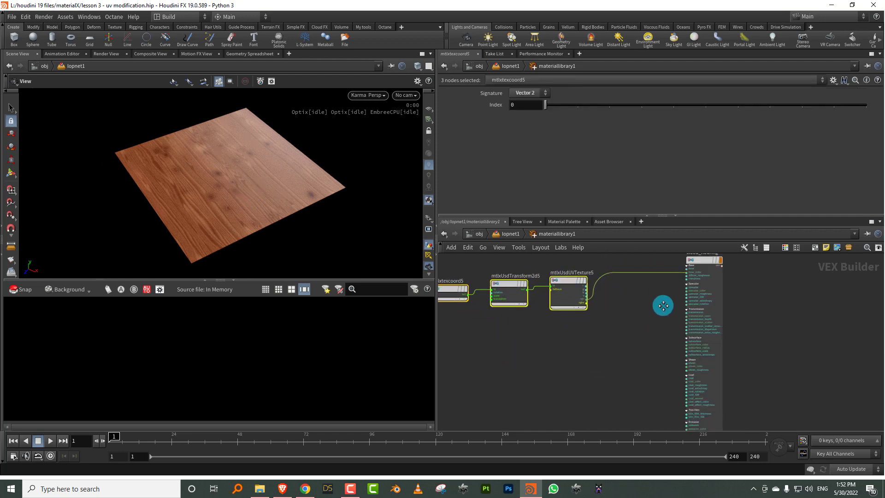
pyautogui.moveTo(623, 305); pyautogui.dragTo(683, 305, button='middle')
# Enlarge the network area and rename the UV texture node to base_color.
pyautogui.moveTo(554, 215); pyautogui.dragTo(554, 160)
pyautogui.click(642, 231)
pyautogui.doubleClick(647, 249)
pyautogui.doubleClick(669, 251)
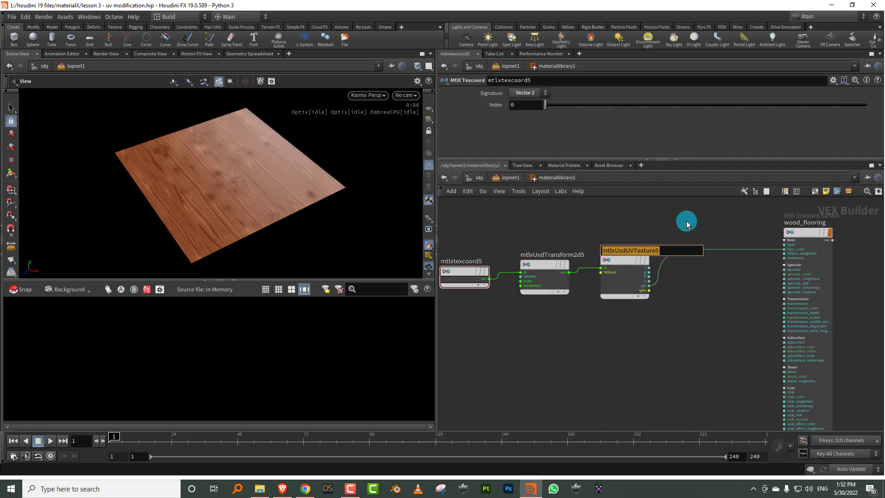
pyautogui.write('base_c')
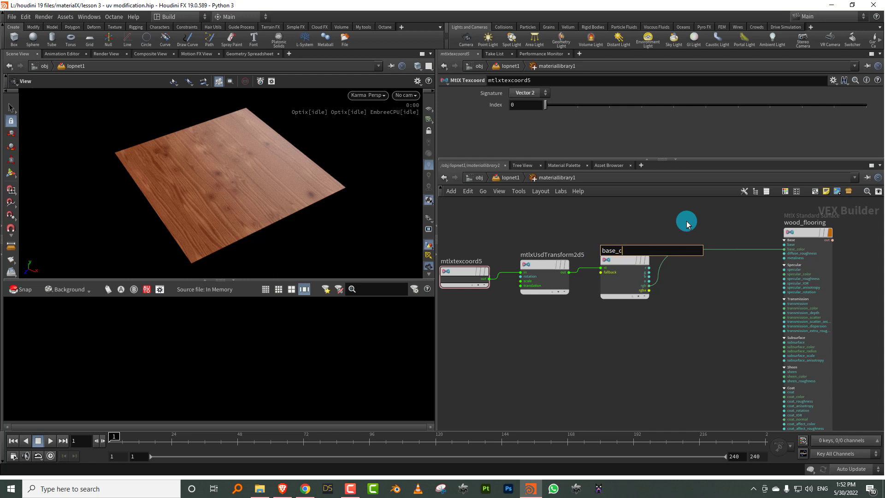
pyautogui.write('olor')
pyautogui.press('Return')
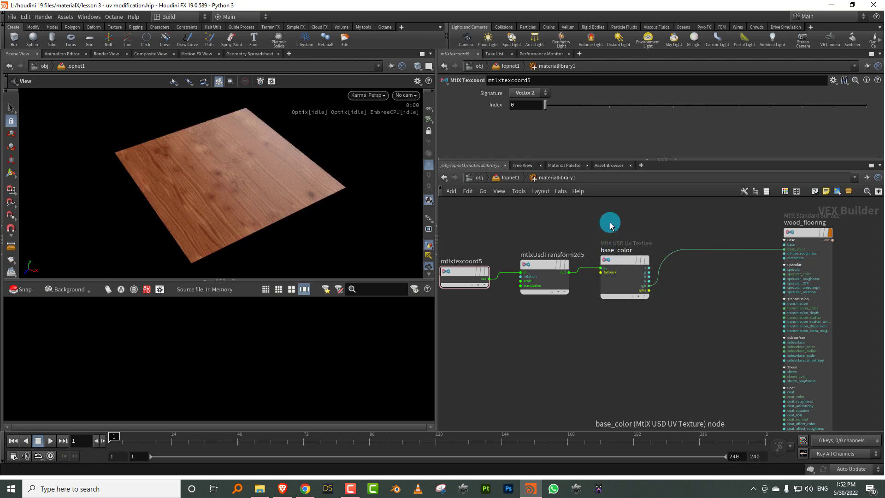
# Duplicate the texcoord, transform and base_color nodes and place the copies below the originals.
pyautogui.scroll(-3, 604, 230)
pyautogui.moveTo(528, 226); pyautogui.dragTo(630, 298)
pyautogui.hotkey('ctrl', 'c')
pyautogui.hotkey('ctrl', 'v')
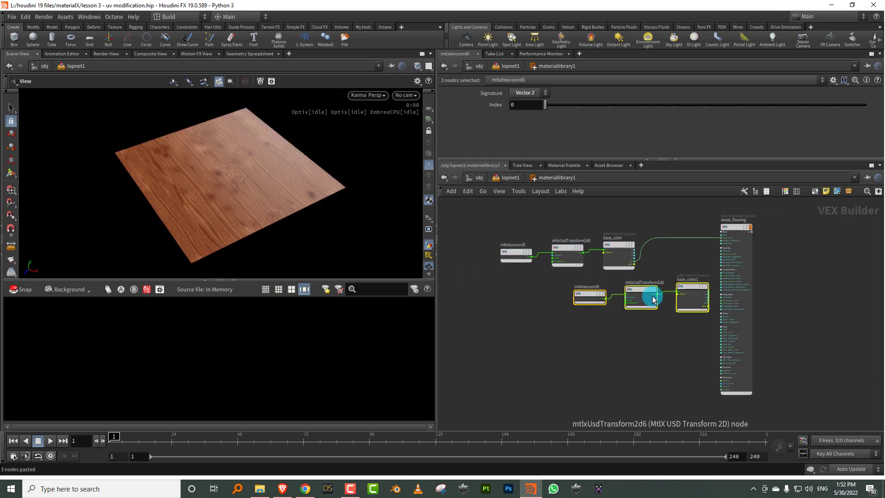
pyautogui.click(529, 299)
# Rename the duplicated UV texture node to checker.
pyautogui.scroll(3, 561, 272)
pyautogui.doubleClick(580, 291)
pyautogui.write('checker')
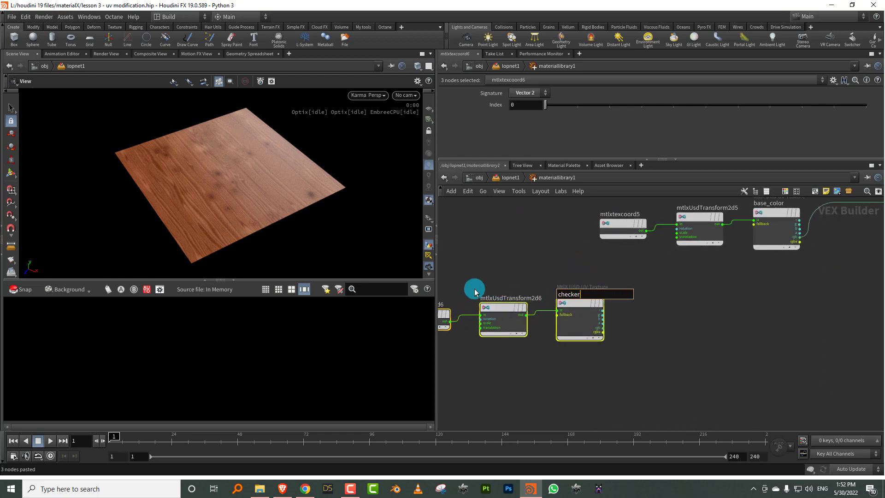
pyautogui.press('Return')
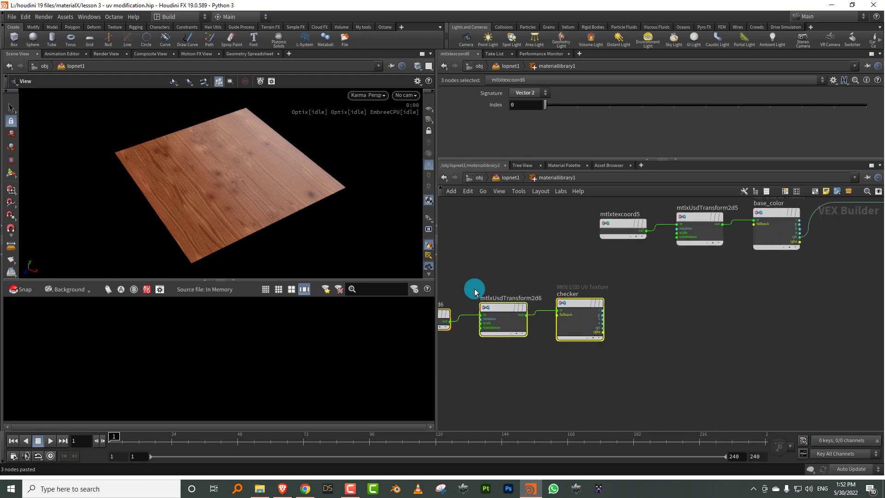
# Load checkers.png from the karma textures folder into the checker texture node.
pyautogui.click(597, 330)
pyautogui.click(858, 106)
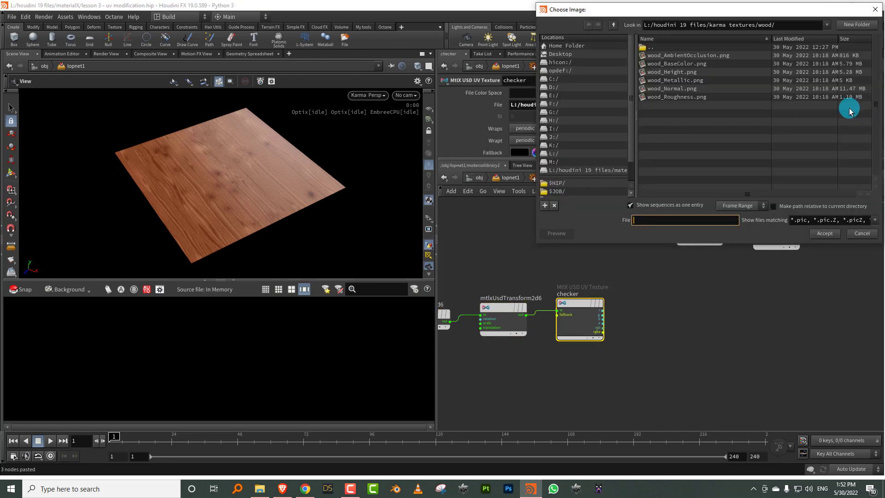
pyautogui.click(620, 29)
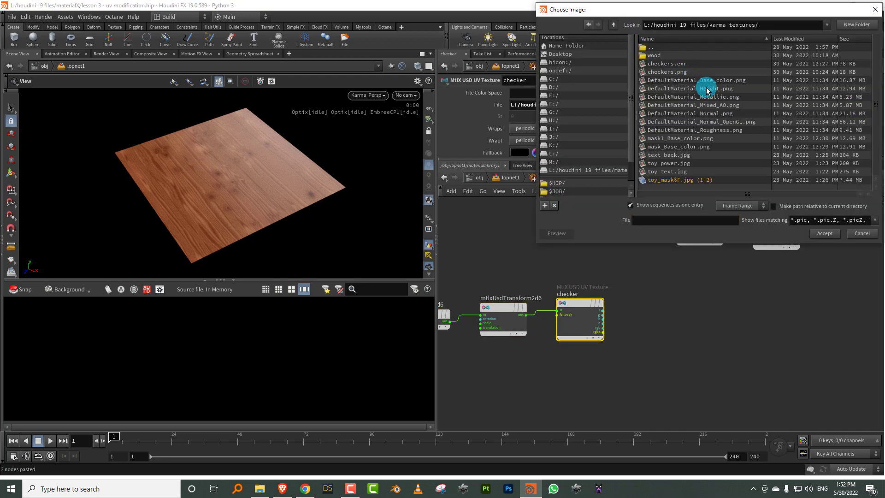
pyautogui.doubleClick(679, 72)
# Connect the checker texture's rgb output to wood_flooring's base_color input.
pyautogui.moveTo(650, 310); pyautogui.dragTo(525, 339, button='middle')
pyautogui.scroll(2, 524, 337)
pyautogui.click(513, 338)
pyautogui.moveTo(788, 264); pyautogui.dragTo(853, 272, button='middle')
pyautogui.click(671, 266)
pyautogui.moveTo(556, 275); pyautogui.dragTo(643, 283, button='middle')
# Set the scale of the checker texture's 2D transform node to 0.5 in both directions.
pyautogui.moveTo(602, 286); pyautogui.dragTo(561, 374)
pyautogui.click(514, 116)
pyautogui.write('0.5')
pyautogui.press('Tab')
pyautogui.write('0.5')
pyautogui.press('Return')
# Leave more space between the base_color texture and wood_flooring, connect the texture's rgb output to the shader's base_color, and view the wood.
pyautogui.scroll(-2, 814, 301)
pyautogui.moveTo(814, 301); pyautogui.dragTo(623, 328, button='middle')
pyautogui.moveTo(552, 242); pyautogui.dragTo(593, 241)
pyautogui.scroll(3, 619, 236)
pyautogui.click(652, 261)
pyautogui.moveTo(637, 256); pyautogui.dragTo(613, 251, button='middle')
pyautogui.click(569, 274)
pyautogui.click(745, 289)
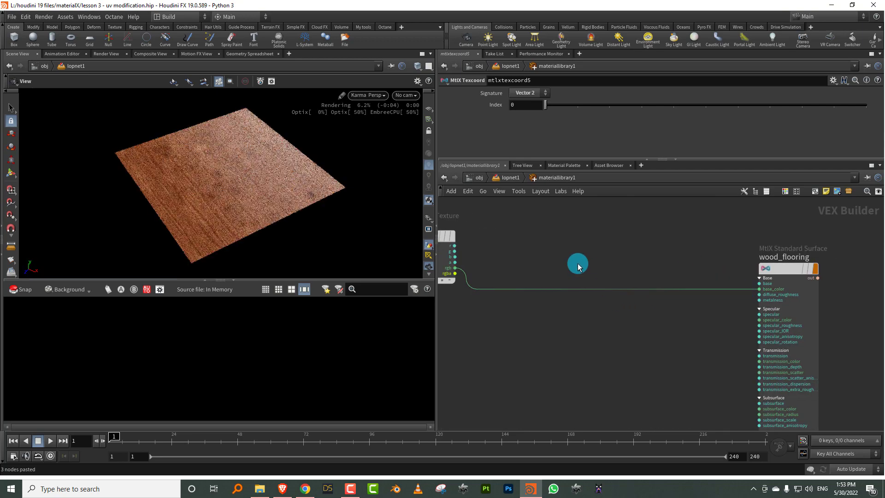
pyautogui.moveTo(581, 264); pyautogui.dragTo(647, 285, button='middle')
pyautogui.moveTo(249, 156); pyautogui.dragTo(150, 187)
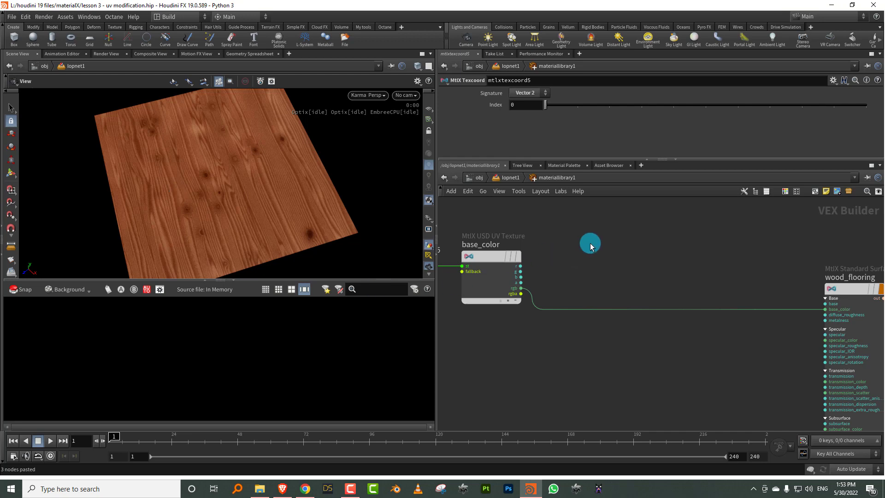
# Reposition the checker texture's nodes below the base_color nodes.
pyautogui.scroll(-3, 588, 244)
pyautogui.moveTo(601, 373); pyautogui.dragTo(558, 325)
pyautogui.scroll(2, 582, 288)
pyautogui.click(598, 293)
pyautogui.scroll(2, 642, 261)
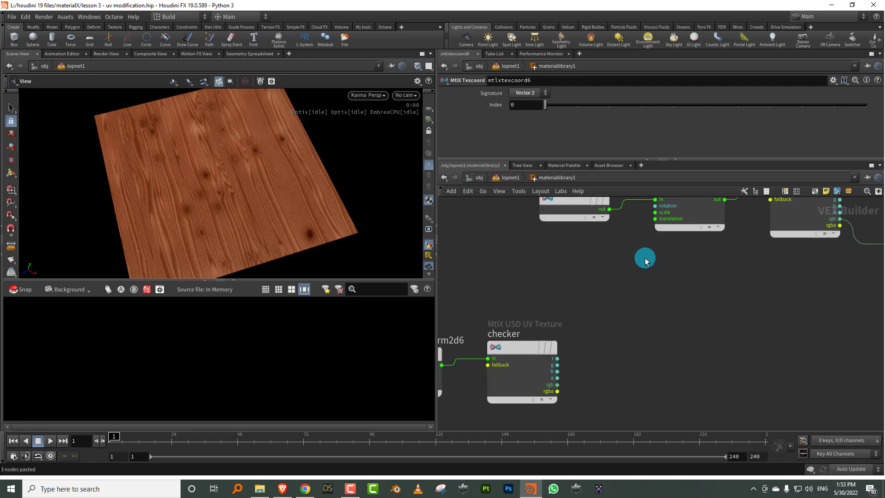
# Add a MtlX Remap node beside the checker texture.
pyautogui.moveTo(650, 257); pyautogui.dragTo(603, 317, button='middle')
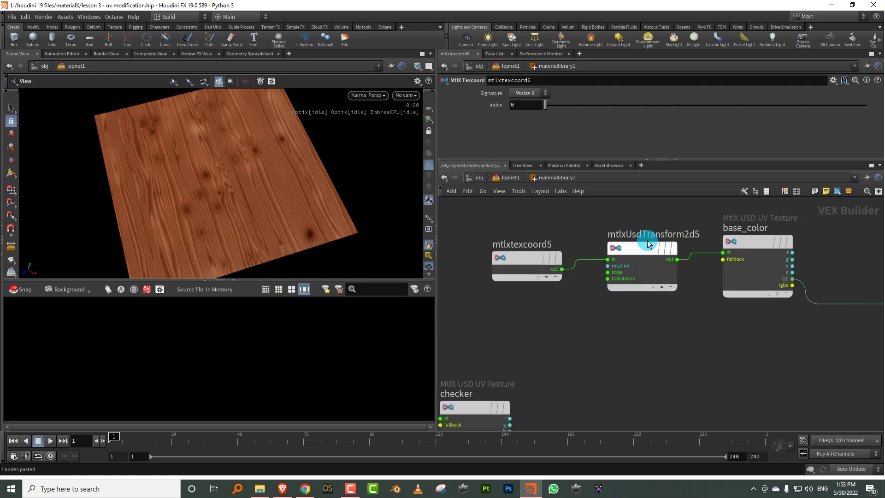
pyautogui.moveTo(551, 324); pyautogui.dragTo(574, 286, button='middle')
pyautogui.press('Tab')
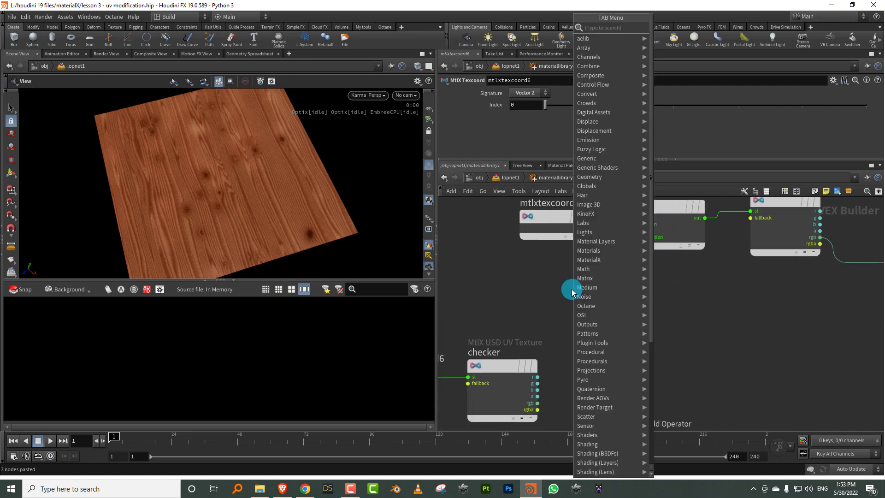
pyautogui.write('remap')
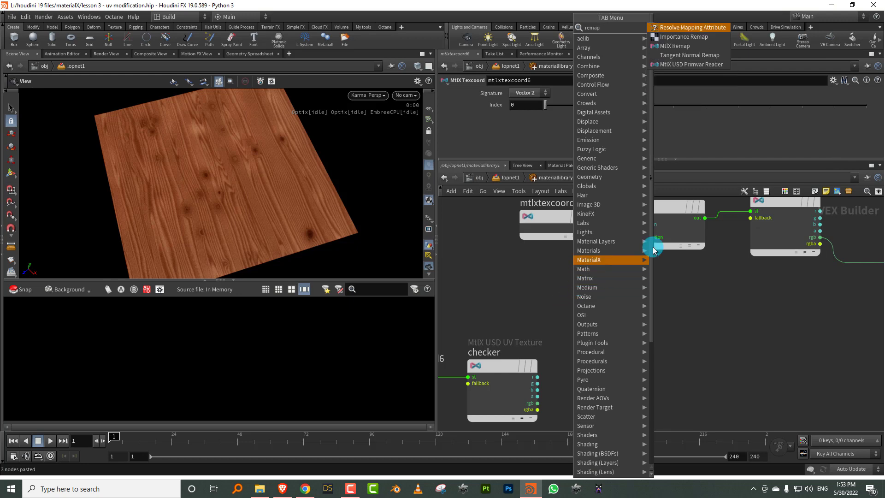
pyautogui.click(686, 54)
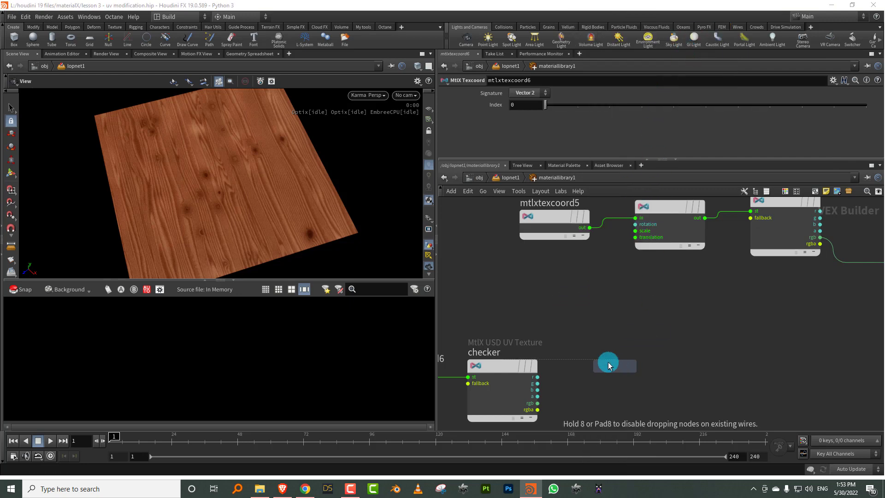
pyautogui.click(606, 366)
pyautogui.moveTo(573, 318); pyautogui.dragTo(546, 285, button='middle')
pyautogui.scroll(3, 518, 292)
pyautogui.moveTo(485, 344); pyautogui.dragTo(470, 329)
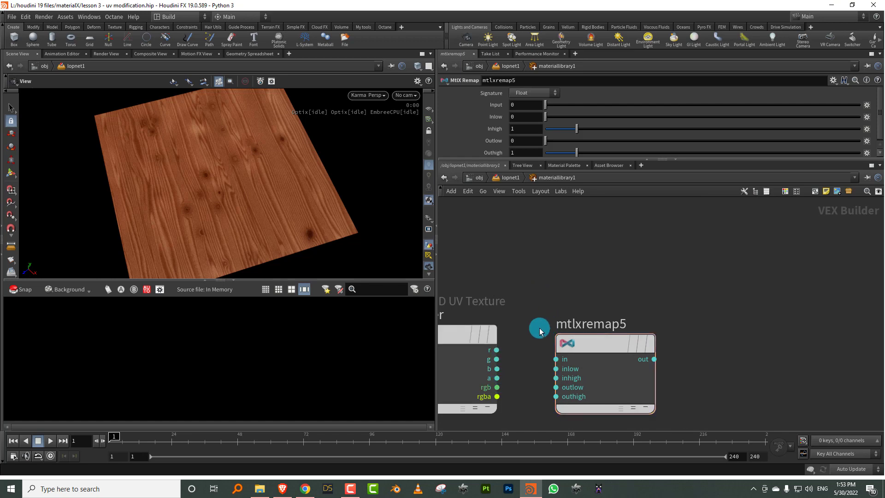
# Connect the checker texture's r output to the remap node's in, and the remap's out to the base_color transform's rotation input.
pyautogui.click(497, 350)
pyautogui.click(581, 361)
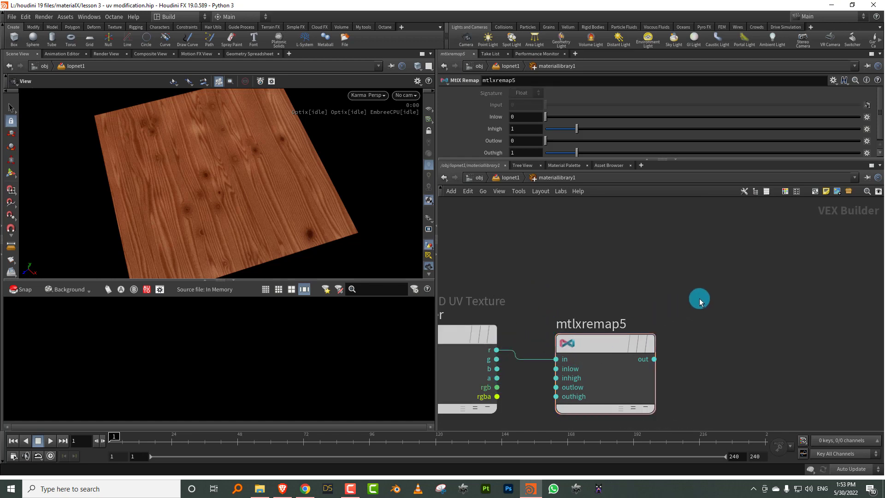
pyautogui.moveTo(678, 278); pyautogui.dragTo(547, 317, button='middle')
pyautogui.scroll(-2, 524, 386)
pyautogui.click(519, 389)
pyautogui.moveTo(514, 291); pyautogui.dragTo(575, 270, button='middle')
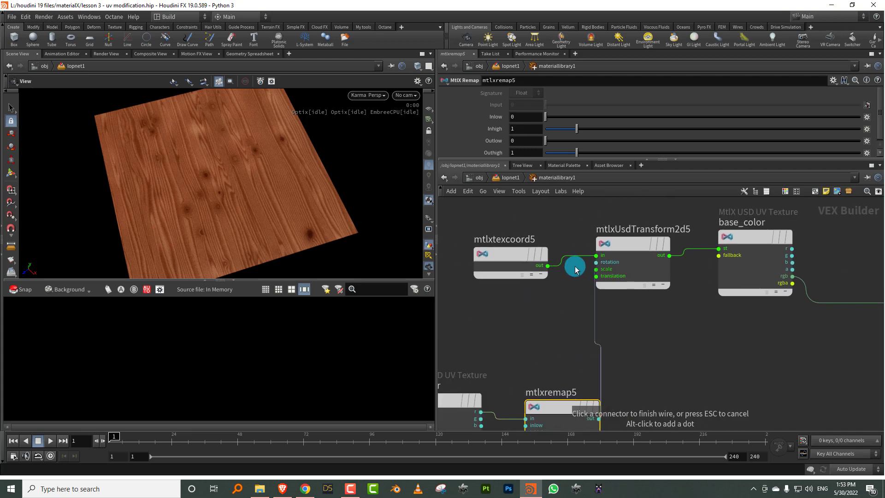
pyautogui.click(578, 264)
# Rename the remap node as rotation_remap.
pyautogui.moveTo(532, 317); pyautogui.dragTo(613, 279, button='middle')
pyautogui.scroll(-3, 613, 278)
pyautogui.moveTo(491, 325); pyautogui.dragTo(532, 288)
pyautogui.doubleClick(599, 298)
pyautogui.write('rota')
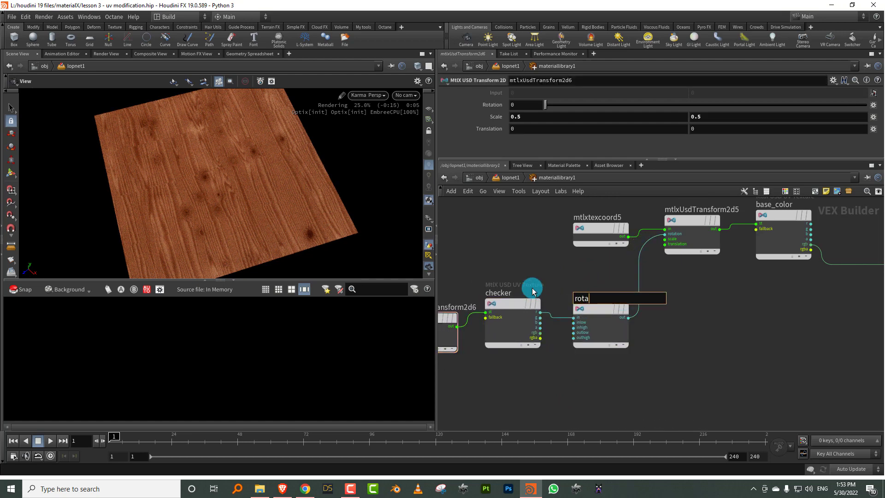
pyautogui.write('tion_remap')
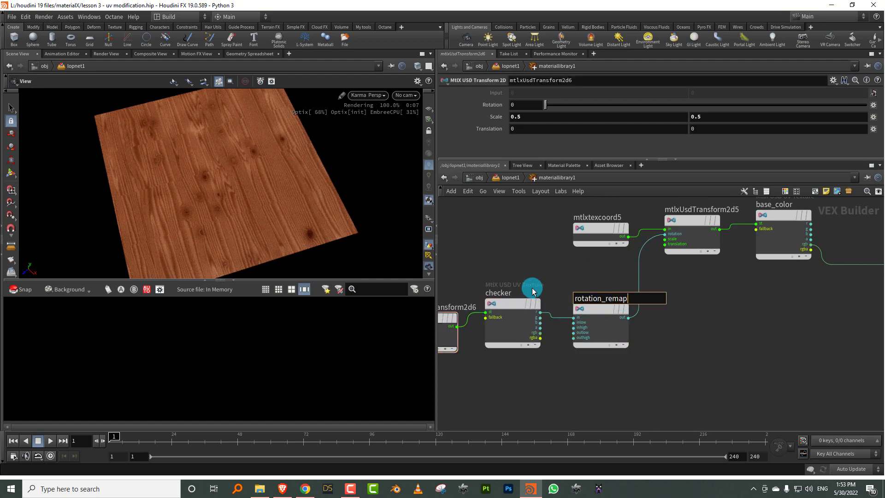
pyautogui.press('Return')
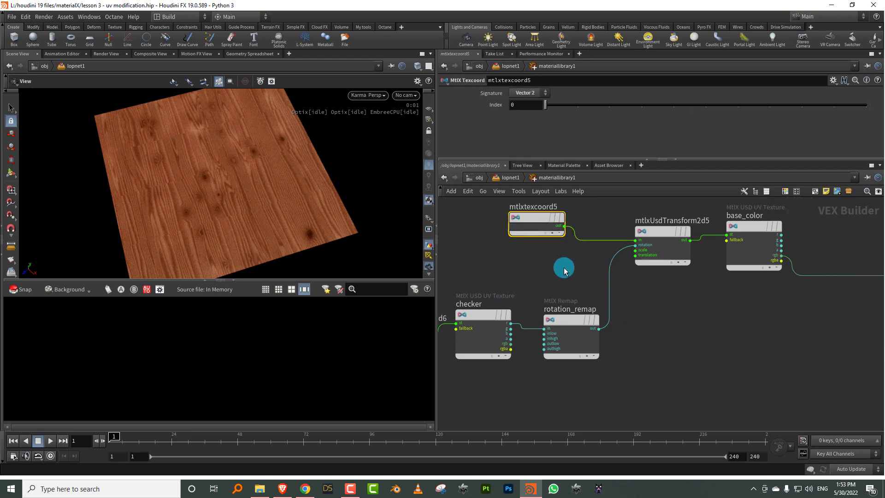
# Set rotation_remap's Outhigh to 90 and view the rotated wood tiles.
pyautogui.click(576, 345)
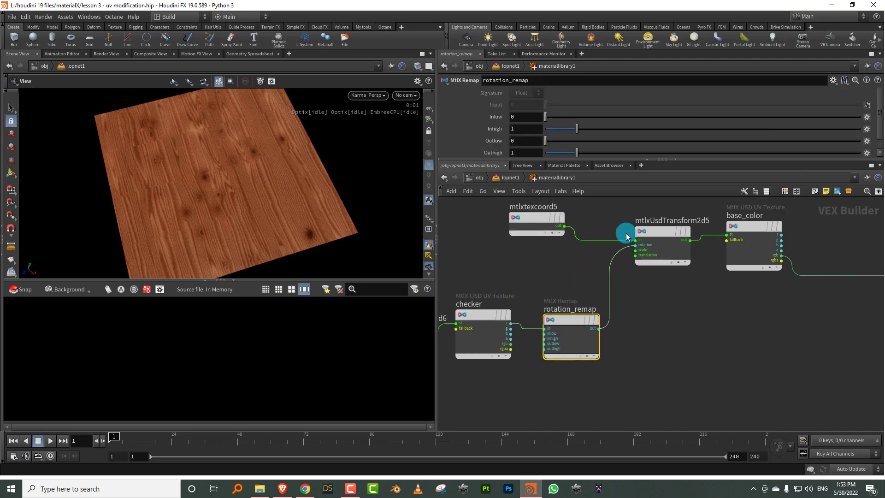
pyautogui.moveTo(528, 160); pyautogui.dragTo(527, 194)
pyautogui.doubleClick(525, 153)
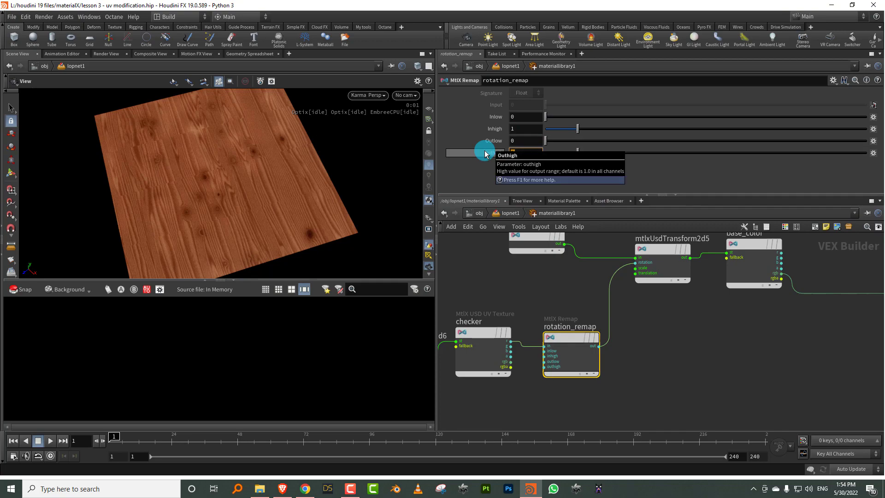
pyautogui.write('90')
pyautogui.press('Return')
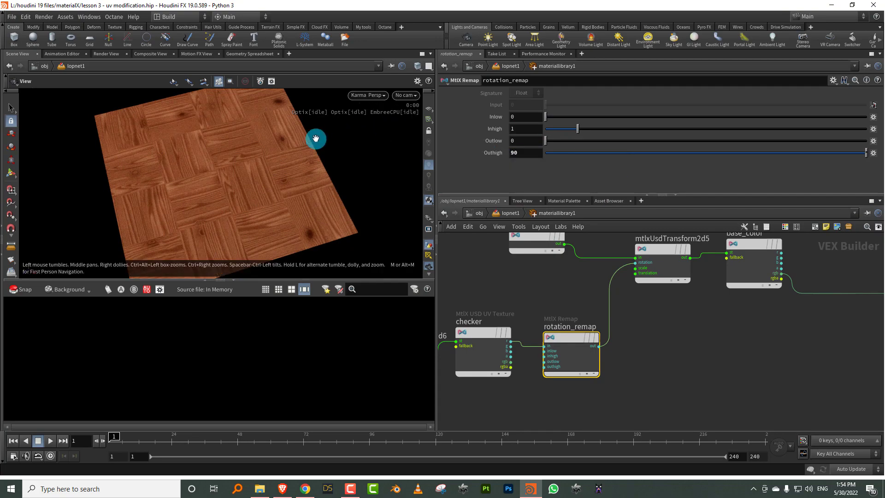
pyautogui.moveTo(235, 167)
pyautogui.mouseDown()
pyautogui.moveTo(219, 188)
pyautogui.moveTo(234, 192)
pyautogui.moveTo(234, 178)
pyautogui.moveTo(227, 189)
pyautogui.moveTo(249, 172)
pyautogui.moveTo(235, 184)
pyautogui.mouseUp()
# Set rotation_remap's Outlow to -45 and Outhigh to 45, and view the resulting floor pattern.
pyautogui.click(527, 151)
pyautogui.click(526, 141)
pyautogui.write('-')
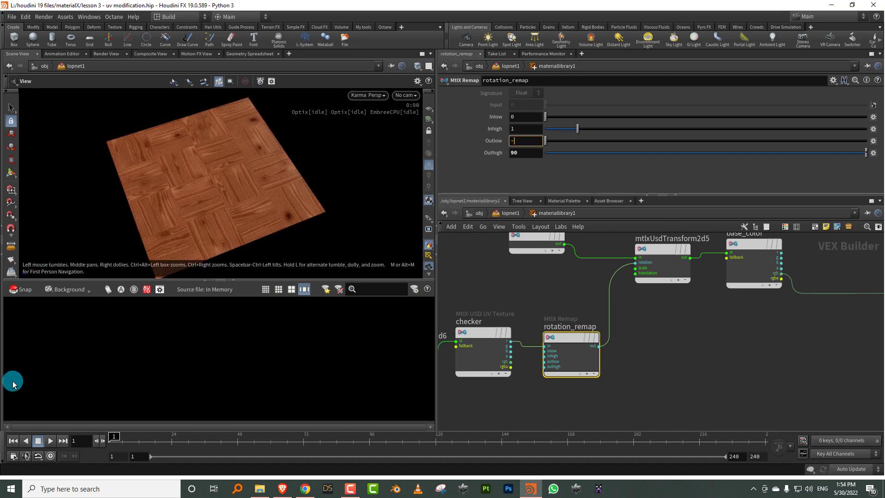
pyautogui.click(514, 136)
pyautogui.write('45')
pyautogui.press('Return')
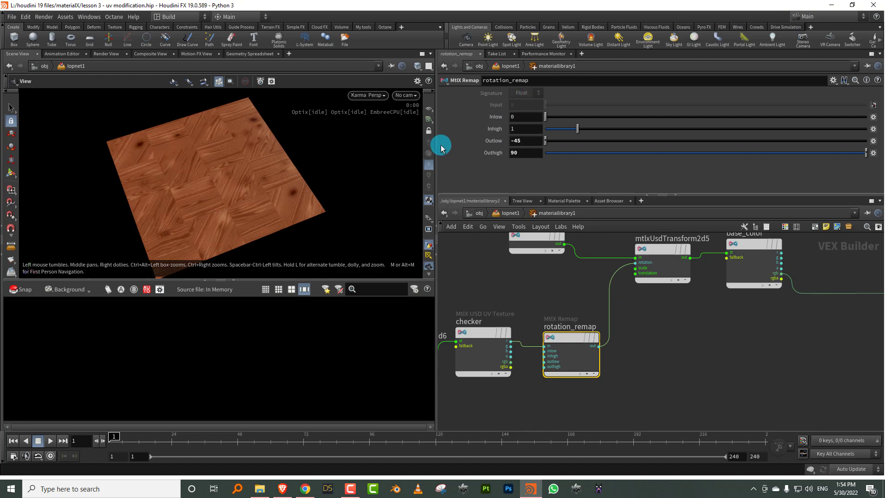
pyautogui.moveTo(527, 154); pyautogui.dragTo(443, 158)
pyautogui.write('45')
pyautogui.press('Return')
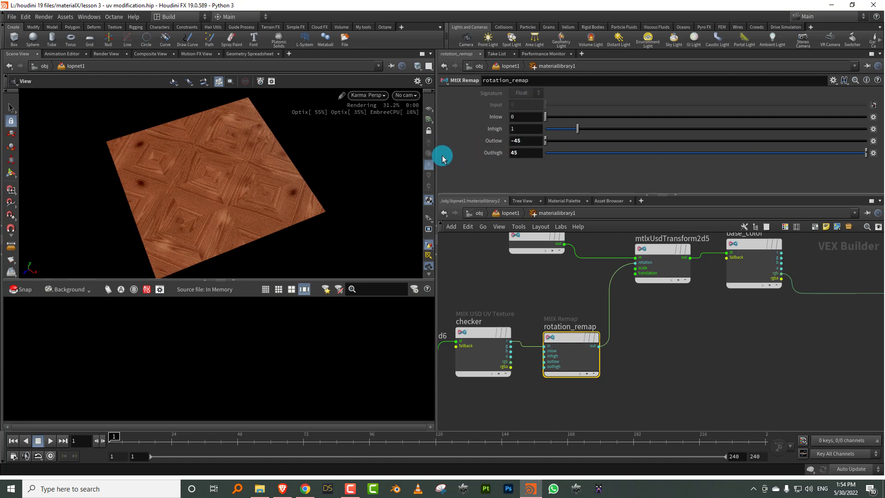
pyautogui.moveTo(197, 146); pyautogui.dragTo(217, 172)
# Move the base_color texture and its texcoord and transform nodes slightly higher, away from the checker branch.
pyautogui.moveTo(702, 319); pyautogui.dragTo(638, 331, button='middle')
pyautogui.scroll(-2, 642, 328)
pyautogui.moveTo(728, 305); pyautogui.dragTo(676, 323, button='middle')
pyautogui.moveTo(692, 270); pyautogui.dragTo(478, 311)
pyautogui.moveTo(622, 302); pyautogui.dragTo(628, 289)
pyautogui.click(626, 348)
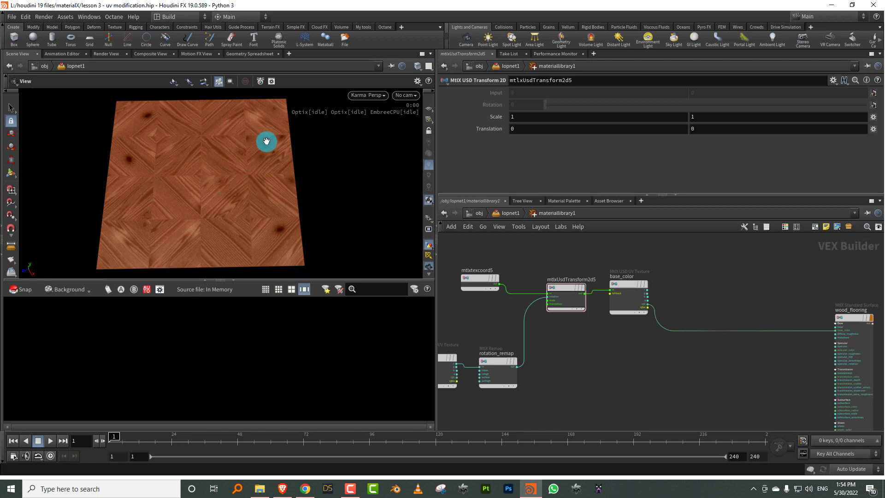
# Add a MtlX Hsvadjust node between the base_color texture and wood_flooring.
pyautogui.scroll(4, 646, 256)
pyautogui.press('Tab')
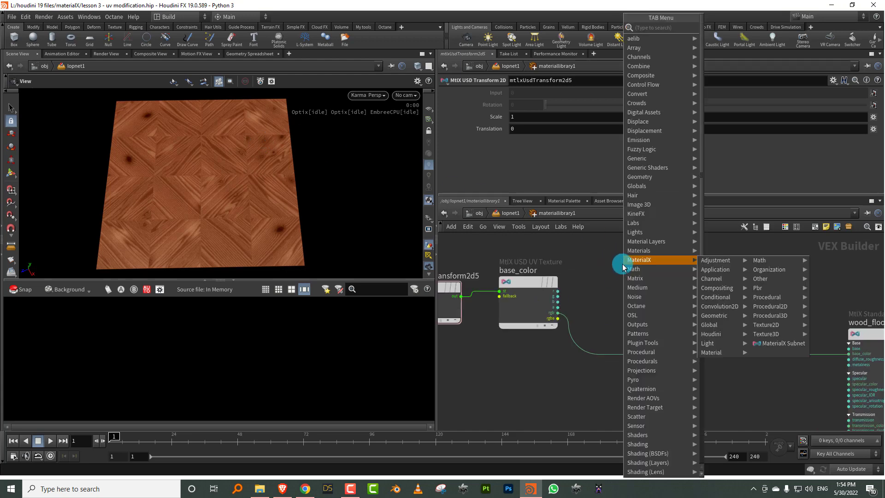
pyautogui.write('hsv')
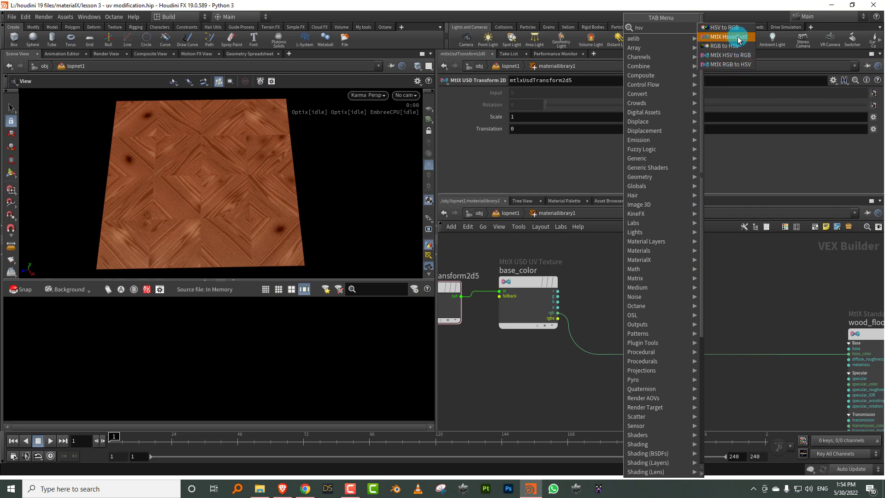
pyautogui.click(738, 40)
pyautogui.click(643, 306)
# Connect base_color's rgb output to the Hsvadjust node's in, and its out to wood_flooring's base_color input.
pyautogui.scroll(2, 598, 298)
pyautogui.click(538, 319)
pyautogui.click(660, 317)
pyautogui.moveTo(818, 305); pyautogui.dragTo(658, 276, button='middle')
pyautogui.click(585, 289)
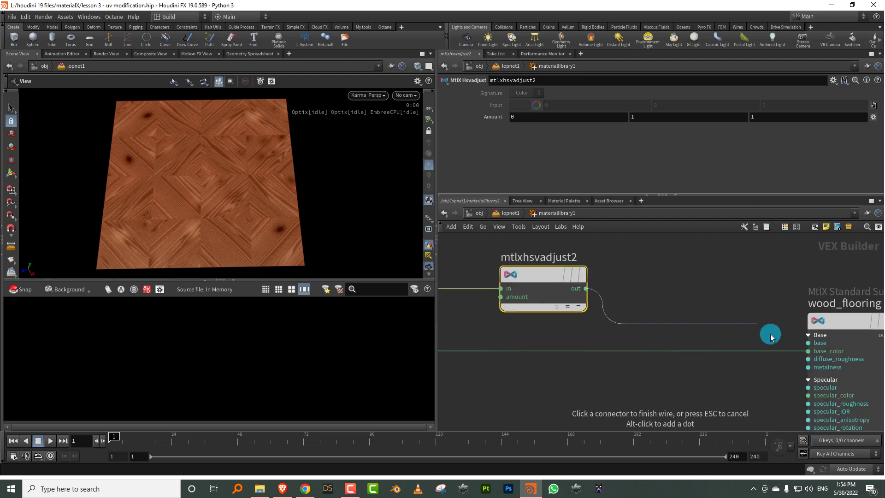
pyautogui.click(784, 351)
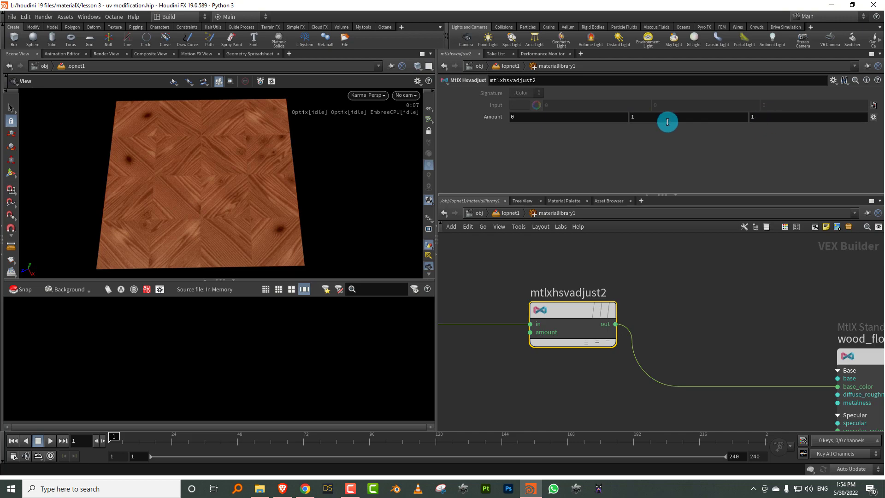
# Try a hue Amount of 0.2 on the Hsvadjust node and reset it to 0.
pyautogui.click(521, 117)
pyautogui.write('0.2')
pyautogui.press('Return')
pyautogui.moveTo(525, 116); pyautogui.dragTo(430, 119)
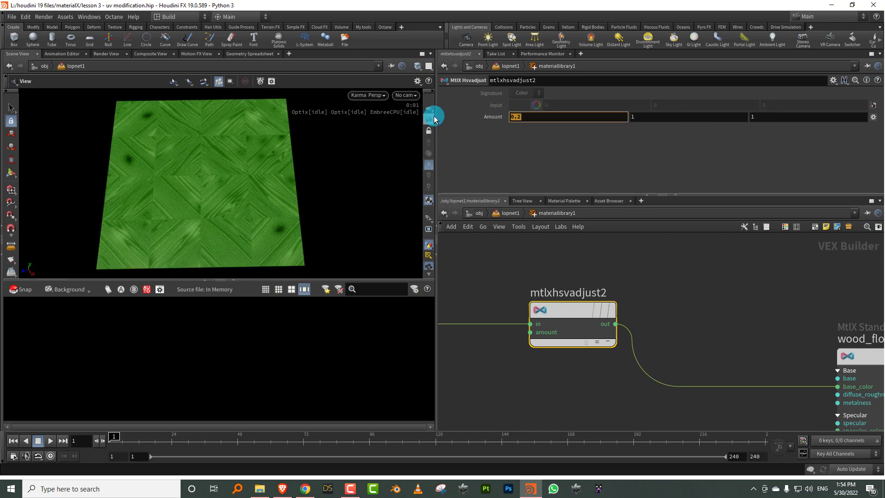
pyautogui.write('0')
pyautogui.press('Return')
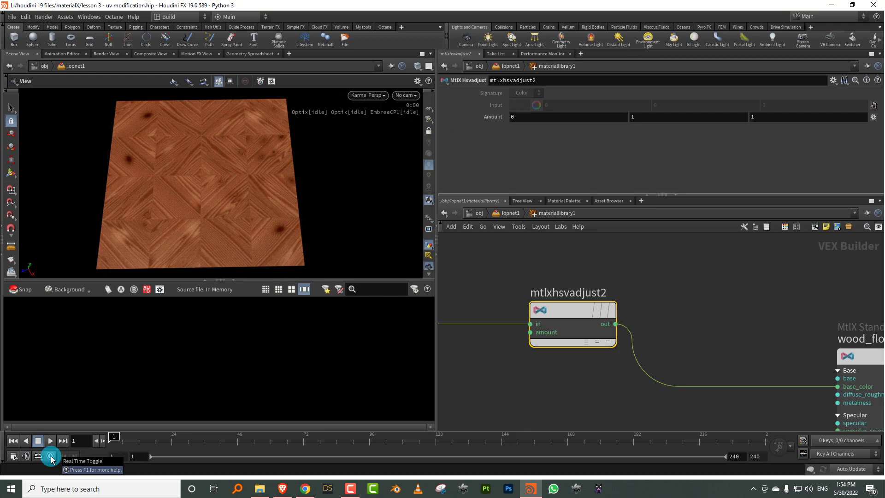
# Try hue Amounts of 0.1 and 0.6 on the Hsvadjust node and reset the hue to 0.
pyautogui.click(523, 117)
pyautogui.click(525, 117)
pyautogui.write('0')
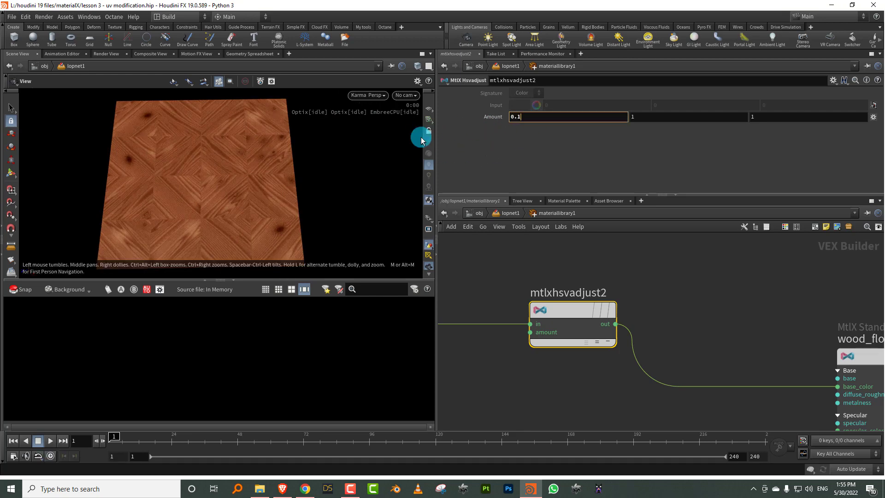
pyautogui.press('Return')
pyautogui.click(513, 117)
pyautogui.write('0.6')
pyautogui.press('Return')
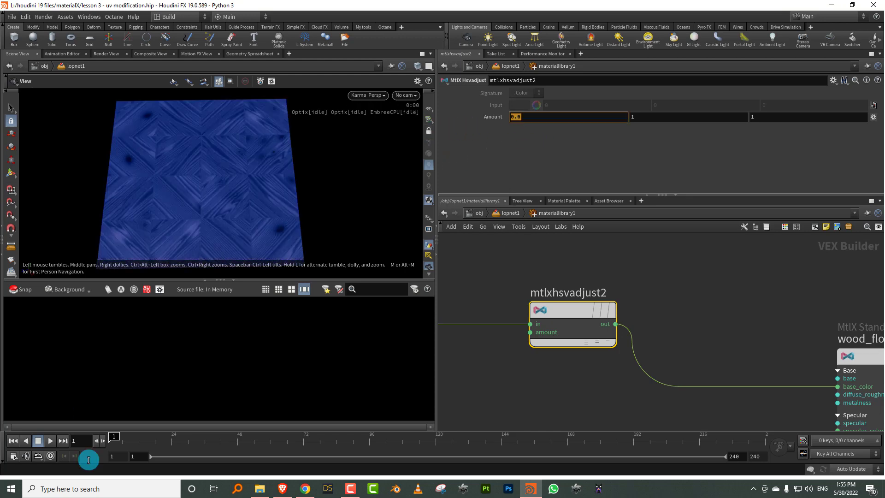
pyautogui.write('0')
pyautogui.press('Return')
# Try a saturation Amount of 0 and a value Amount of 2 on the Hsvadjust node, resetting both to 1.
pyautogui.doubleClick(646, 118)
pyautogui.write('0')
pyautogui.press('Return')
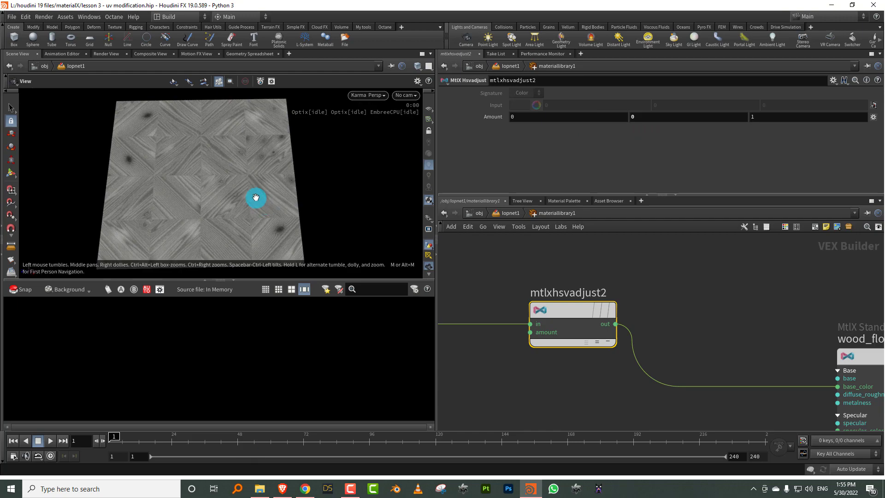
pyautogui.moveTo(646, 117); pyautogui.dragTo(596, 119)
pyautogui.write('1')
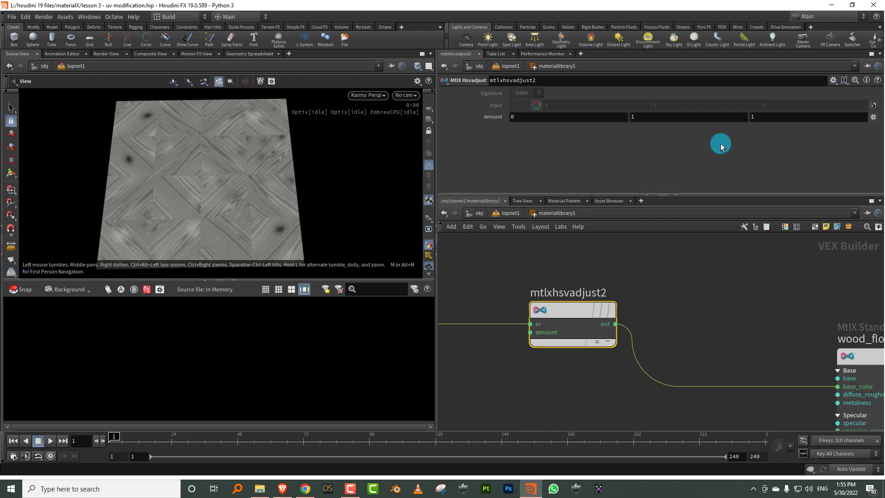
pyautogui.press('Return')
pyautogui.doubleClick(765, 117)
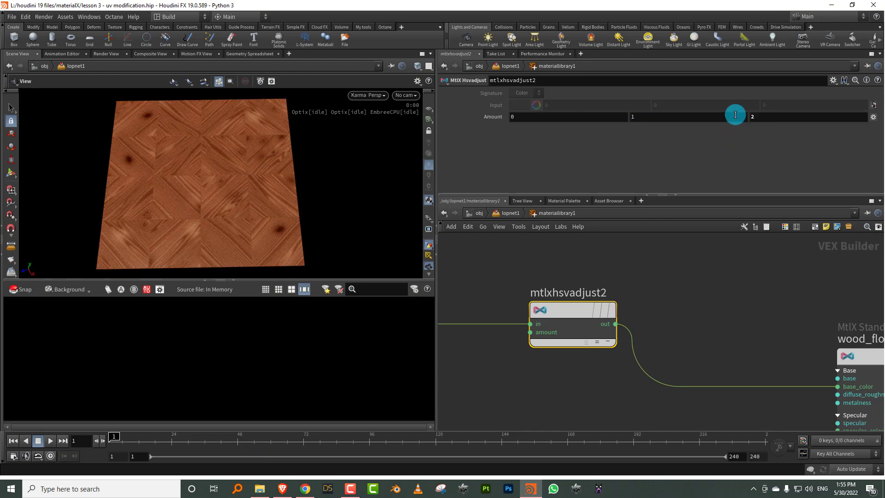
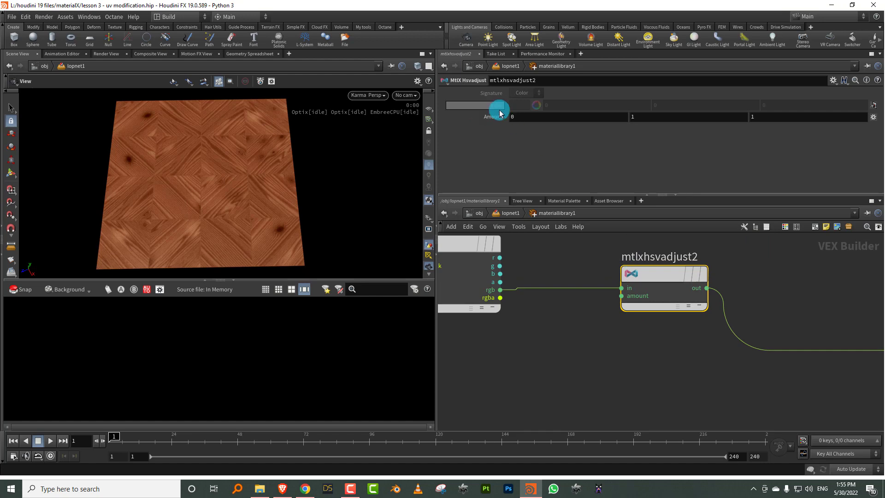
# Add a MtlX Combine3 node below the base_color texture.
pyautogui.scroll(-5, 558, 348)
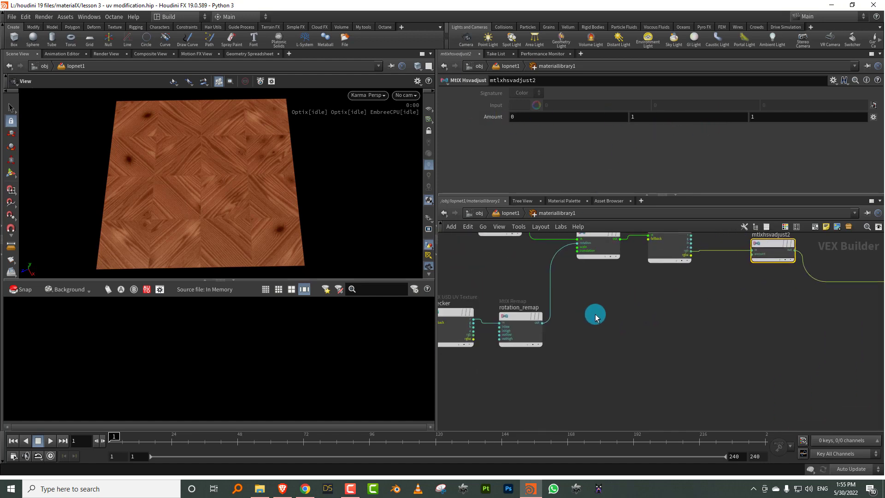
pyautogui.moveTo(615, 309); pyautogui.dragTo(593, 312, button='middle')
pyautogui.press('Tab')
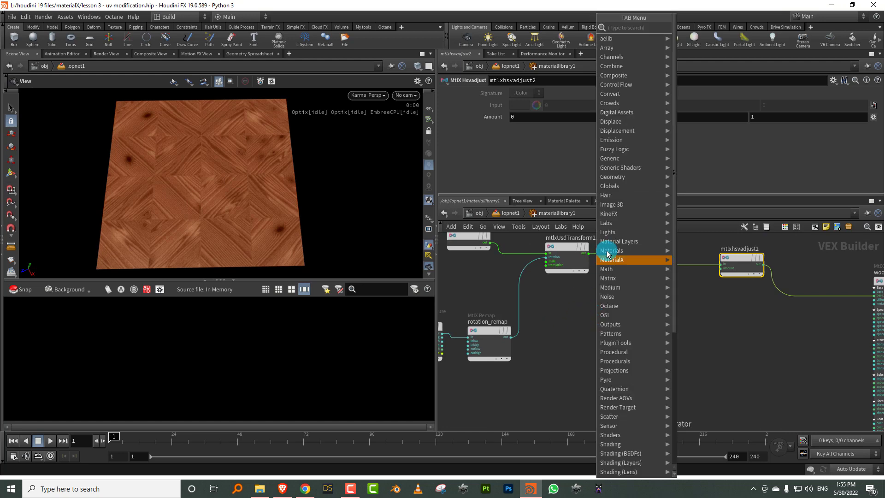
pyautogui.moveTo(631, 261)
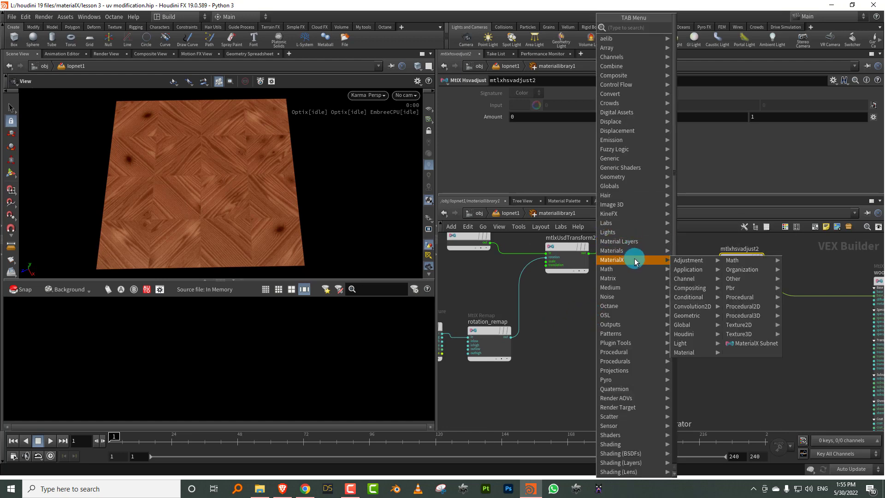
pyautogui.moveTo(701, 280)
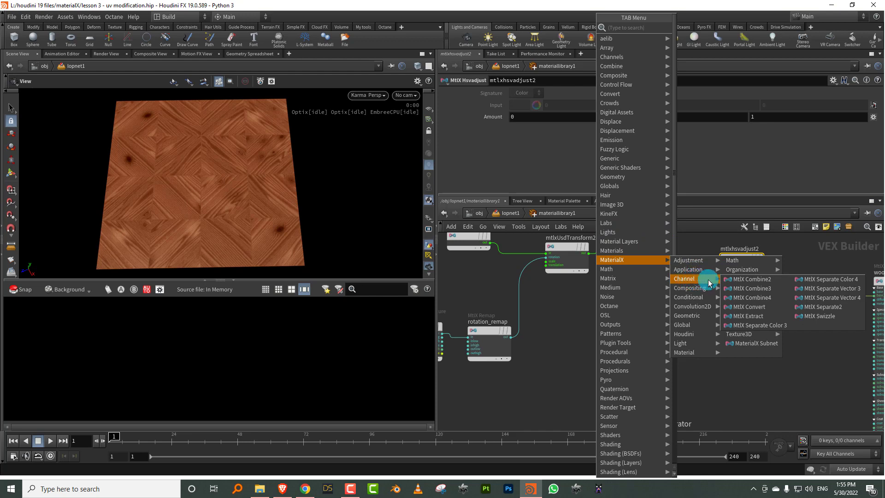
pyautogui.click(753, 288)
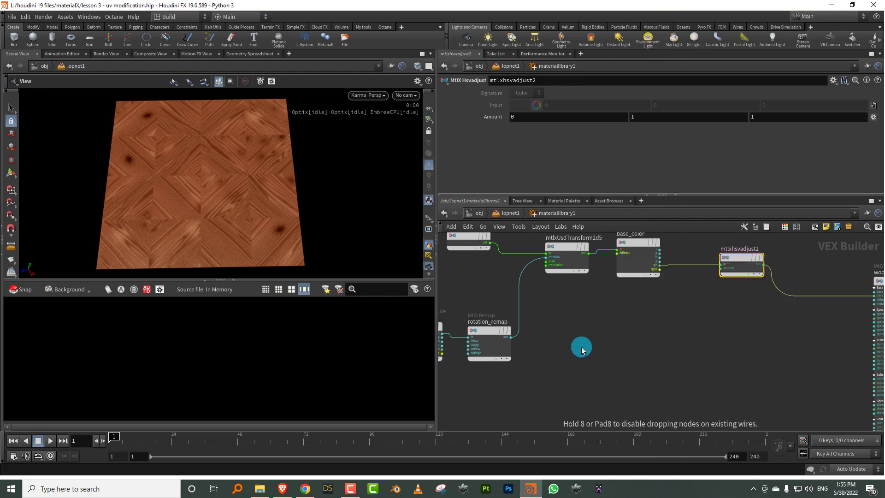
pyautogui.click(549, 294)
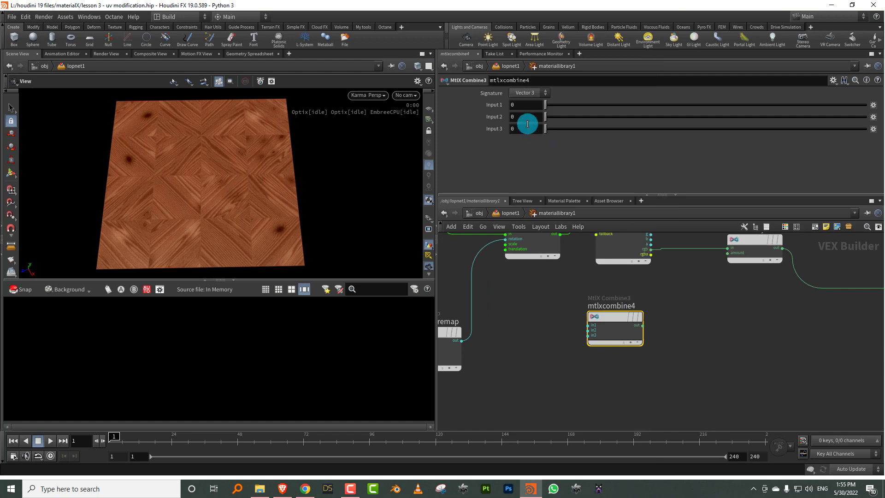
# Set Input 2 and Input 3 of the MtlX Combine3 node to 1.
pyautogui.click(756, 251)
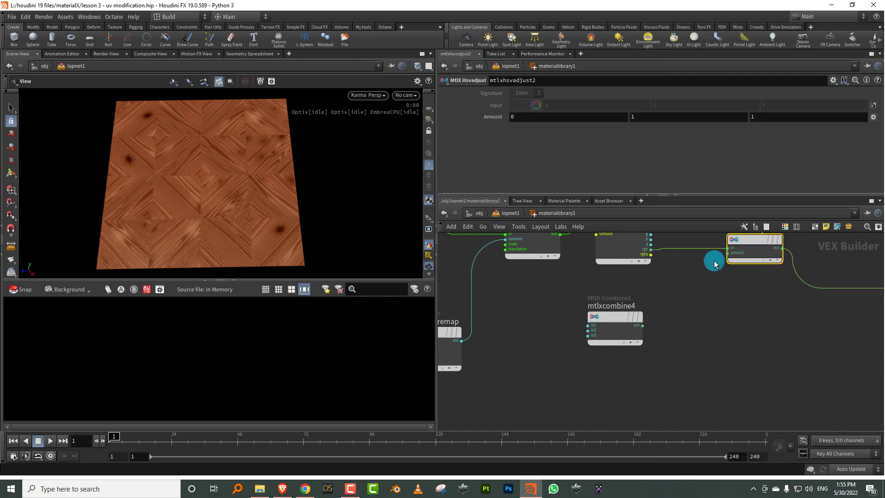
pyautogui.click(620, 334)
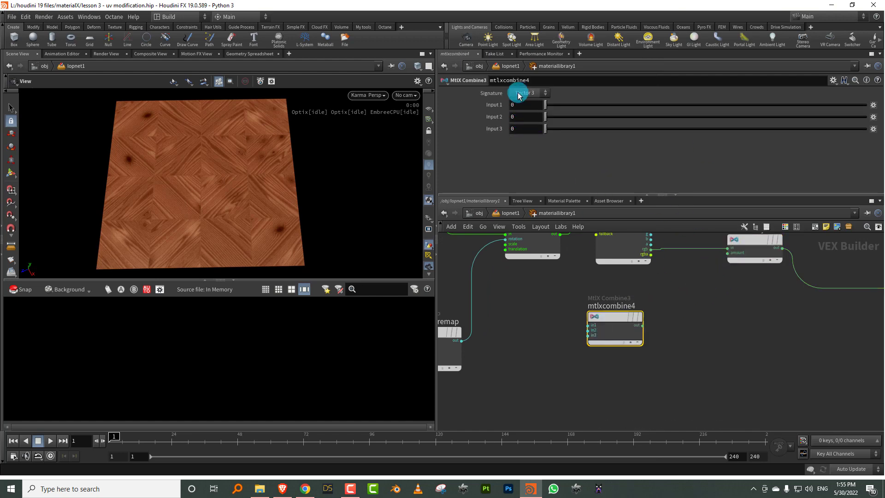
pyautogui.click(517, 105)
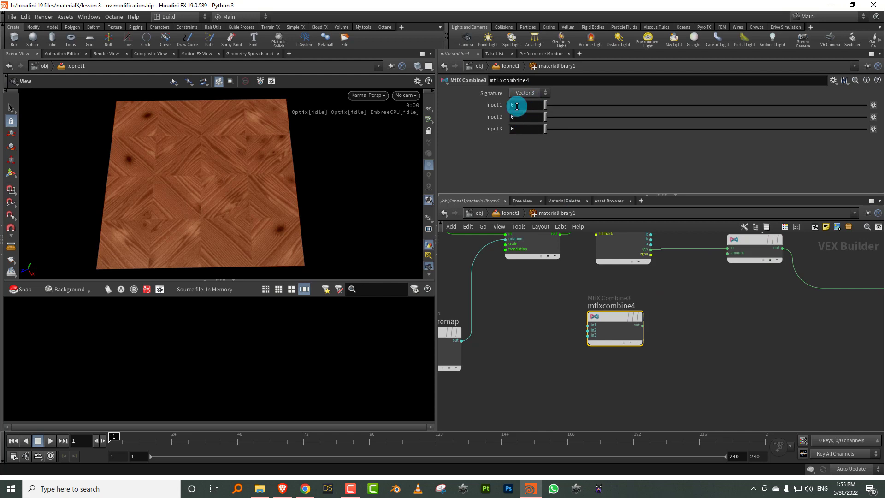
pyautogui.moveTo(519, 115); pyautogui.dragTo(484, 120)
pyautogui.write('1')
pyautogui.press('Tab')
pyautogui.write('1')
pyautogui.press('Return')
pyautogui.scroll(-3, 558, 253)
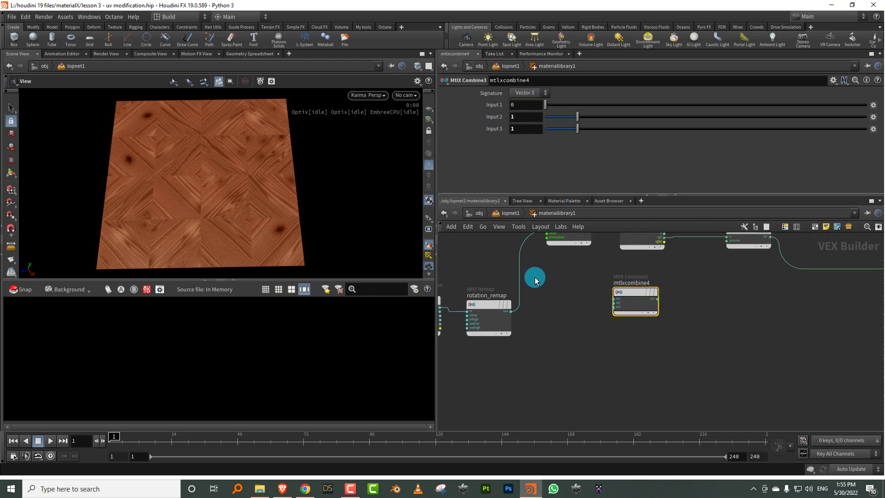
# Reposition the Combine3 node in the network to leave room beside the checker and rotation_remap nodes.
pyautogui.scroll(2, 521, 269)
pyautogui.moveTo(624, 280); pyautogui.dragTo(620, 306)
pyautogui.click(553, 296)
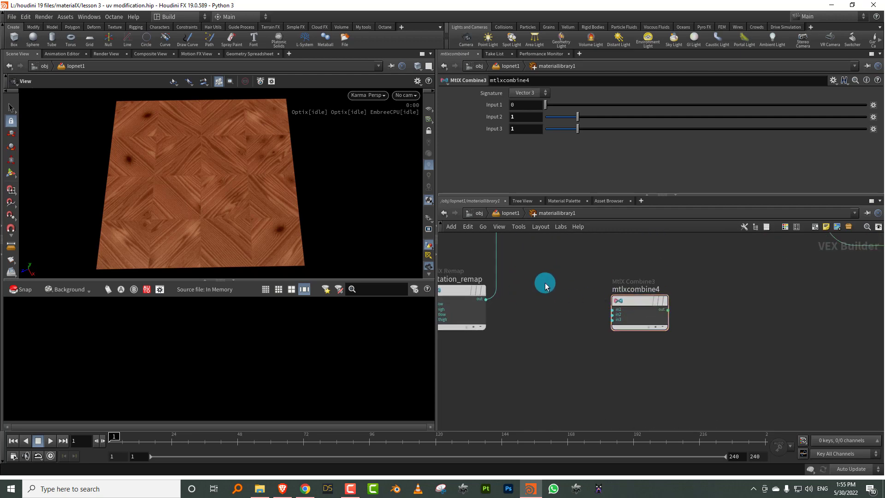
pyautogui.moveTo(536, 270); pyautogui.dragTo(618, 260, button='middle')
pyautogui.scroll(-3, 618, 259)
pyautogui.moveTo(569, 272); pyautogui.dragTo(569, 244)
pyautogui.moveTo(612, 262); pyautogui.dragTo(581, 319, button='middle')
pyautogui.moveTo(538, 300); pyautogui.dragTo(541, 290)
# Add a MtlX Remap node named hue_remap below rotation_remap and feed it from the checker texture's r output.
pyautogui.press('Tab')
pyautogui.moveTo(593, 253)
pyautogui.click(652, 65)
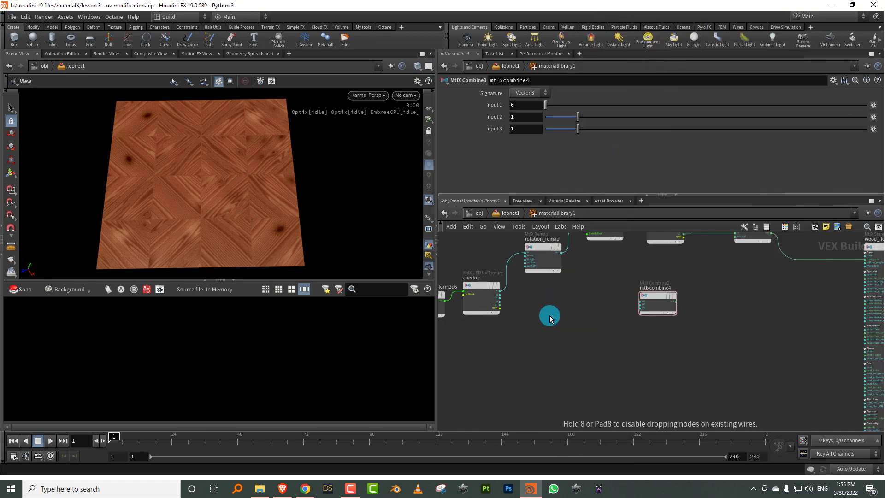
pyautogui.click(544, 318)
pyautogui.scroll(2, 532, 292)
pyautogui.click(544, 313)
pyautogui.doubleClick(567, 313)
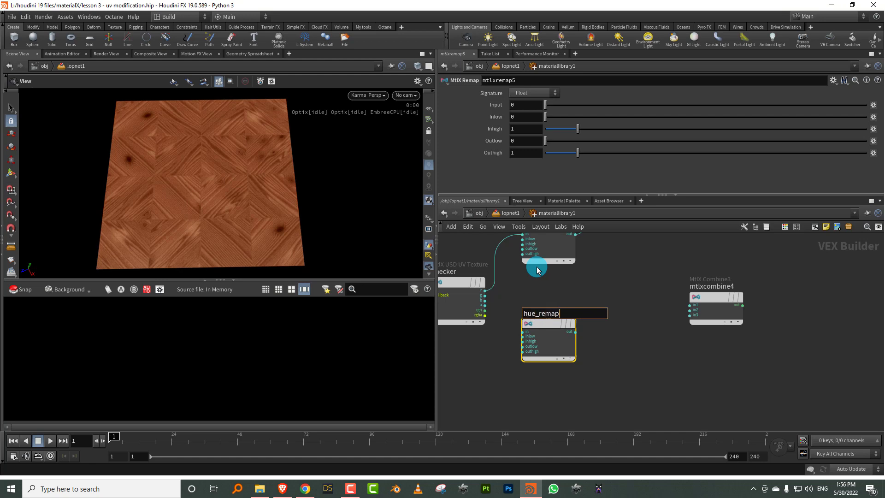
pyautogui.press('Return')
pyautogui.click(485, 290)
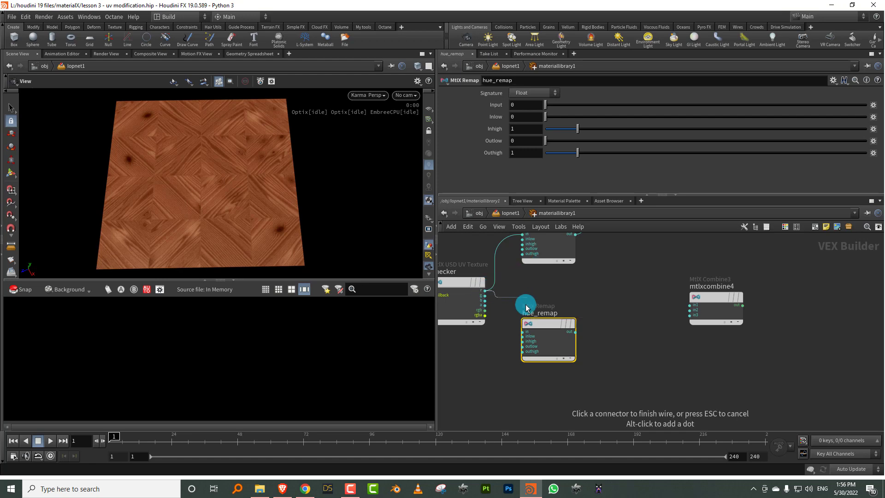
pyautogui.click(522, 332)
# Duplicate hue_remap with its checker connection, place the copy below it and name it value_remap.
pyautogui.moveTo(643, 285); pyautogui.dragTo(556, 302, button='middle')
pyautogui.moveTo(530, 343); pyautogui.dragTo(569, 291, button='middle')
pyautogui.hotkey('ctrl', 'v')
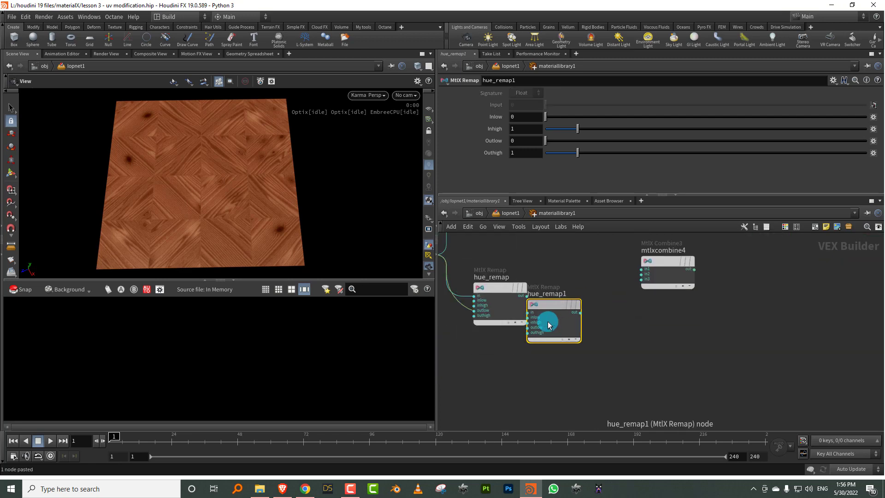
pyautogui.doubleClick(489, 359)
pyautogui.moveTo(492, 359); pyautogui.dragTo(459, 369)
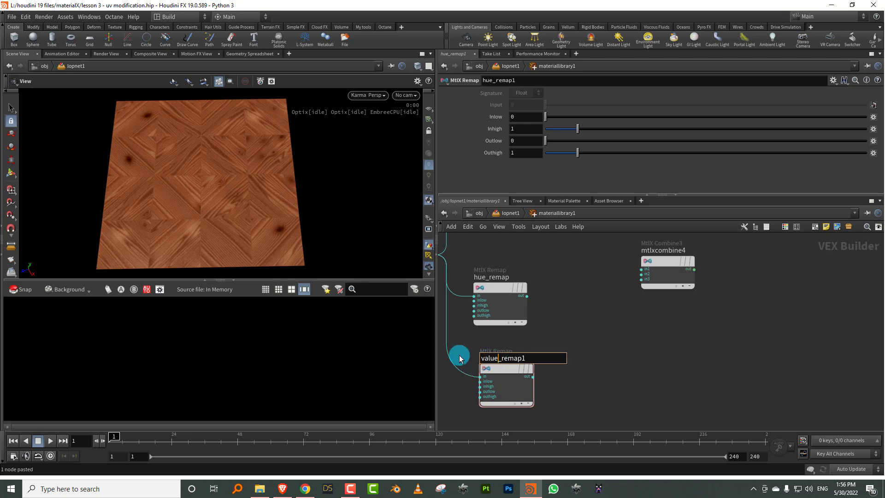
pyautogui.press('Delete')
pyautogui.press('Return')
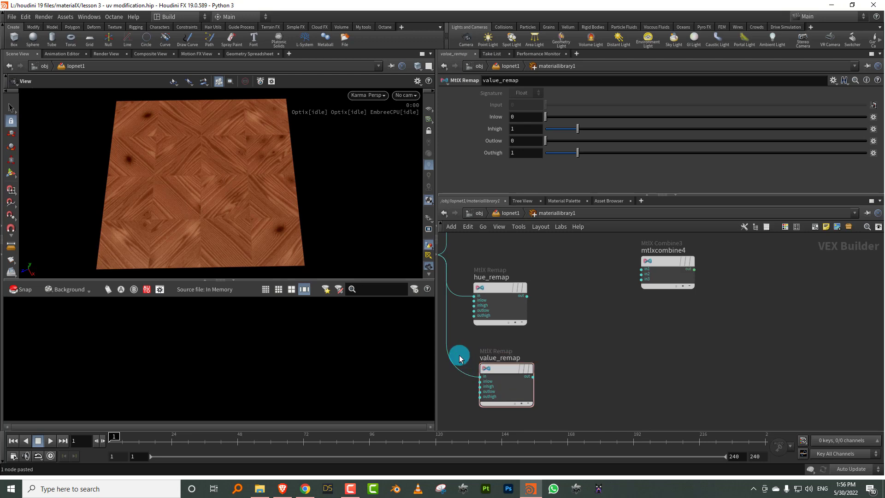
# Wire hue_remap into the Combine3 node's in1 and the Combine3 output into the Hsvadjust amount.
pyautogui.moveTo(563, 259); pyautogui.dragTo(538, 284, button='middle')
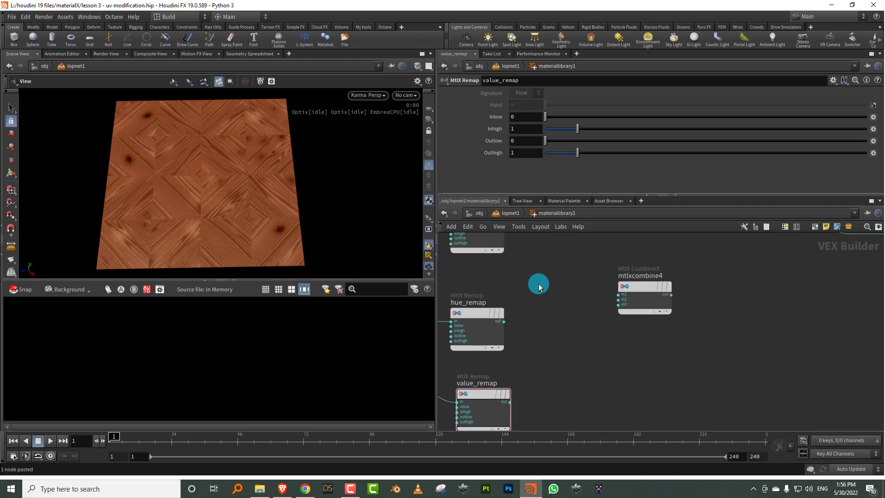
pyautogui.click(504, 321)
pyautogui.click(619, 295)
pyautogui.moveTo(692, 257); pyautogui.dragTo(522, 330, button='middle')
pyautogui.click(501, 376)
pyautogui.click(587, 282)
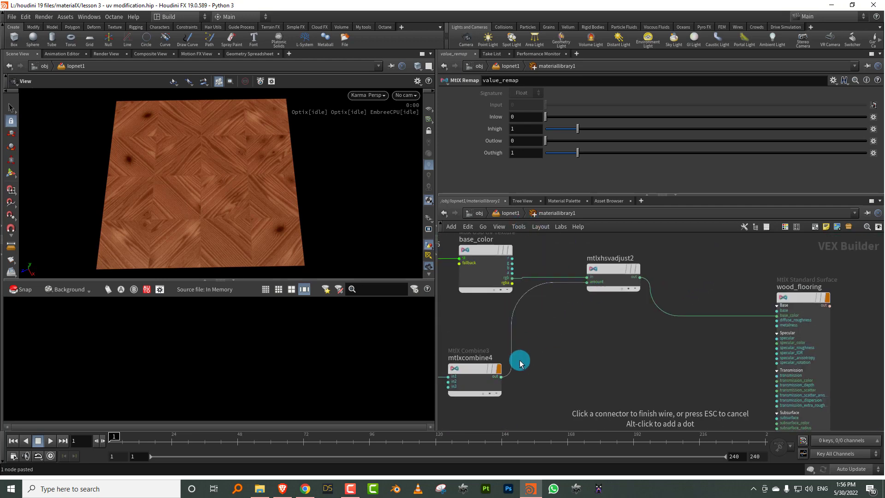
pyautogui.moveTo(545, 332); pyautogui.dragTo(681, 282, button='middle')
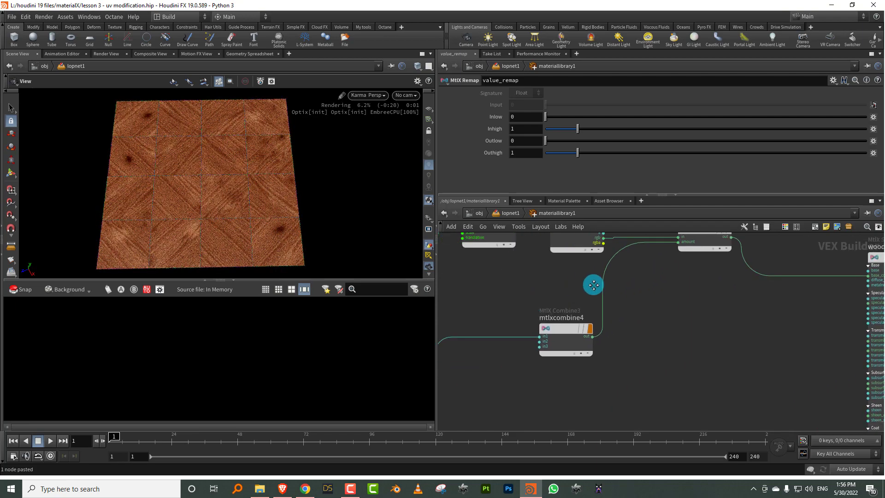
# Set Outhigh to 0.02 on the hue_remap node.
pyautogui.click(456, 352)
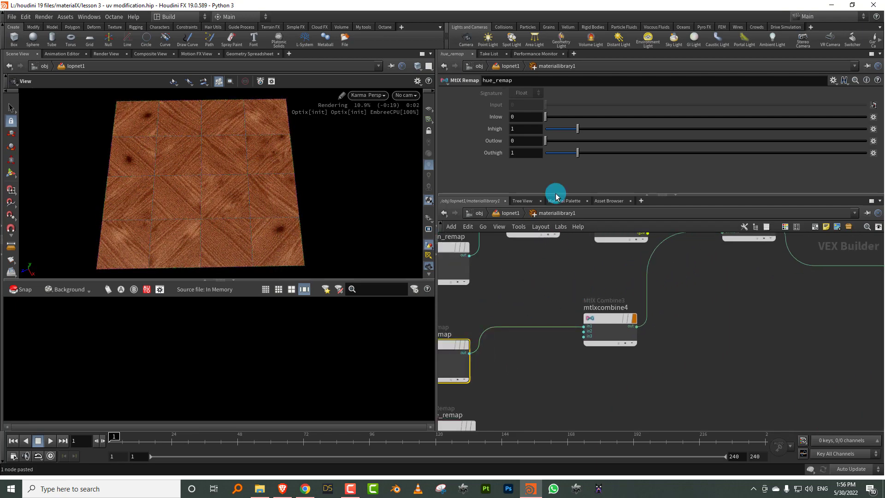
pyautogui.click(520, 152)
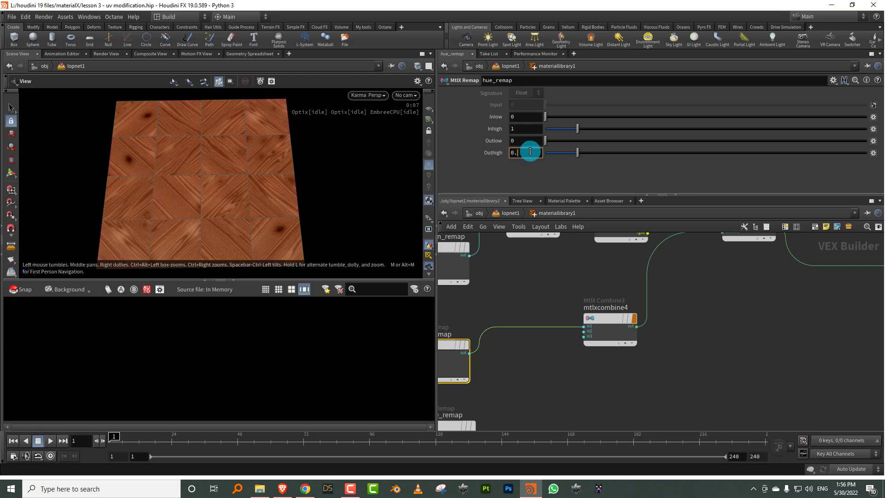
pyautogui.press('Return')
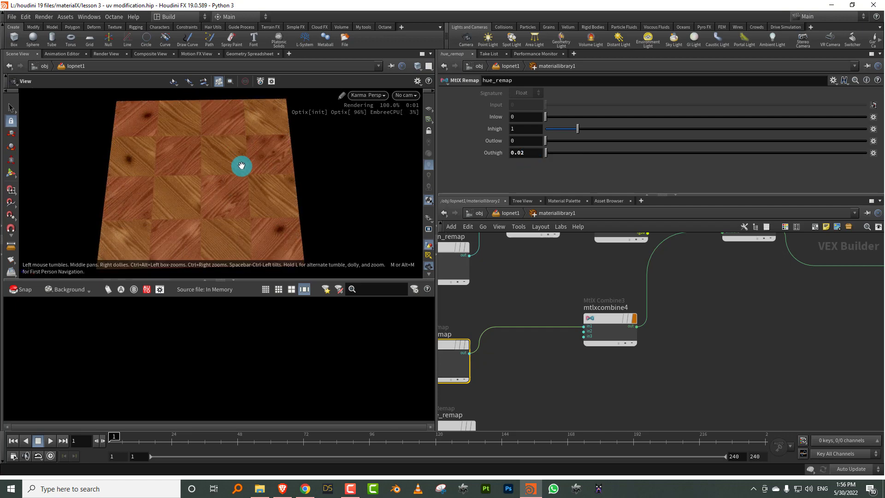
pyautogui.moveTo(242, 193); pyautogui.dragTo(304, 173)
# Wire the value_remap output into the Combine3 node's in3.
pyautogui.moveTo(579, 330); pyautogui.dragTo(623, 245, button='middle')
pyautogui.moveTo(542, 323); pyautogui.dragTo(613, 264)
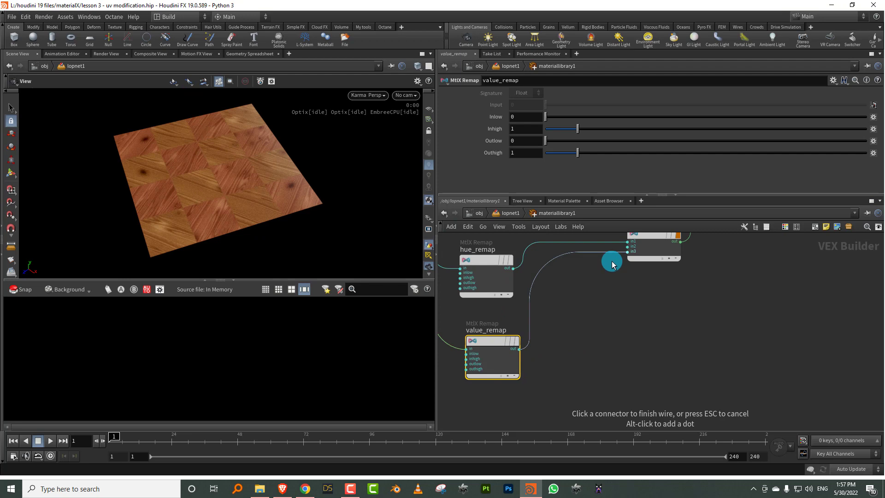
pyautogui.click(613, 264)
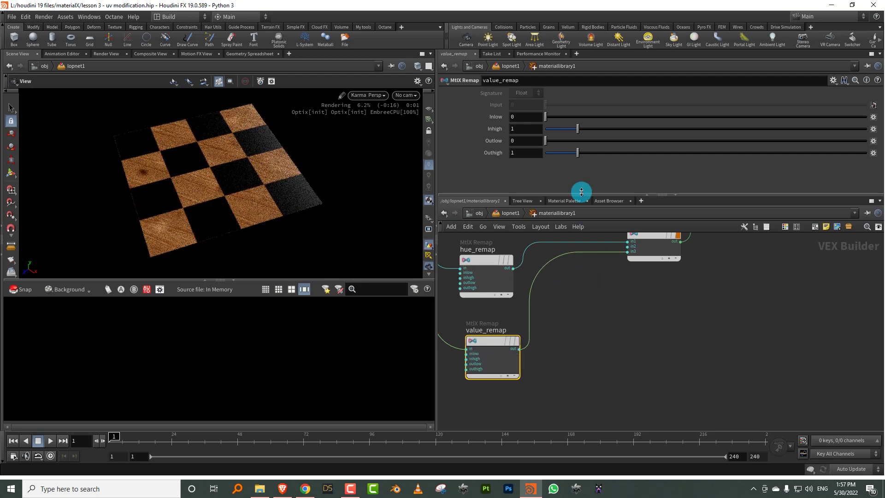
# Set Outlow to 0.9 and Outhigh to 1.2 on the value_remap node.
pyautogui.click(523, 142)
pyautogui.write('.9')
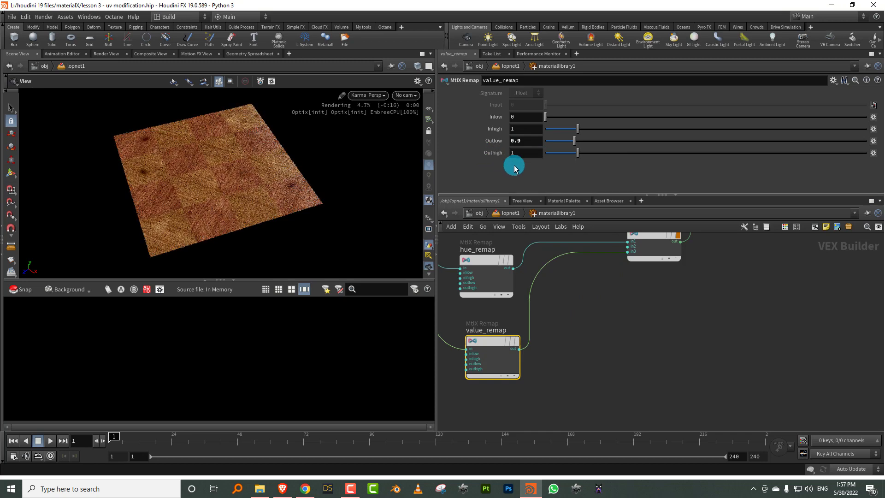
pyautogui.click(524, 153)
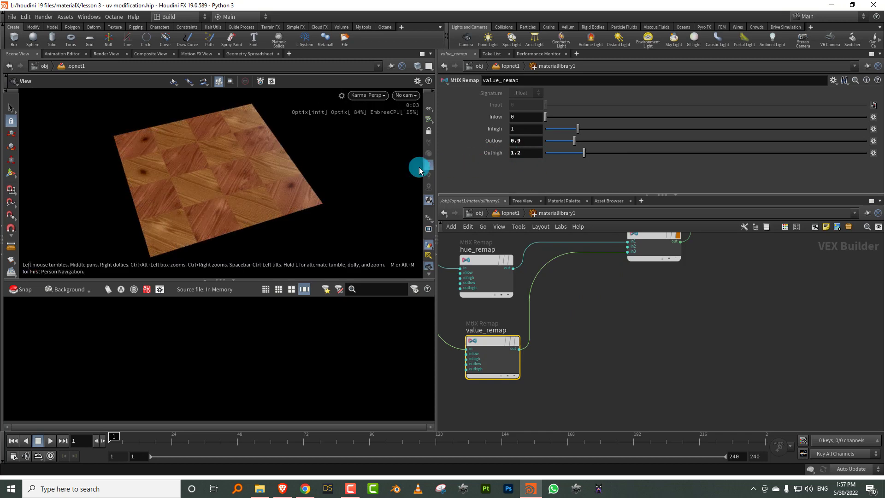
pyautogui.moveTo(584, 153); pyautogui.dragTo(571, 145)
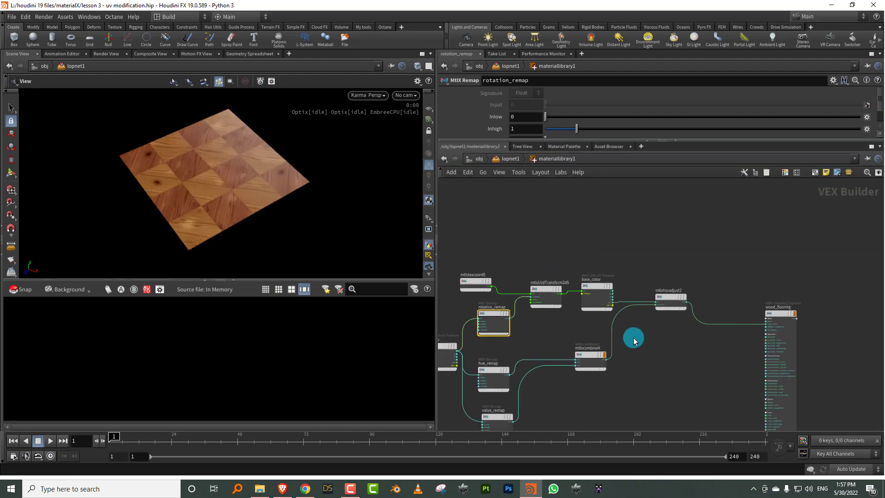
# Lower the Specular Roughness of the wood_flooring standard surface to 0.024 and check the reflections on the floor.
pyautogui.moveTo(633, 336); pyautogui.dragTo(636, 307, button='middle')
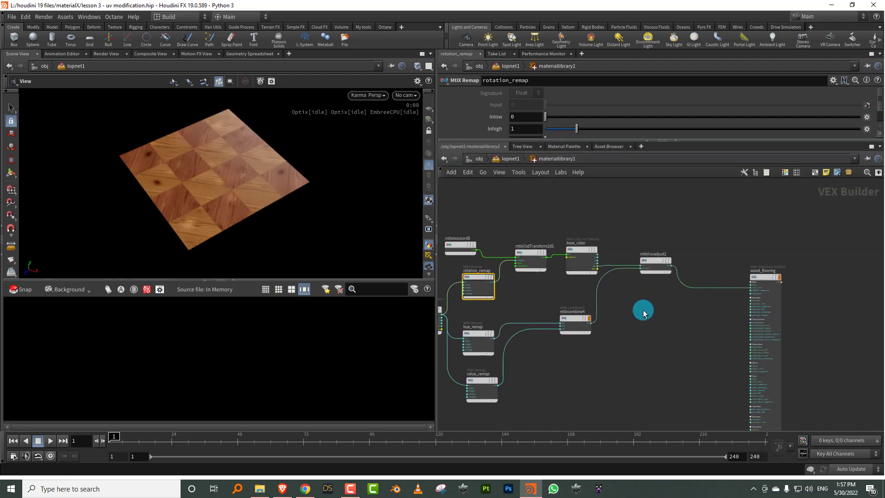
pyautogui.moveTo(258, 174); pyautogui.dragTo(245, 184)
pyautogui.moveTo(245, 184); pyautogui.dragTo(268, 167, button='right')
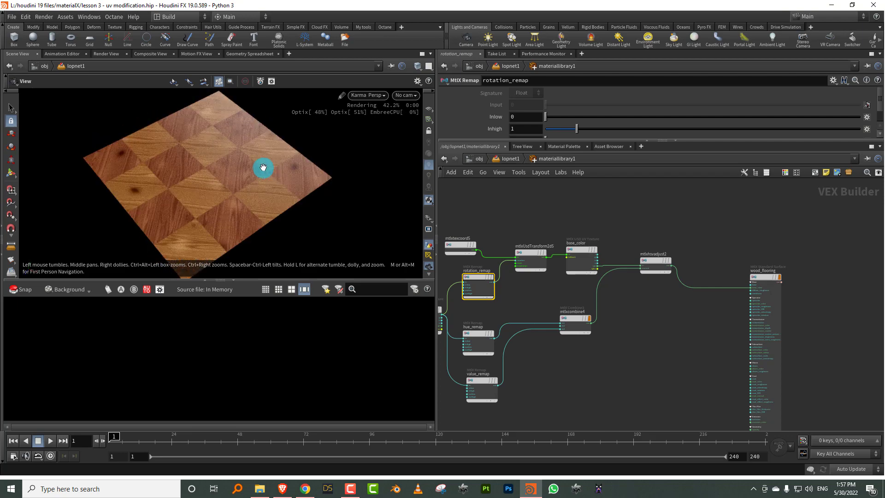
pyautogui.moveTo(267, 167); pyautogui.dragTo(286, 174)
pyautogui.moveTo(648, 234); pyautogui.dragTo(646, 219, button='middle')
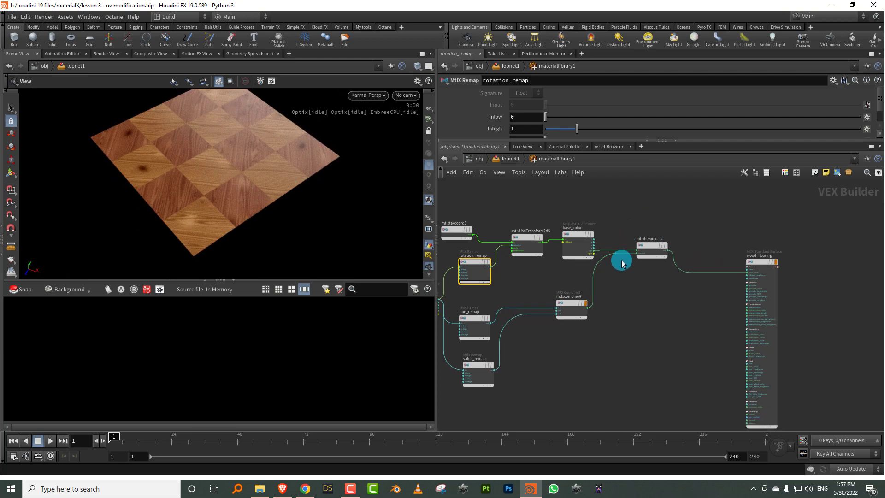
pyautogui.moveTo(258, 176); pyautogui.dragTo(231, 177)
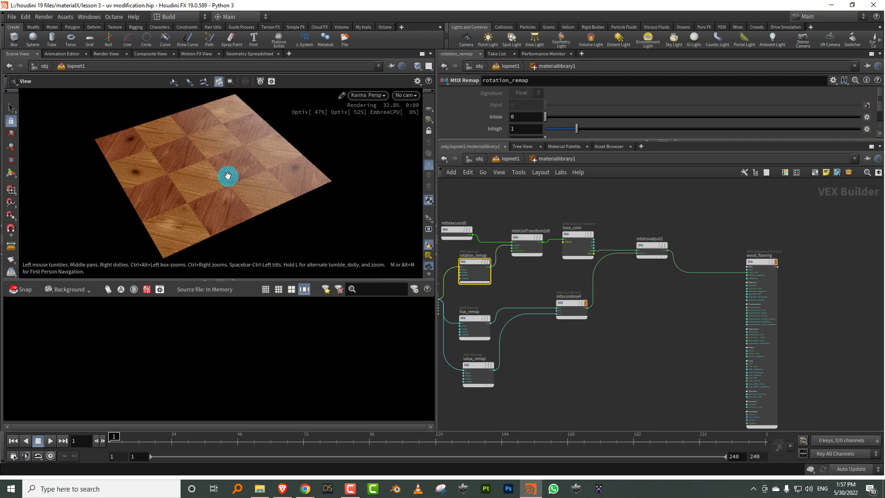
pyautogui.click(752, 359)
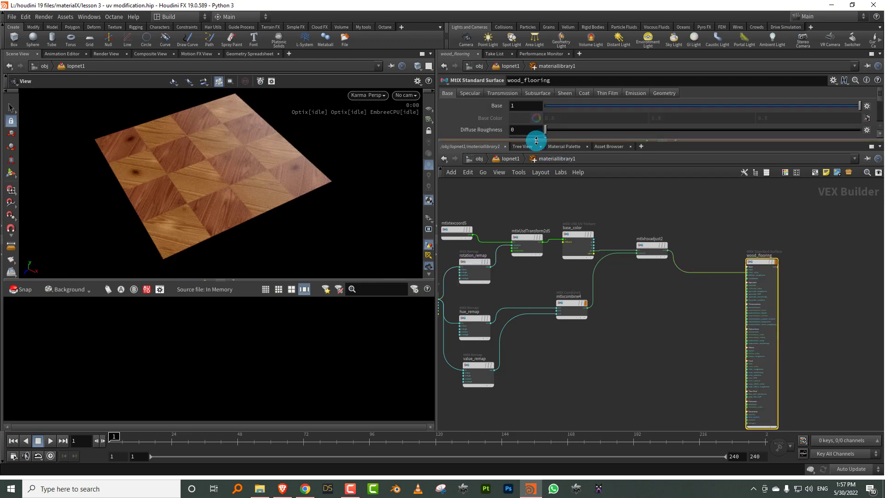
pyautogui.moveTo(536, 140); pyautogui.dragTo(536, 238)
pyautogui.click(470, 93)
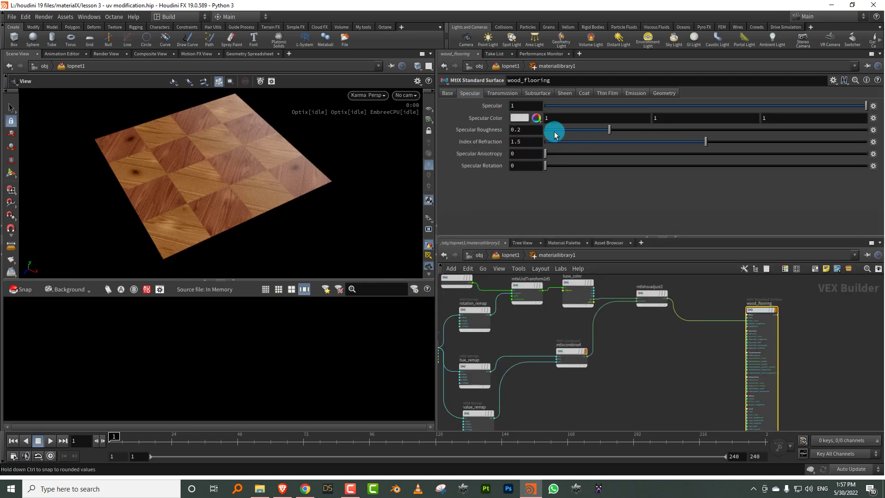
pyautogui.moveTo(553, 133); pyautogui.dragTo(552, 131)
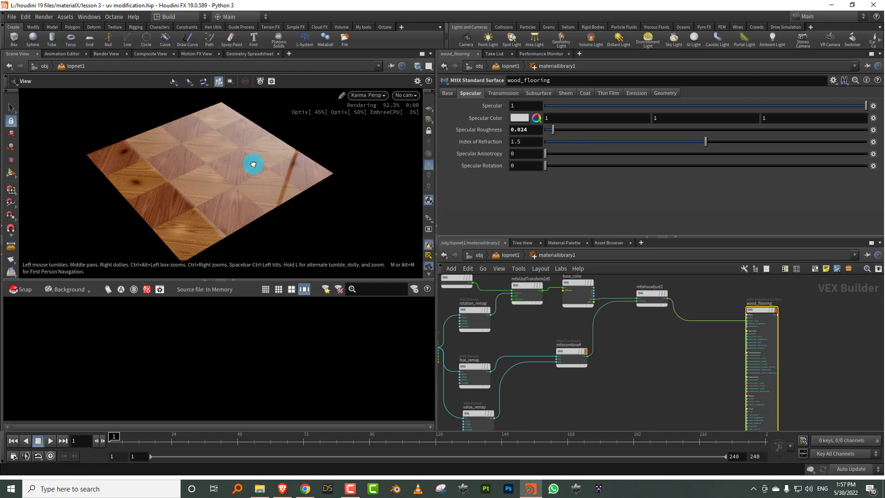
pyautogui.moveTo(251, 165)
pyautogui.mouseDown()
pyautogui.moveTo(263, 157)
pyautogui.moveTo(250, 166)
pyautogui.mouseUp()
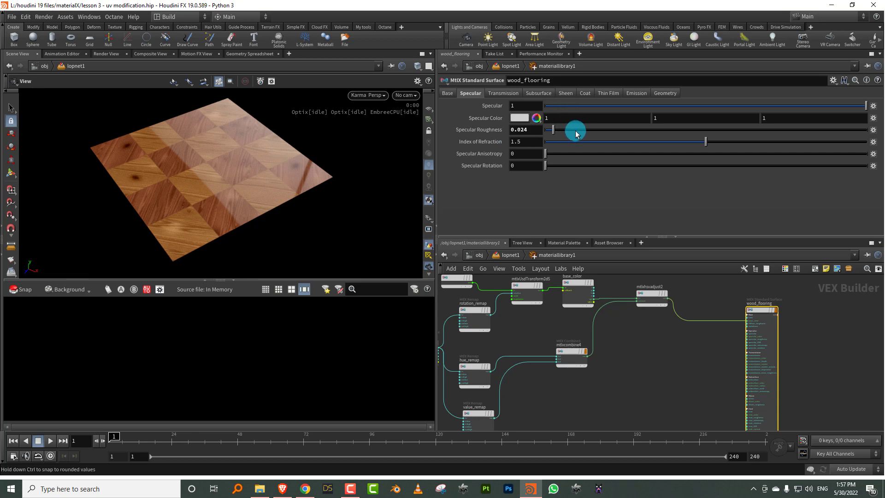
pyautogui.scroll(-2, 652, 328)
pyautogui.moveTo(652, 328); pyautogui.dragTo(624, 318, button='middle')
pyautogui.moveTo(568, 236); pyautogui.dragTo(577, 170)
pyautogui.scroll(2, 600, 225)
pyautogui.click(559, 240)
pyautogui.moveTo(500, 217); pyautogui.dragTo(530, 281)
pyautogui.keyDown('shift'); pyautogui.moveTo(557, 222); pyautogui.dragTo(537, 262); pyautogui.keyUp('shift')
pyautogui.moveTo(467, 257); pyautogui.dragTo(546, 252, button='middle')
pyautogui.keyDown('shift'); pyautogui.moveTo(532, 214); pyautogui.dragTo(486, 240); pyautogui.keyUp('shift')
pyautogui.moveTo(561, 284); pyautogui.dragTo(476, 297, button='middle')
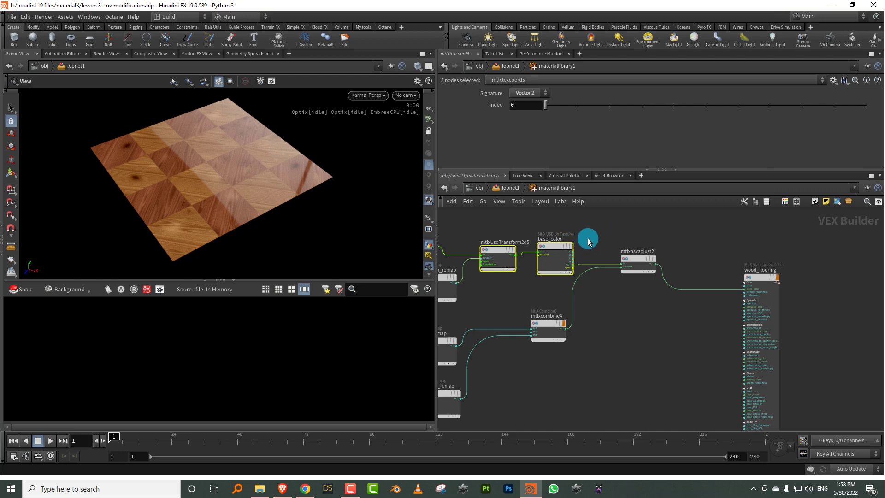
pyautogui.moveTo(557, 249)
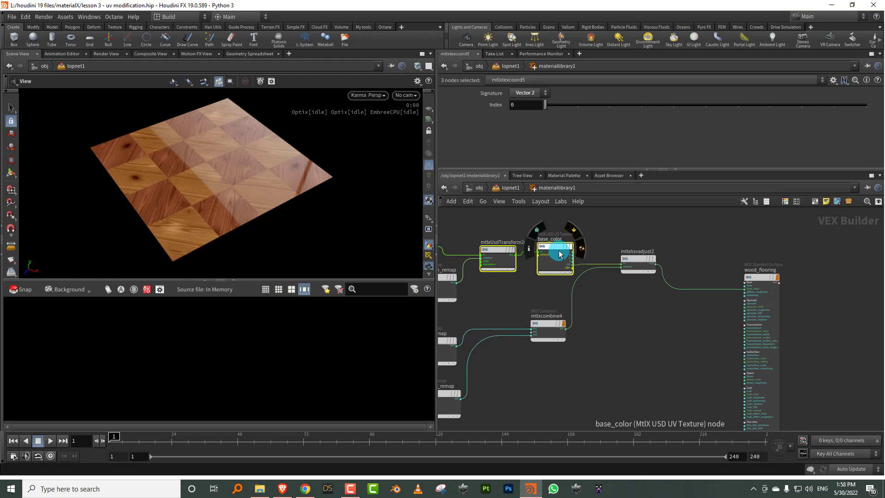
# Add a second MtlX Hsvadjust node below mtlxhsvadjust2 and feed it from the base_color texture's color output.
pyautogui.click(615, 309)
pyautogui.press('Tab')
pyautogui.write('hsv')
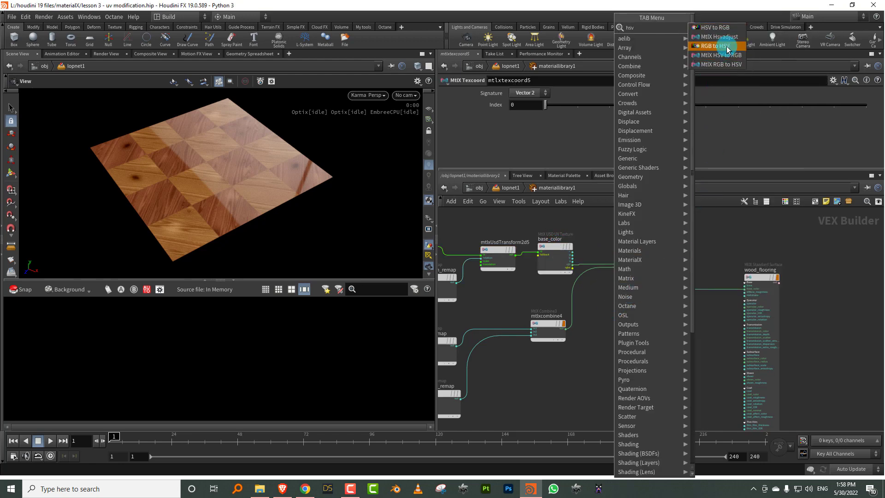
pyautogui.click(726, 37)
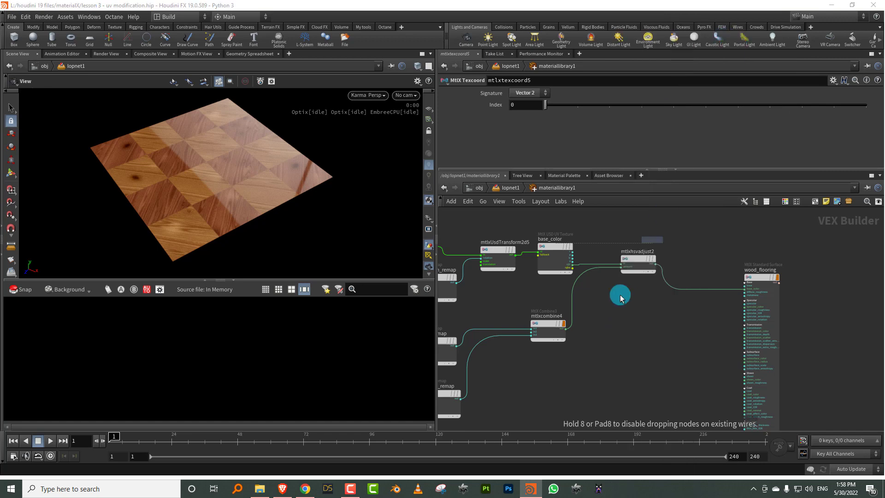
pyautogui.click(630, 317)
pyautogui.scroll(3, 610, 277)
pyautogui.click(553, 254)
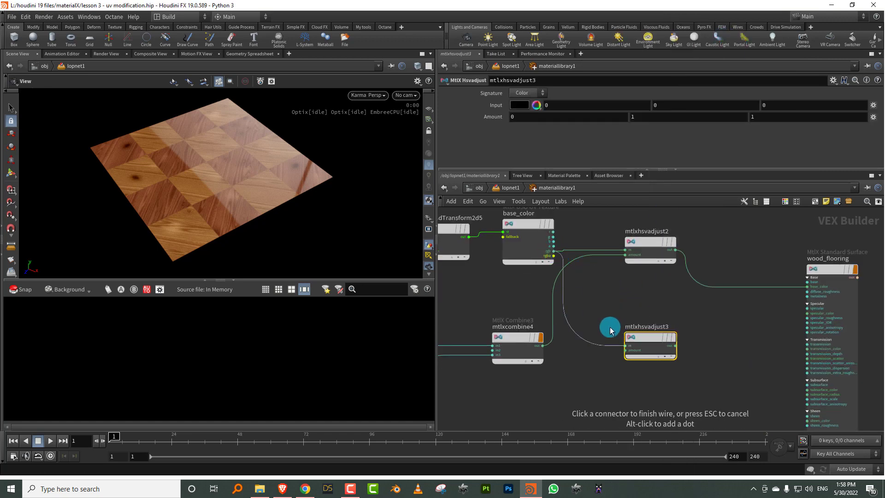
pyautogui.click(626, 346)
# Set the new Hsvadjust node's saturation amount to 0 and wire its output into wood_flooring's base_color.
pyautogui.click(645, 117)
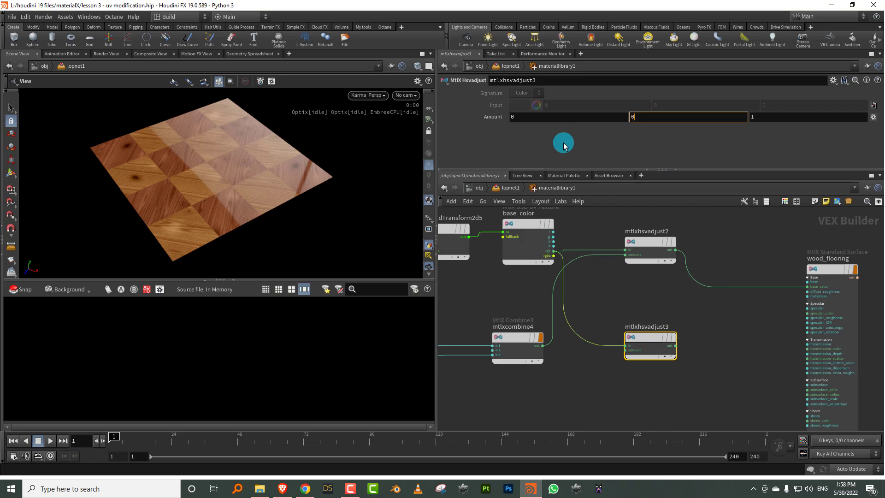
pyautogui.moveTo(692, 335); pyautogui.dragTo(607, 356, button='middle')
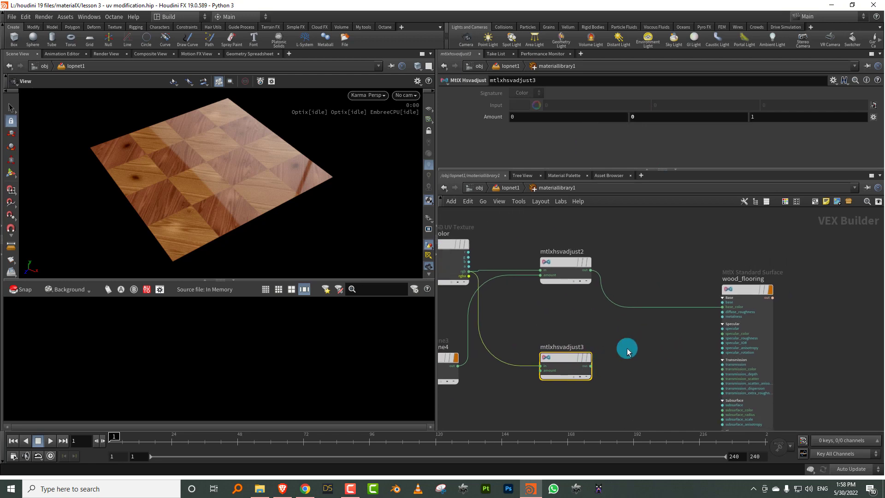
pyautogui.click(717, 313)
pyautogui.click(591, 366)
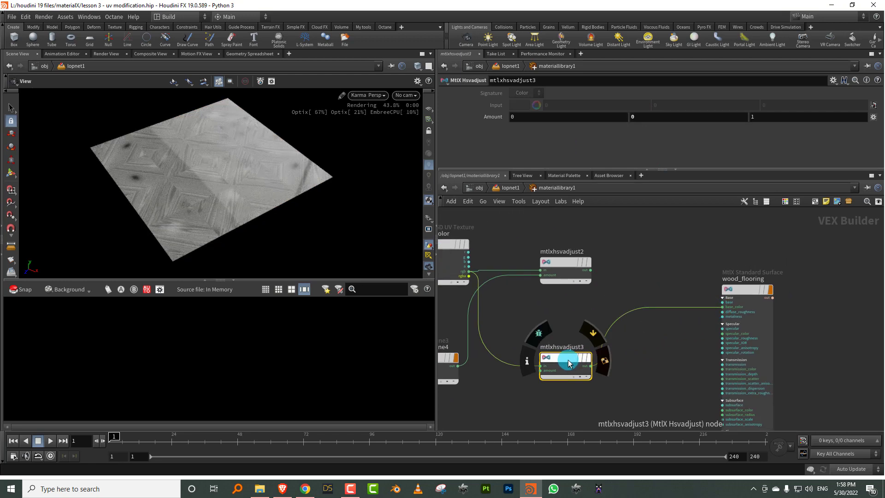
# Reposition the new Hsvadjust node closer to wood_flooring and rename it roughness.
pyautogui.moveTo(568, 362); pyautogui.dragTo(611, 359)
pyautogui.doubleClick(614, 344)
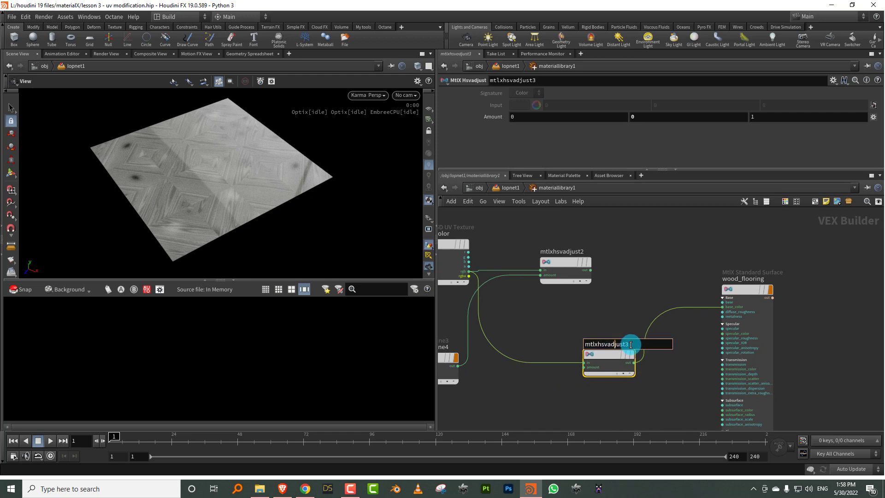
pyautogui.write('roughness')
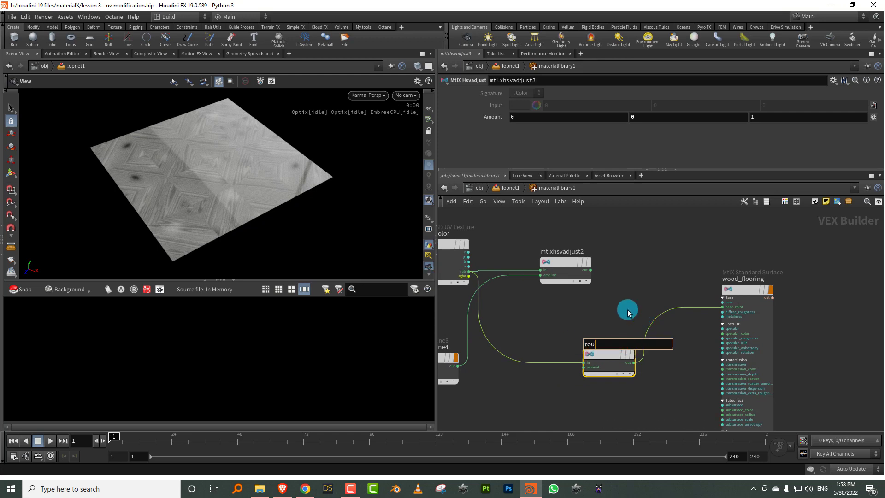
pyautogui.press('Return')
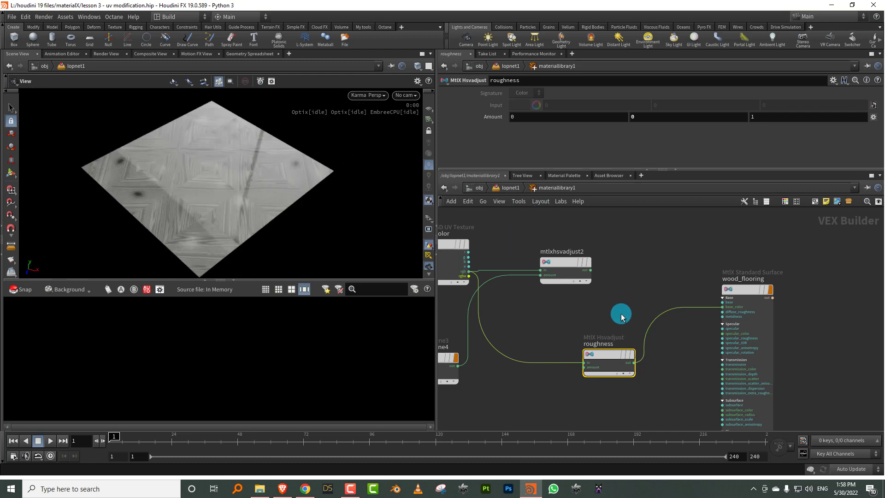
# Move wood_flooring farther away and insert a MtlX Contrast node on the wire from roughness to its base_color.
pyautogui.moveTo(620, 313); pyautogui.dragTo(519, 301, button='middle')
pyautogui.moveTo(634, 279); pyautogui.dragTo(694, 278)
pyautogui.press('Tab')
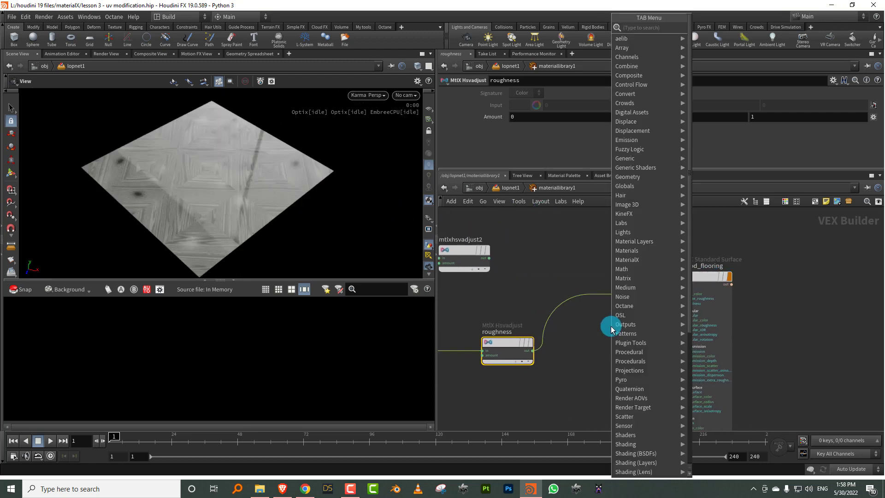
pyautogui.write('contr')
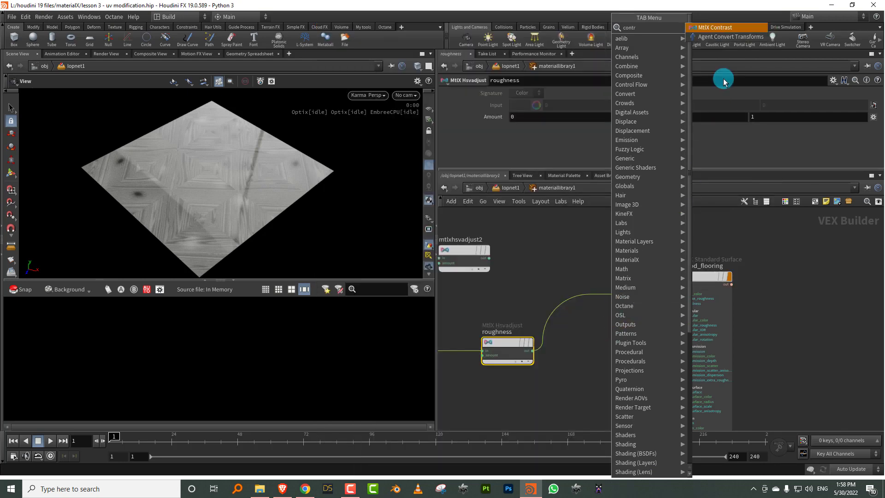
pyautogui.click(723, 27)
pyautogui.click(600, 296)
pyautogui.moveTo(600, 296); pyautogui.dragTo(599, 328)
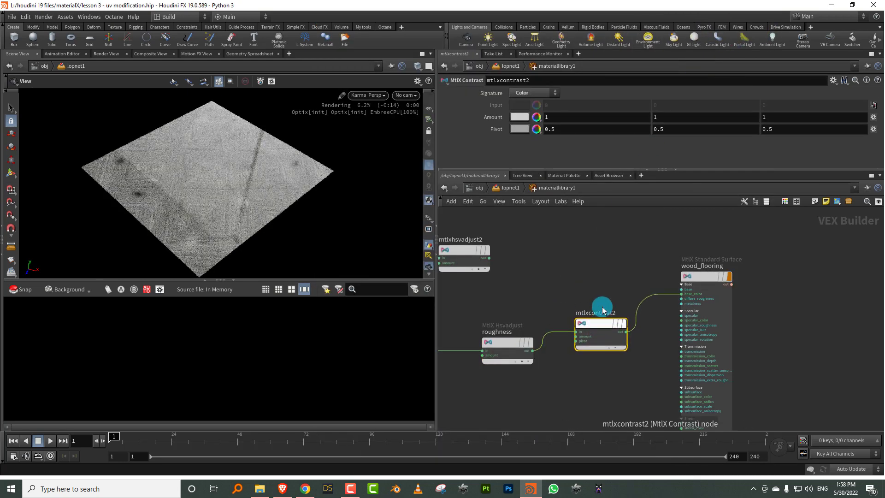
# Add a MtlX Separate Vector 3 node between the roughness and contrast nodes.
pyautogui.press('Tab')
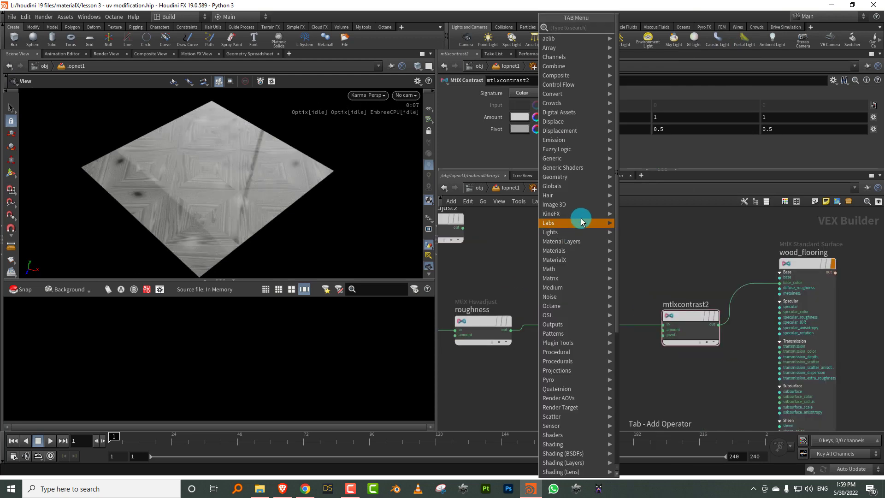
pyautogui.moveTo(571, 259)
pyautogui.moveTo(648, 279)
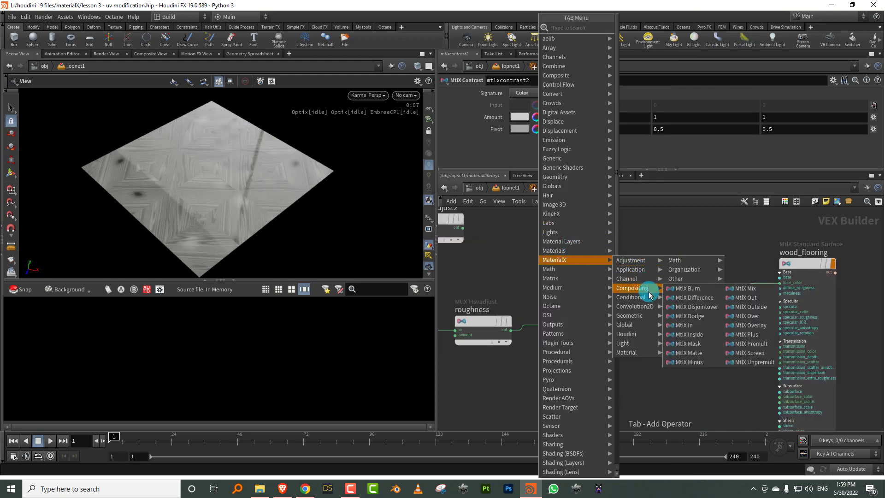
pyautogui.moveTo(653, 309)
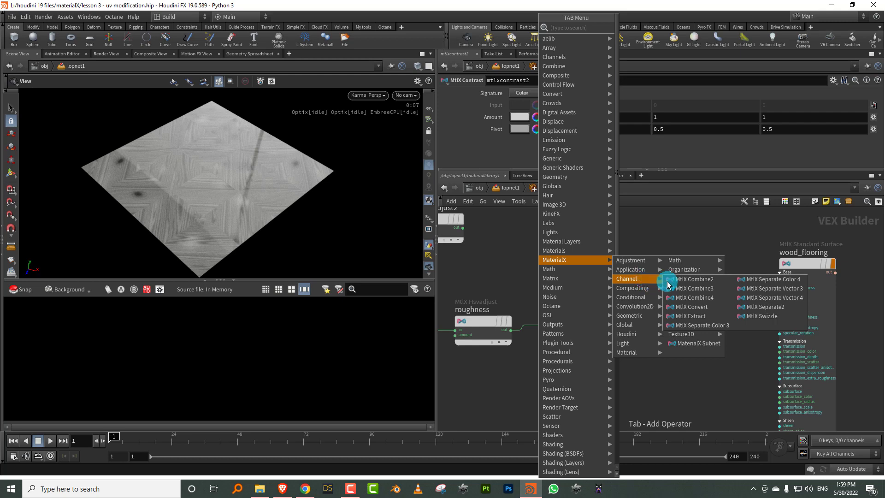
pyautogui.click(784, 288)
pyautogui.click(583, 363)
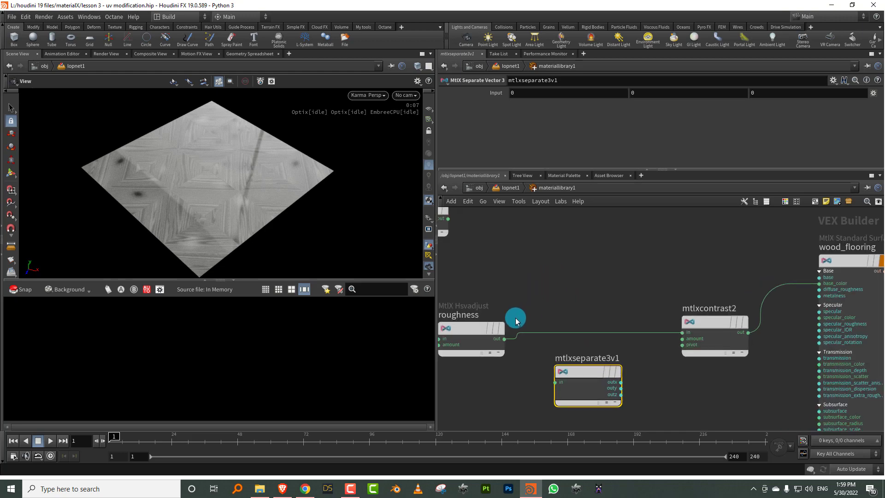
# Wire the roughness output into the Separate Vector 3 node and its outx into the contrast node's in, aligning the node with them.
pyautogui.click(504, 339)
pyautogui.click(555, 382)
pyautogui.click(622, 383)
pyautogui.click(683, 332)
pyautogui.moveTo(586, 371)
pyautogui.mouseDown()
pyautogui.moveTo(587, 318)
pyautogui.moveTo(592, 336)
pyautogui.moveTo(583, 331)
pyautogui.mouseUp()
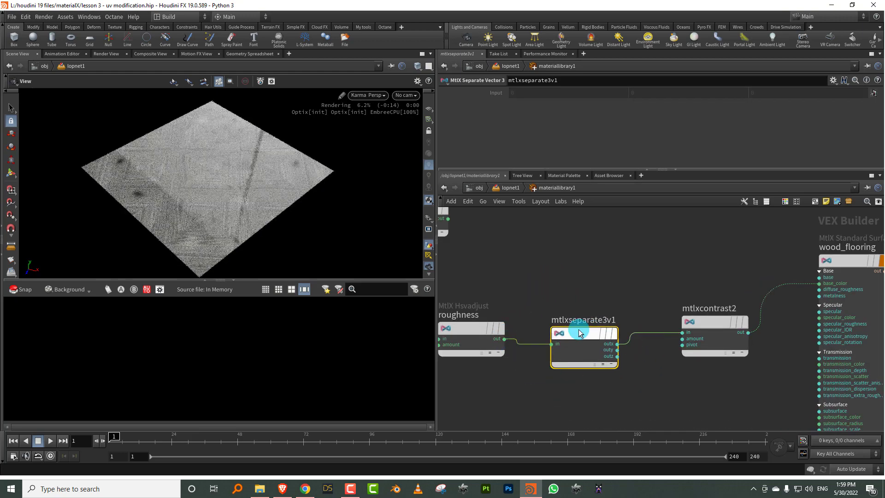
# Adjust the contrast node to an Amount of 2.97 and a Pivot of 0.43, checking the wood grain contrast in the render.
pyautogui.moveTo(651, 275); pyautogui.dragTo(591, 292, button='middle')
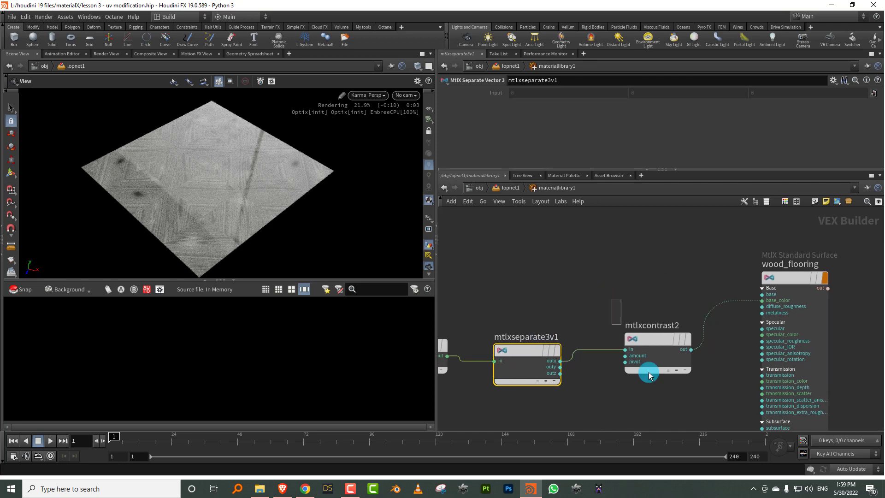
pyautogui.click(630, 343)
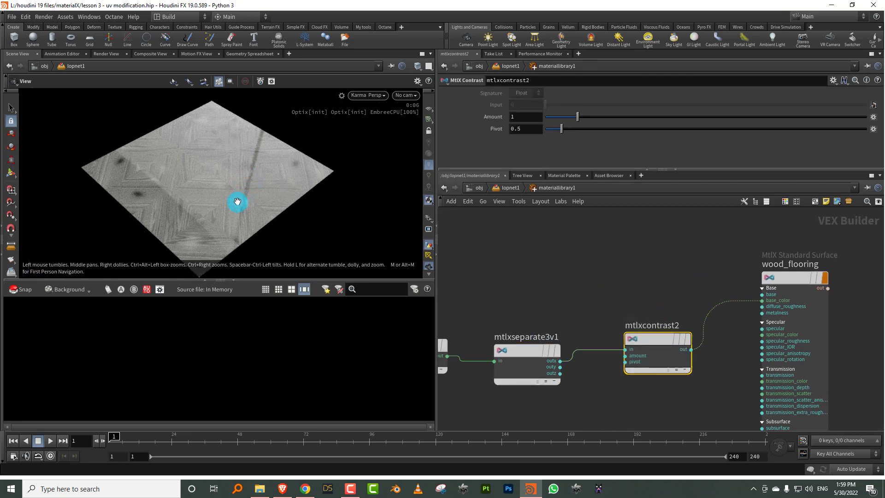
pyautogui.moveTo(227, 178); pyautogui.dragTo(251, 167)
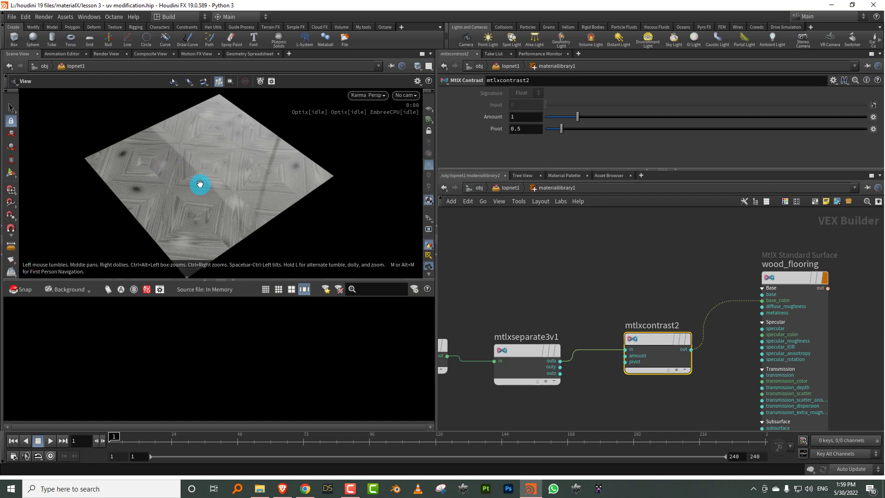
pyautogui.click(525, 129)
pyautogui.moveTo(525, 131); pyautogui.dragTo(493, 131)
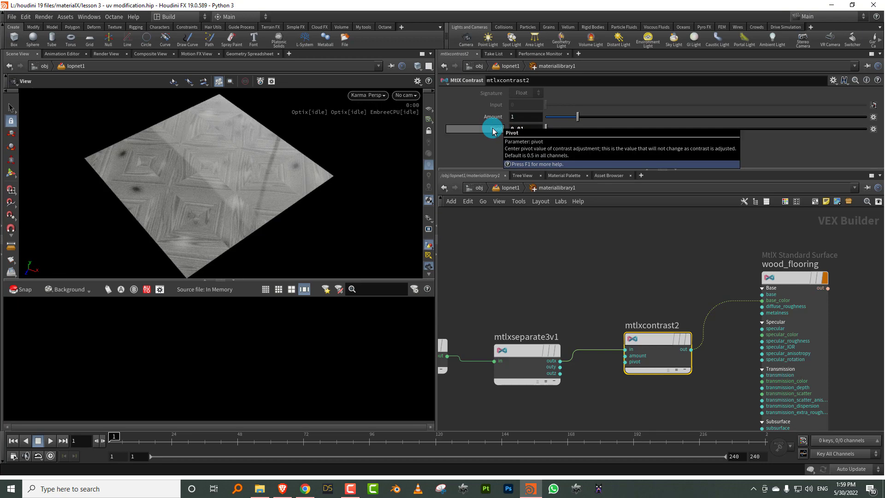
pyautogui.moveTo(711, 117); pyautogui.dragTo(565, 119)
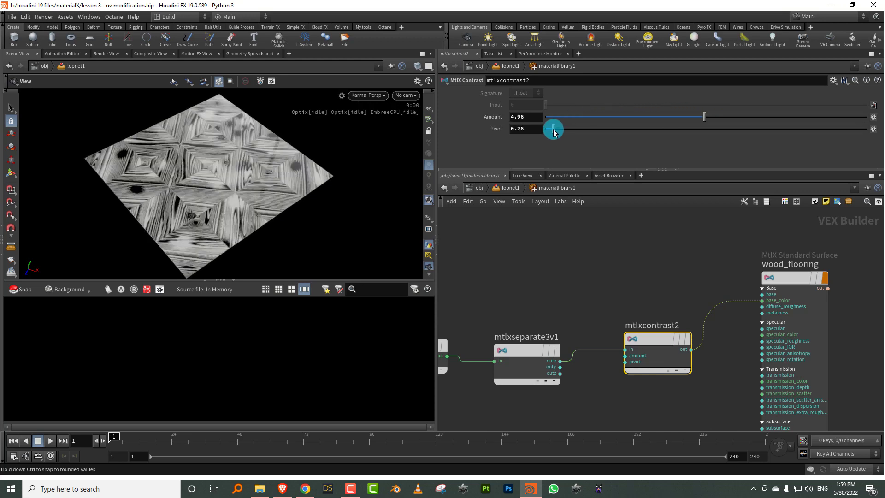
pyautogui.moveTo(553, 133); pyautogui.dragTo(560, 133)
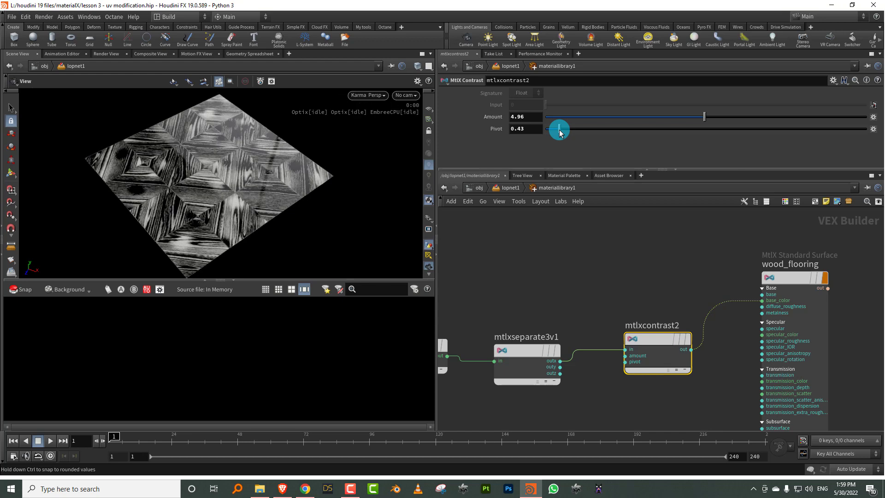
pyautogui.moveTo(806, 118); pyautogui.dragTo(577, 120)
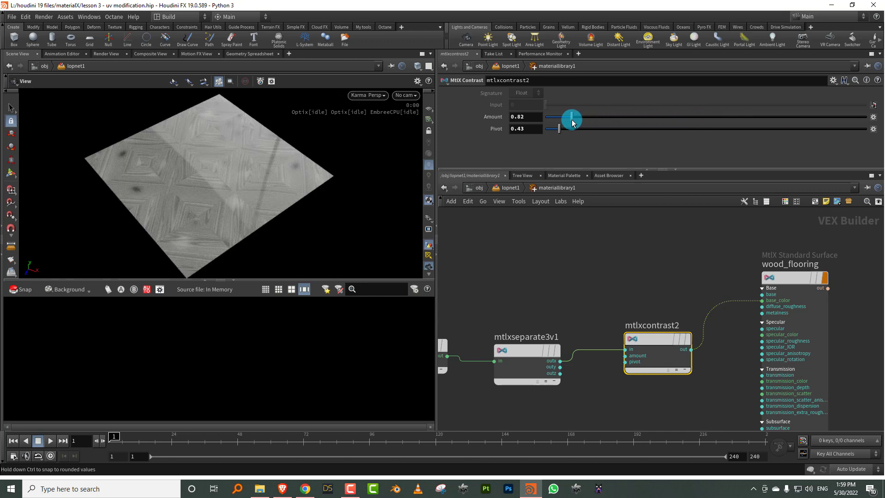
pyautogui.moveTo(577, 123); pyautogui.dragTo(641, 120)
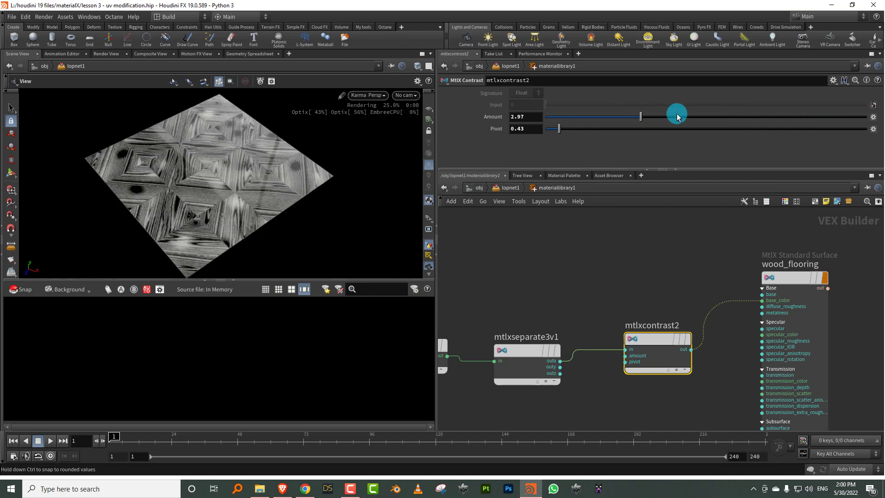
# Duplicate the value_remap node, place the copy below the roughness node, and lower the contrast node in the network.
pyautogui.scroll(-3, 604, 255)
pyautogui.moveTo(609, 269); pyautogui.dragTo(617, 236, button='middle')
pyautogui.moveTo(521, 263); pyautogui.dragTo(700, 247, button='middle')
pyautogui.scroll(-3, 653, 242)
pyautogui.moveTo(479, 326); pyautogui.dragTo(602, 282, button='middle')
pyautogui.moveTo(582, 305); pyautogui.dragTo(514, 342)
pyautogui.moveTo(625, 300); pyautogui.dragTo(561, 287, button='middle')
pyautogui.hotkey('ctrl', 'c')
pyautogui.hotkey('ctrl', 'v')
pyautogui.moveTo(609, 280); pyautogui.dragTo(731, 317)
pyautogui.moveTo(769, 274); pyautogui.dragTo(549, 366, button='middle')
pyautogui.scroll(2, 563, 327)
pyautogui.moveTo(657, 269); pyautogui.dragTo(655, 321)
# Rename the duplicated remap node contrast_remap1 and wire its output into the contrast node's amount.
pyautogui.moveTo(565, 358); pyautogui.dragTo(567, 316, button='middle')
pyautogui.doubleClick(485, 337)
pyautogui.moveTo(466, 333)
pyautogui.mouseDown()
pyautogui.moveTo(434, 337)
pyautogui.moveTo(471, 326)
pyautogui.mouseUp()
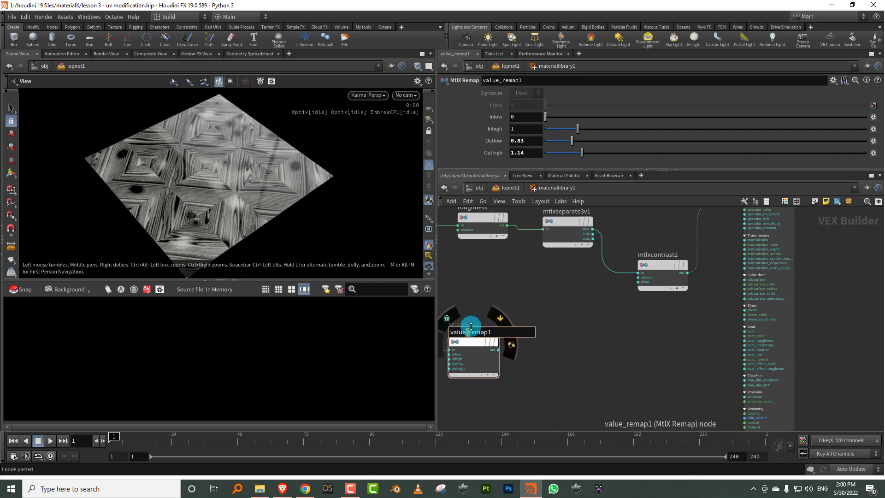
pyautogui.press('BackSpace')
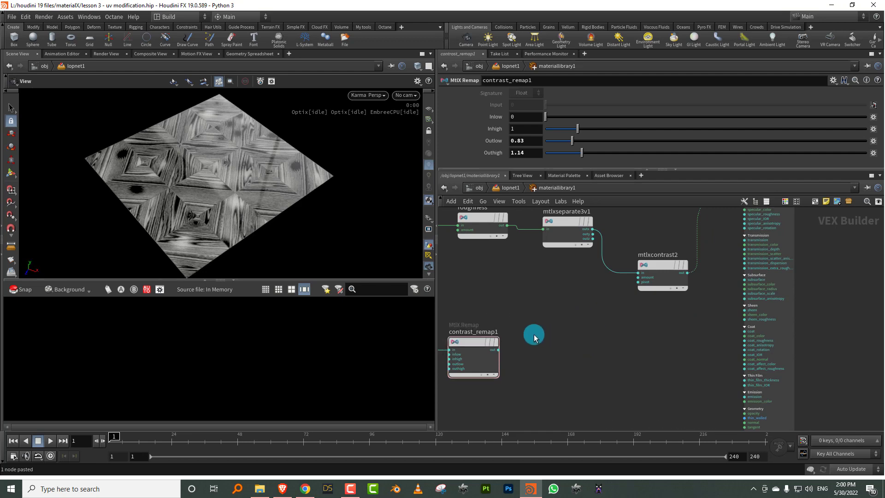
pyautogui.click(498, 350)
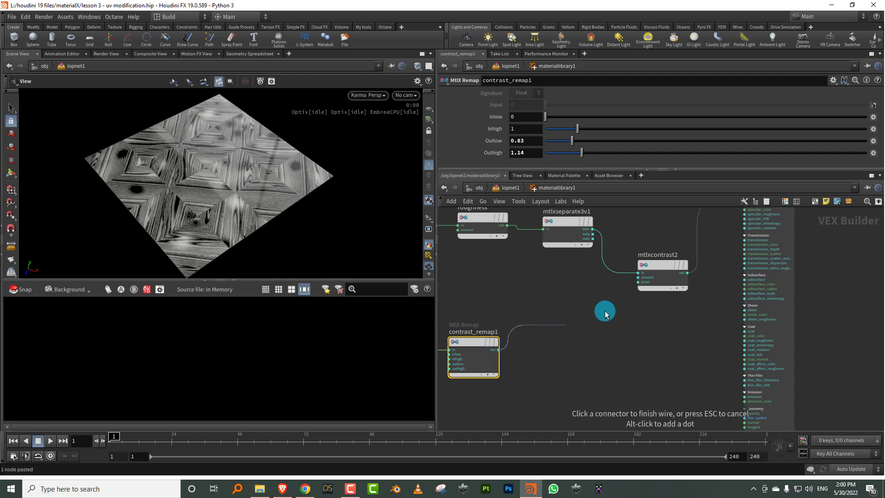
pyautogui.click(636, 278)
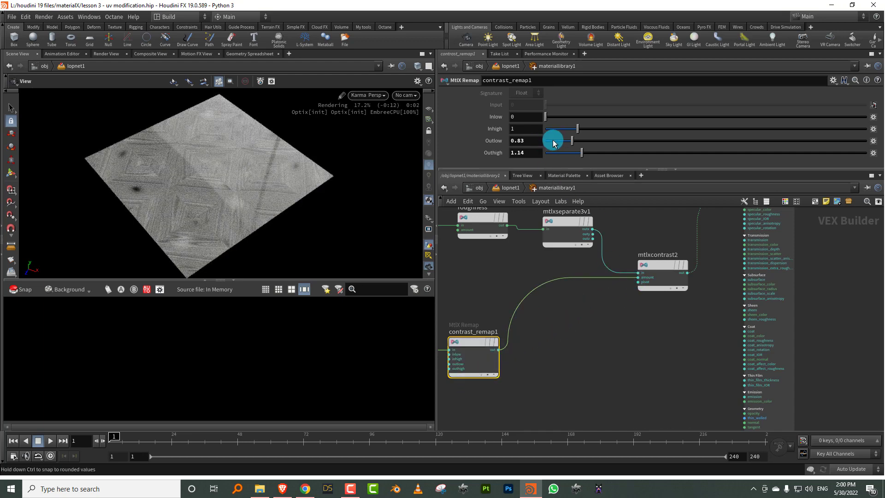
# Set Outlow to 0.27 and Outhigh to 9.05 on contrast_remap1, and set the contrast node's Pivot to 0.39.
pyautogui.click(836, 153)
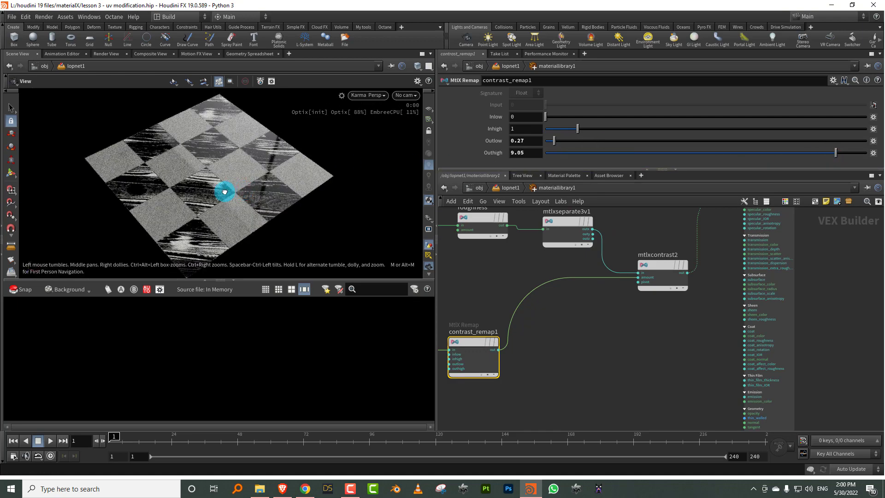
pyautogui.moveTo(238, 190); pyautogui.dragTo(251, 194)
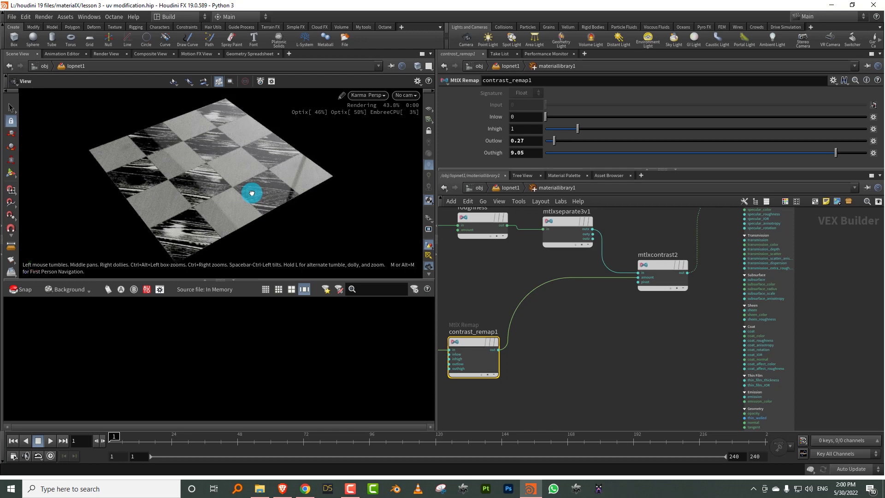
pyautogui.click(664, 271)
pyautogui.moveTo(559, 135)
pyautogui.mouseDown()
pyautogui.moveTo(574, 133)
pyautogui.moveTo(553, 133)
pyautogui.moveTo(562, 146)
pyautogui.mouseUp()
# Reposition the mtlxhsvadjust2 node above the gap between the roughness and Separate Vector 3 nodes.
pyautogui.moveTo(674, 216); pyautogui.dragTo(684, 323, button='middle')
pyautogui.scroll(-3, 604, 309)
pyautogui.moveTo(516, 266); pyautogui.dragTo(579, 268)
pyautogui.moveTo(590, 302); pyautogui.dragTo(633, 271, button='middle')
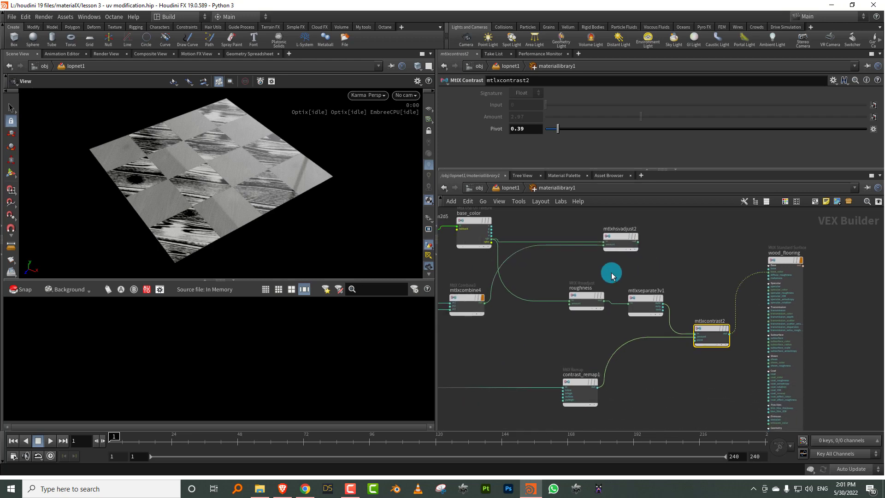
# Wire the mtlxhsvadjust2 output into wood_flooring's base_color in place of the contrast node.
pyautogui.moveTo(557, 274); pyautogui.dragTo(661, 290, button='middle')
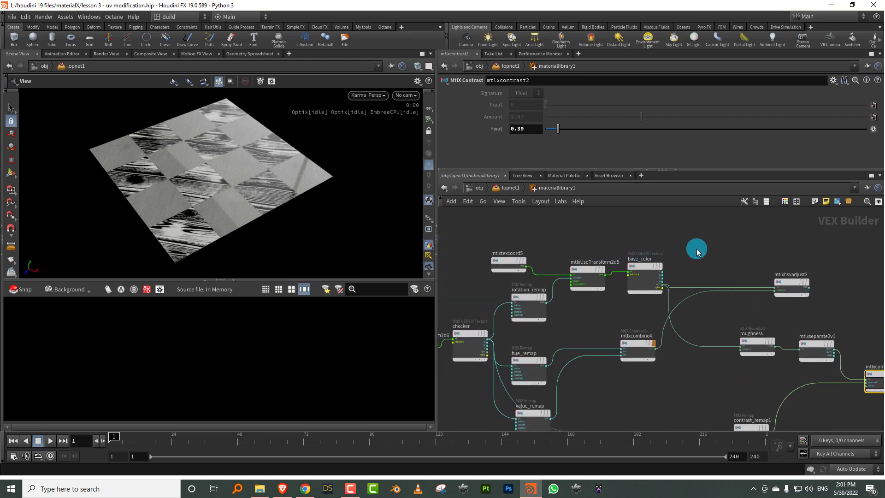
pyautogui.moveTo(700, 250); pyautogui.dragTo(623, 247, button='middle')
pyautogui.scroll(-3, 615, 251)
pyautogui.moveTo(748, 280); pyautogui.dragTo(629, 246, button='middle')
pyautogui.scroll(4, 640, 247)
pyautogui.scroll(1, 641, 247)
pyautogui.moveTo(625, 277); pyautogui.dragTo(589, 290, button='middle')
pyautogui.click(532, 254)
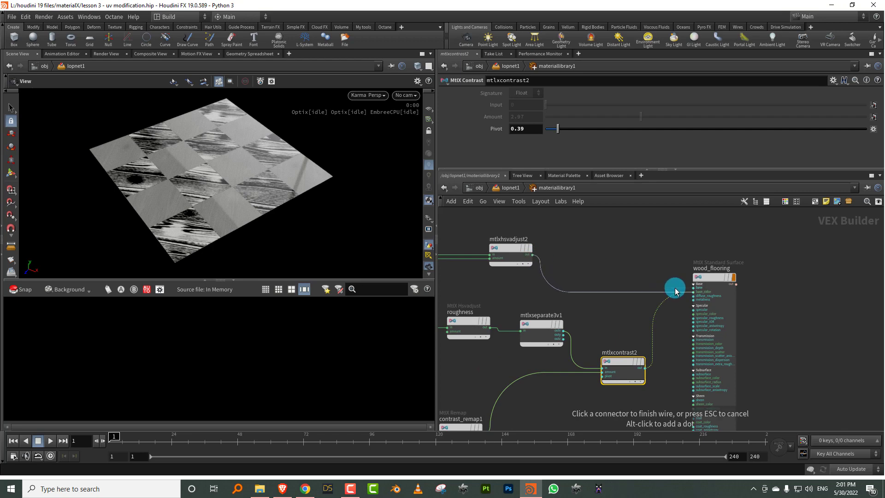
pyautogui.click(678, 291)
pyautogui.moveTo(678, 308); pyautogui.dragTo(567, 280, button='middle')
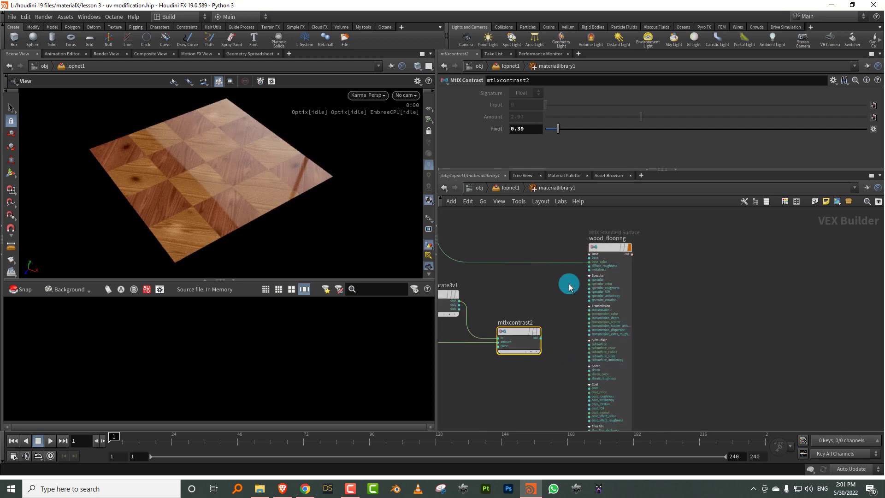
# Wire the mtlxcontrast2 output into wood_flooring's specular_roughness and inspect the rendered reflections on the floor.
pyautogui.scroll(1, 567, 308)
pyautogui.click(597, 282)
pyautogui.click(543, 344)
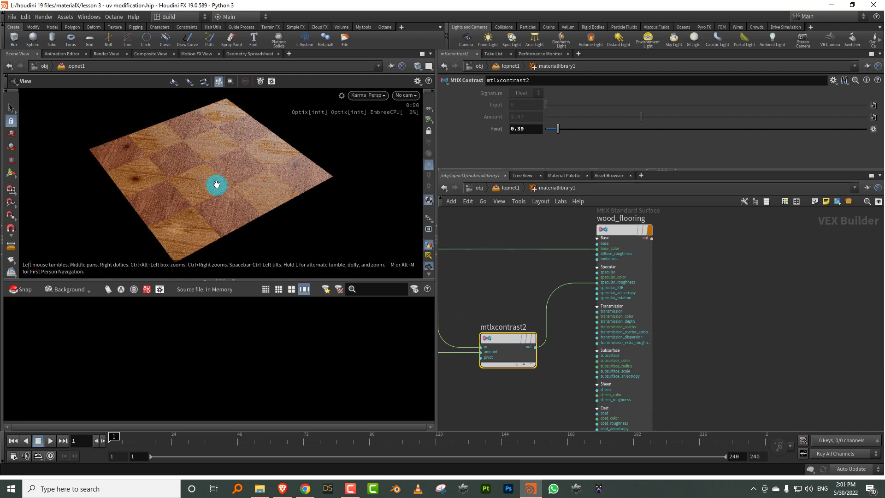
pyautogui.moveTo(223, 186)
pyautogui.mouseDown()
pyautogui.moveTo(203, 174)
pyautogui.moveTo(192, 182)
pyautogui.moveTo(228, 177)
pyautogui.mouseUp()
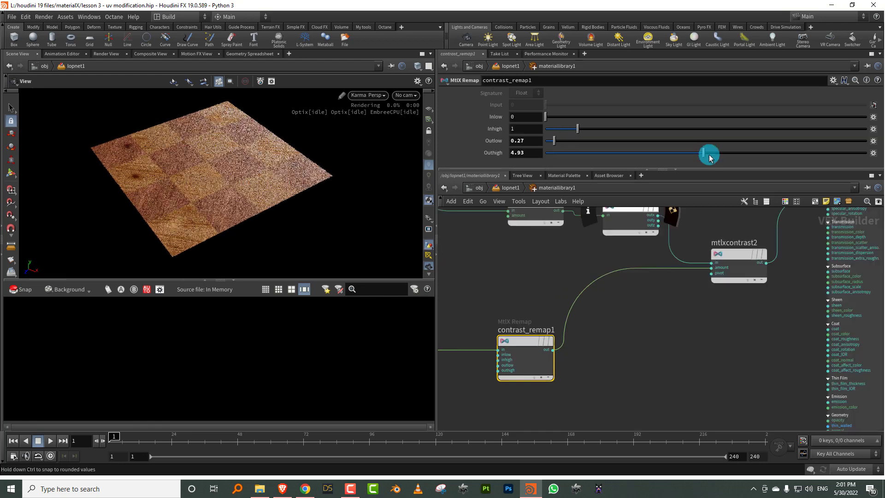
# Set contrast_remap1's Outhigh to 4.93 and Outlow to 0.82, and set mtlxcontrast2's Pivot to 0.33.
pyautogui.moveTo(707, 154); pyautogui.dragTo(703, 153)
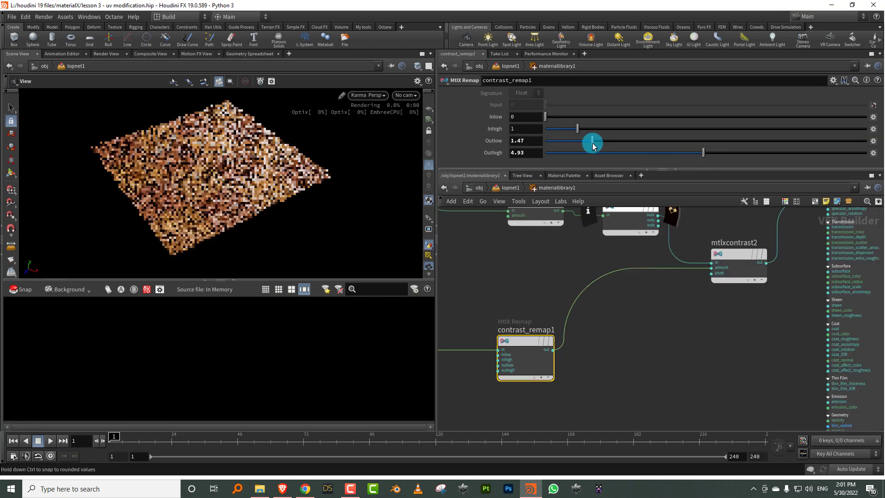
pyautogui.click(729, 271)
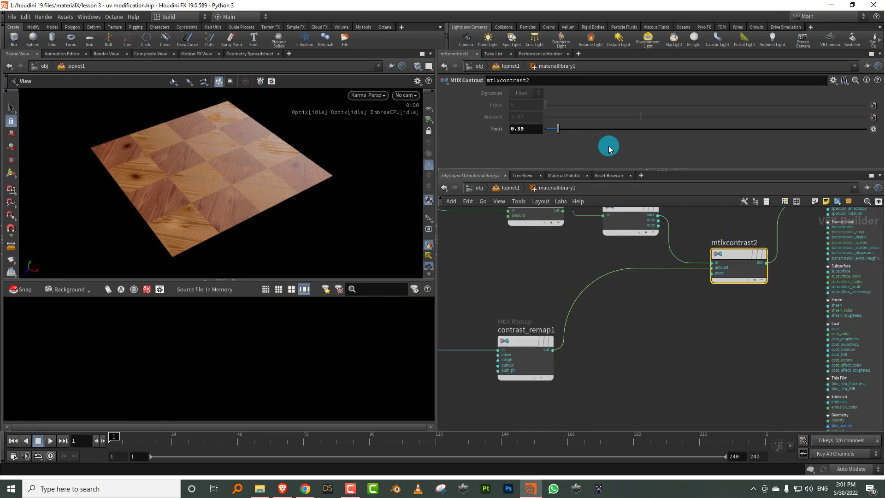
pyautogui.moveTo(553, 128)
pyautogui.mouseDown()
pyautogui.moveTo(568, 129)
pyautogui.moveTo(556, 129)
pyautogui.mouseUp()
pyautogui.moveTo(241, 162)
pyautogui.mouseDown()
pyautogui.moveTo(233, 178)
pyautogui.moveTo(253, 171)
pyautogui.mouseUp()
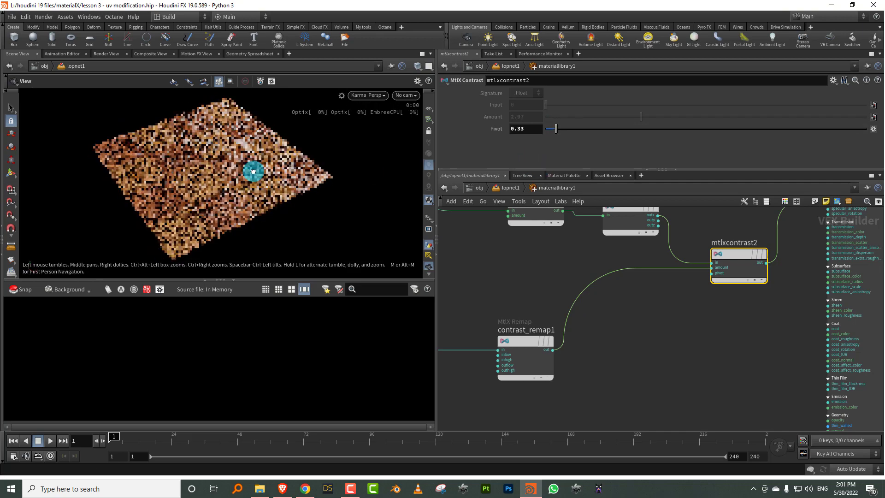
# Switch the viewport from Karma to the standard non-Karma display.
pyautogui.click(362, 95)
pyautogui.click(498, 253)
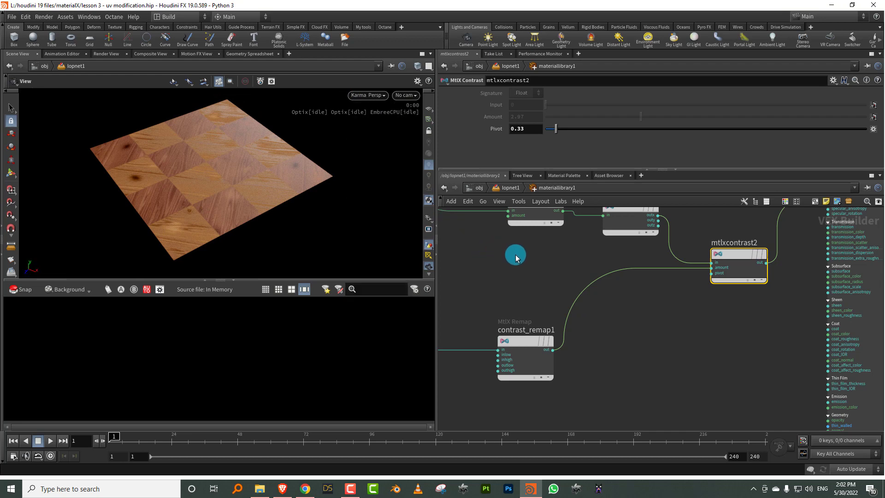
pyautogui.moveTo(623, 210); pyautogui.dragTo(577, 332, button='middle')
pyautogui.scroll(-3, 616, 287)
pyautogui.moveTo(506, 246); pyautogui.dragTo(597, 246, button='middle')
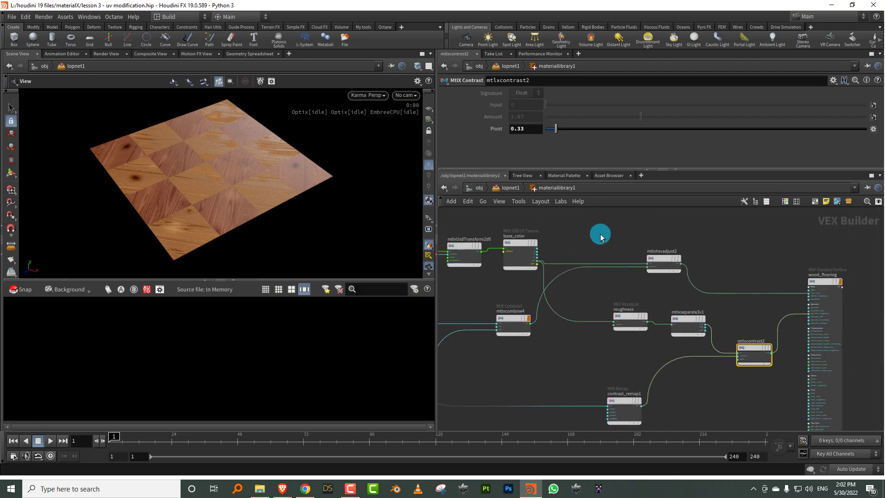
pyautogui.scroll(-2, 596, 236)
pyautogui.moveTo(505, 246); pyautogui.dragTo(569, 272, button='middle')
pyautogui.click(376, 95)
pyautogui.click(378, 129)
# Duplicate the texture coordinate, USD Transform 2D and base_color texture nodes and place the copies below contrast_remap1.
pyautogui.moveTo(484, 218); pyautogui.dragTo(585, 255)
pyautogui.hotkey('ctrl', 'c')
pyautogui.hotkey('ctrl', 'v')
pyautogui.moveTo(628, 302); pyautogui.dragTo(606, 383)
pyautogui.scroll(3, 580, 317)
pyautogui.scroll(-3, 578, 314)
pyautogui.moveTo(538, 241); pyautogui.dragTo(575, 353, button='middle')
pyautogui.moveTo(543, 320); pyautogui.dragTo(527, 284, button='middle')
pyautogui.moveTo(628, 402); pyautogui.dragTo(557, 317, button='middle')
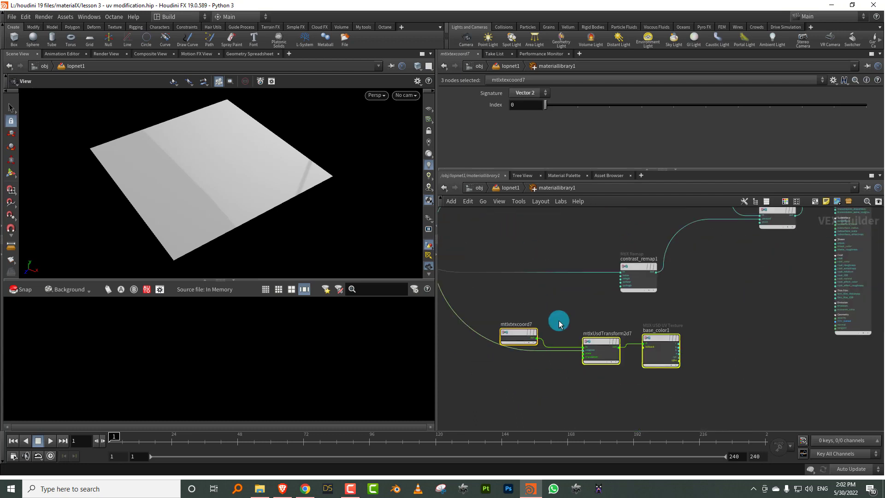
# Move the copied texture coordinate node up and rename the copied base_color texture node roughness1.
pyautogui.moveTo(525, 325); pyautogui.dragTo(542, 305)
pyautogui.click(561, 316)
pyautogui.doubleClick(678, 318)
pyautogui.moveTo(685, 318); pyautogui.dragTo(613, 303)
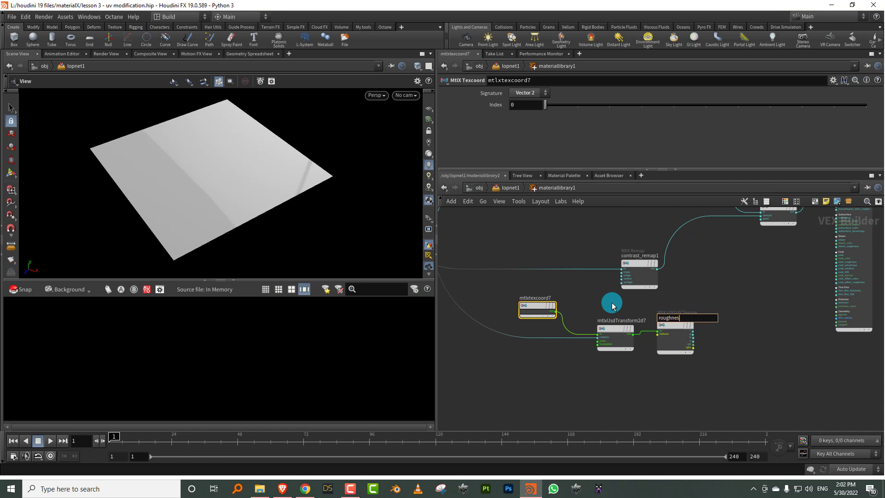
# Load wood_Roughness.png as the image file of the roughness1 texture node.
pyautogui.click(684, 327)
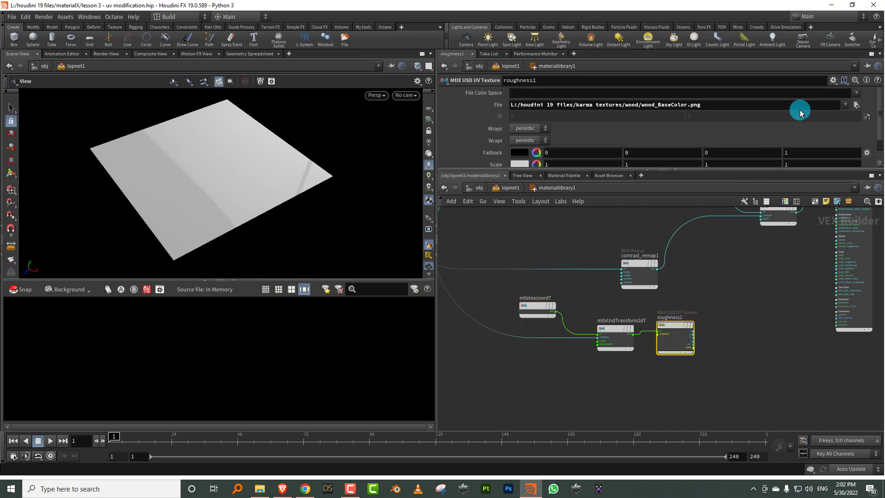
pyautogui.click(857, 106)
pyautogui.click(682, 97)
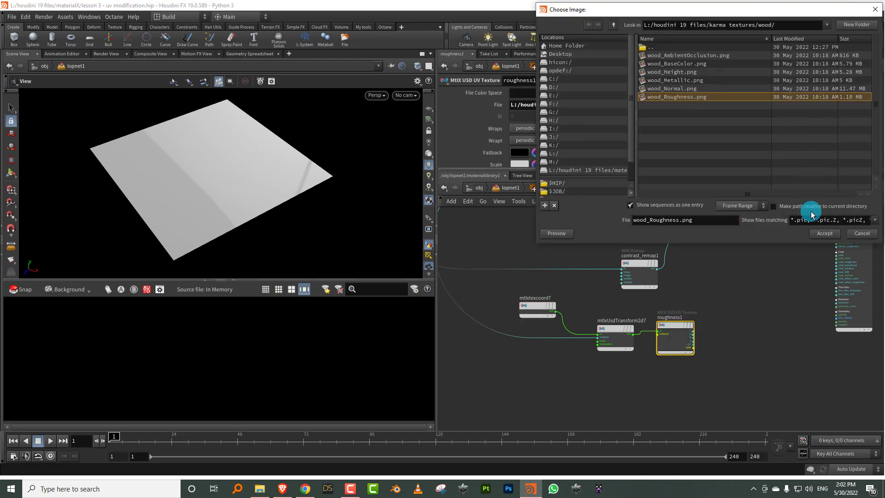
pyautogui.click(823, 235)
# Delete the old roughness and Separate Vector 3 nodes that feed mtlxcontrast2.
pyautogui.moveTo(707, 295); pyautogui.dragTo(664, 384, button='middle')
pyautogui.scroll(-2, 612, 306)
pyautogui.moveTo(587, 306); pyautogui.dragTo(664, 277)
pyautogui.press('Delete')
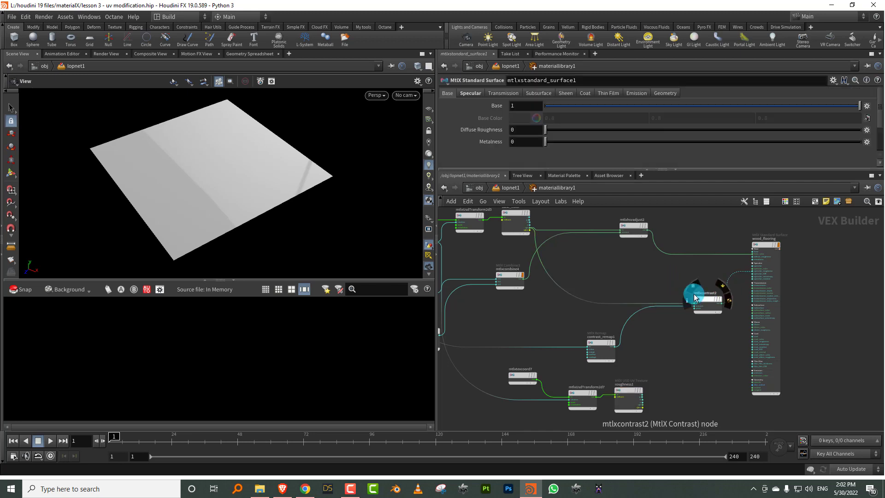
# Wire the r output of the roughness1 texture into mtlxcontrast2's in input.
pyautogui.moveTo(503, 358); pyautogui.dragTo(636, 393)
pyautogui.click(646, 350)
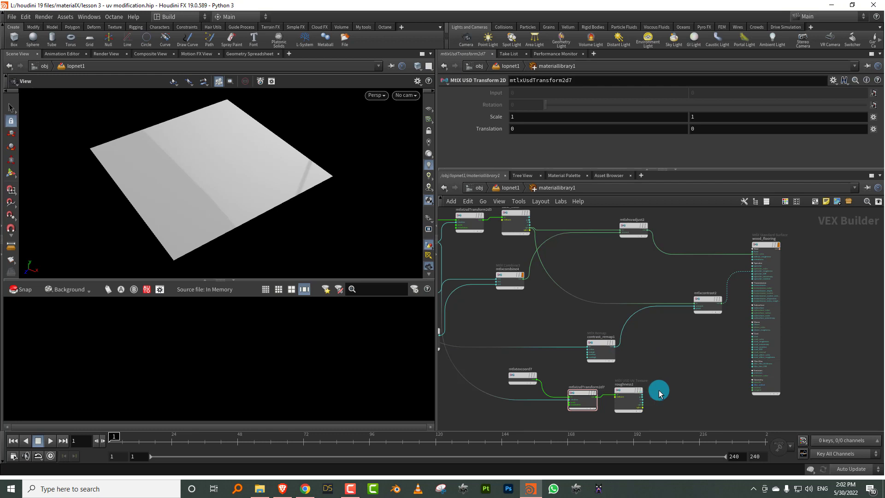
pyautogui.scroll(2, 671, 376)
pyautogui.click(636, 401)
pyautogui.moveTo(696, 277); pyautogui.dragTo(669, 321, button='middle')
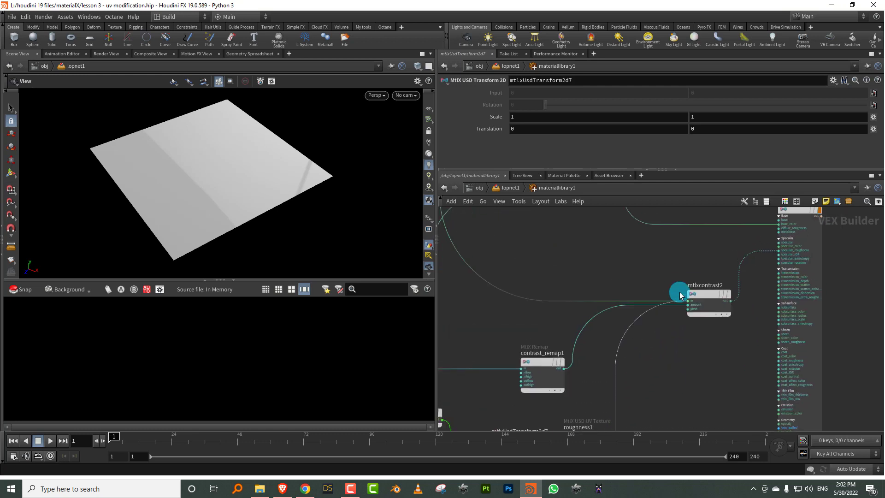
pyautogui.click(676, 296)
pyautogui.scroll(-2, 678, 327)
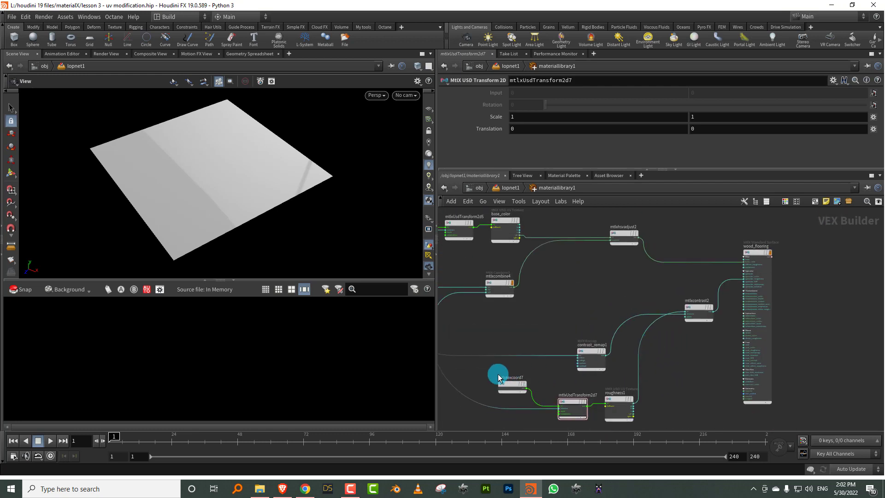
# Rearrange the network so the roughness1 texture chain sits above the contrast_remap1 node.
pyautogui.moveTo(499, 420); pyautogui.dragTo(605, 312)
pyautogui.moveTo(590, 350); pyautogui.dragTo(610, 393)
pyautogui.moveTo(479, 352); pyautogui.dragTo(594, 337)
pyautogui.moveTo(708, 299); pyautogui.dragTo(609, 331, button='middle')
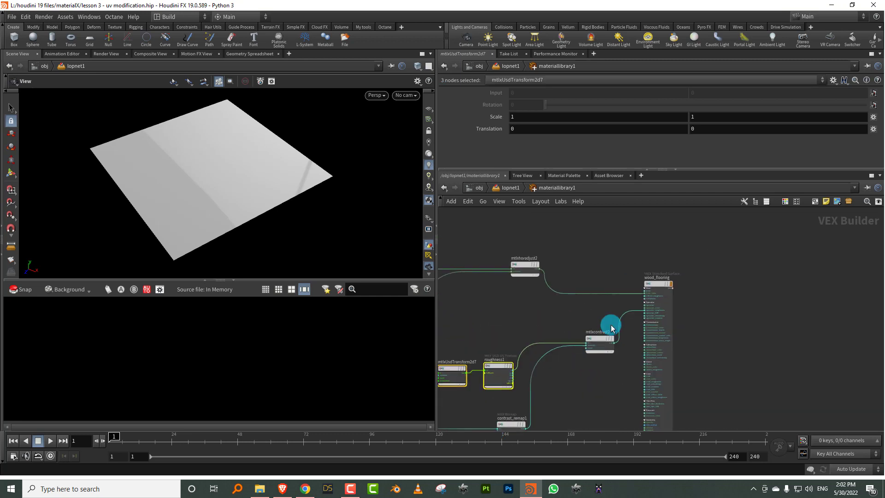
# Wire mtlxcontrast2 into wood_flooring's base_color in place of mtlxhsvadjust2 and switch the viewport to Karma to preview it.
pyautogui.scroll(3, 610, 334)
pyautogui.press('y')
pyautogui.moveTo(626, 258)
pyautogui.mouseDown()
pyautogui.moveTo(632, 355)
pyautogui.moveTo(617, 364)
pyautogui.moveTo(644, 289)
pyautogui.mouseUp()
pyautogui.click(645, 288)
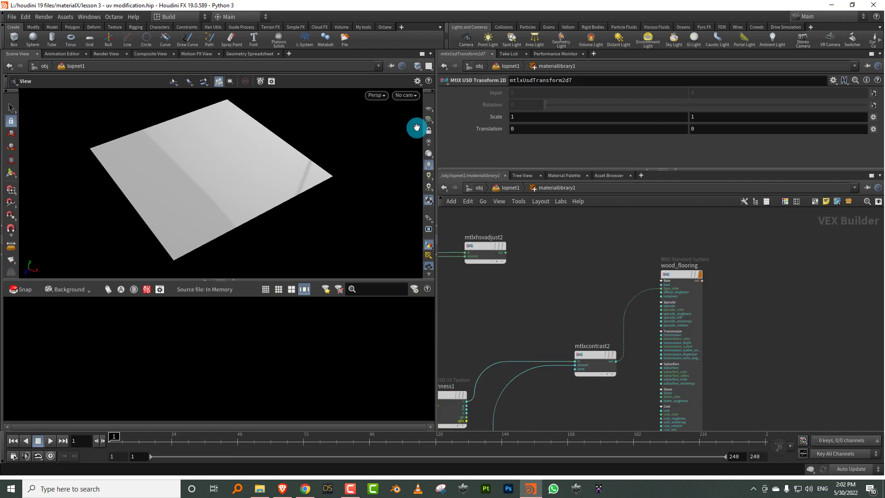
pyautogui.click(376, 95)
pyautogui.click(379, 138)
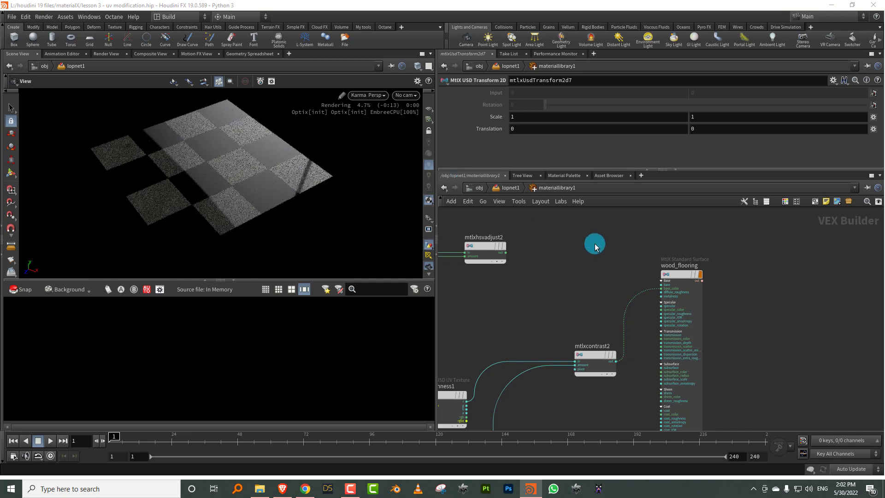
# Set mtlxcontrast2's Pivot to 0.01 and inspect the contrast pattern on the floor.
pyautogui.moveTo(568, 327); pyautogui.dragTo(594, 268, button='middle')
pyautogui.click(625, 308)
pyautogui.click(526, 128)
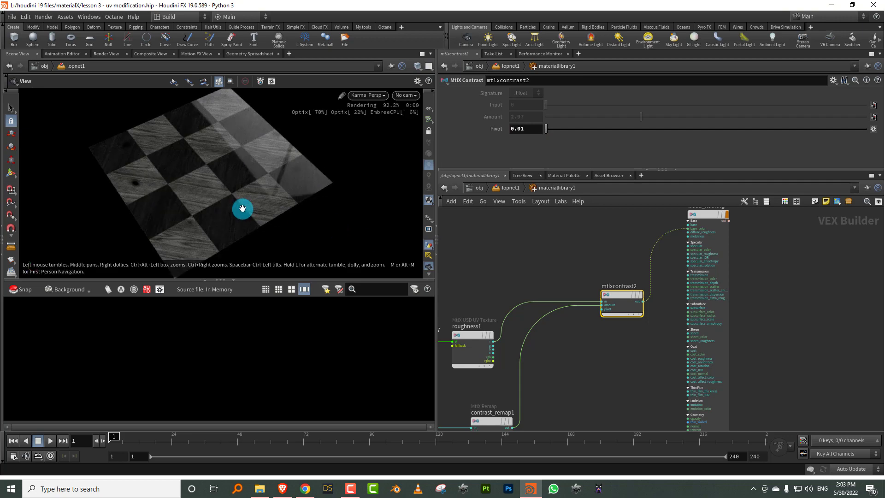
pyautogui.moveTo(407, 229); pyautogui.dragTo(239, 195)
pyautogui.moveTo(580, 322); pyautogui.dragTo(648, 312, button='middle')
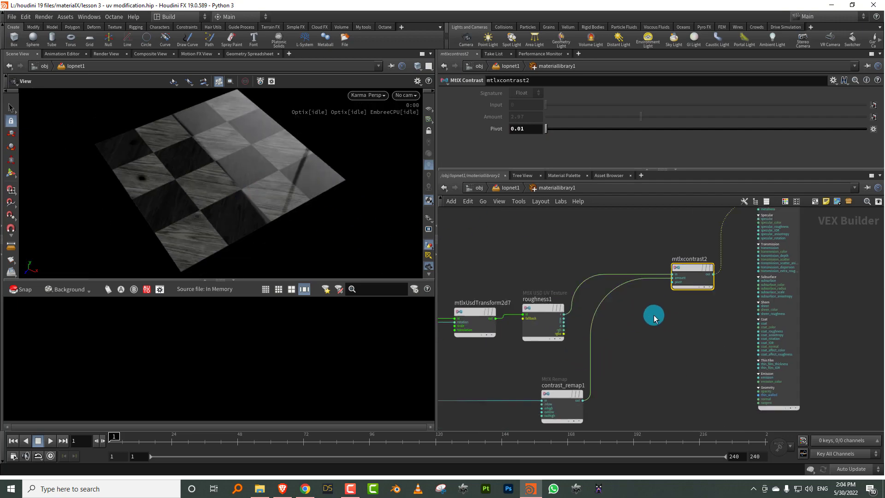
# Set contrast_remap1's Outhigh to 9.91 and Outlow to 1.08, checking the tile contrast in the render.
pyautogui.click(571, 316)
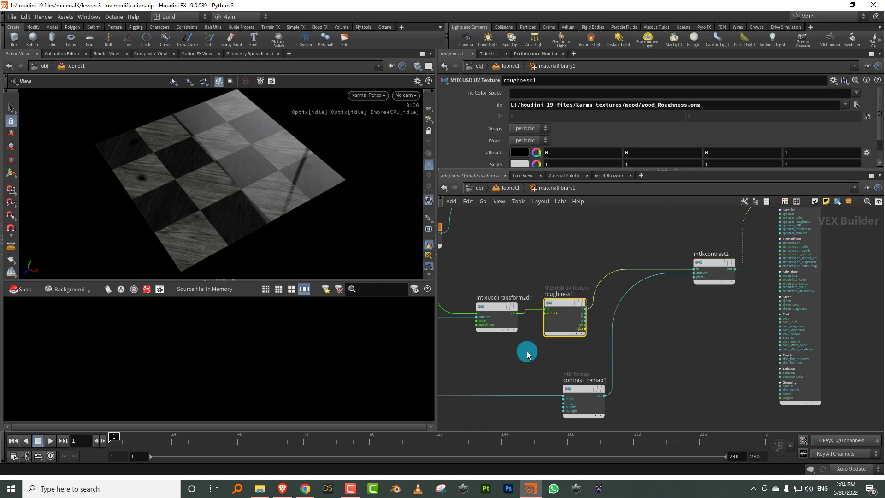
pyautogui.click(567, 392)
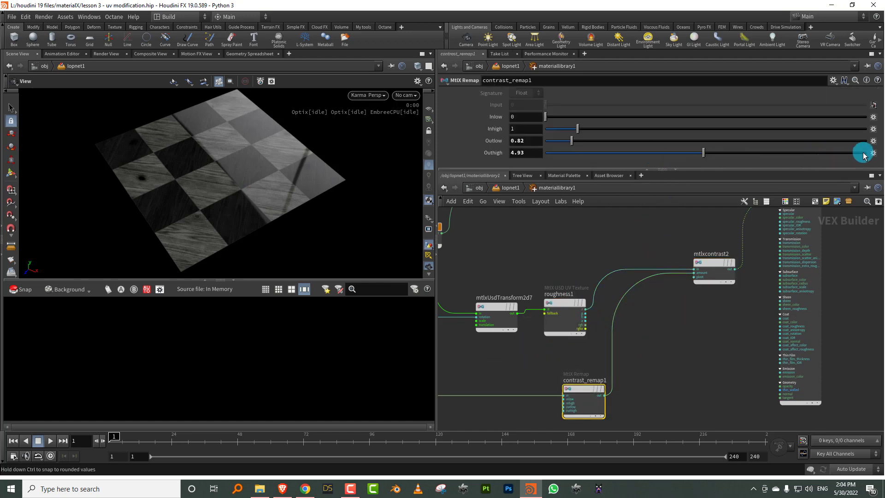
pyautogui.click(863, 154)
pyautogui.click(675, 141)
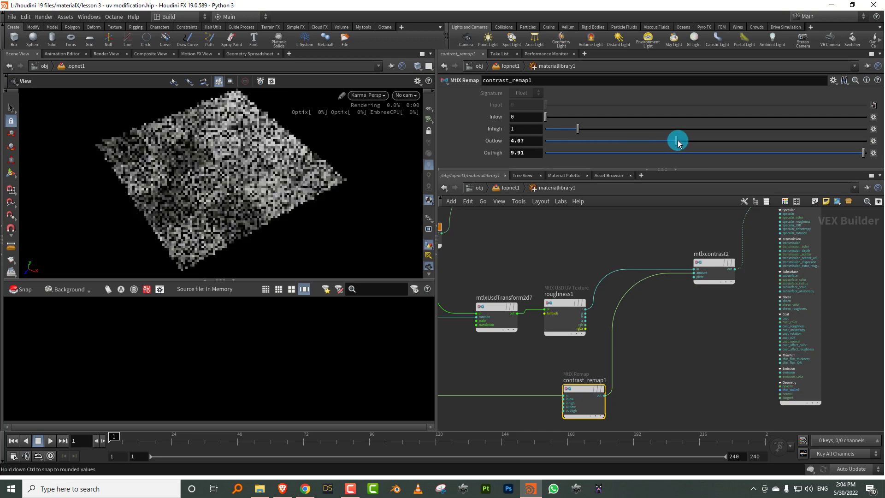
pyautogui.click(609, 142)
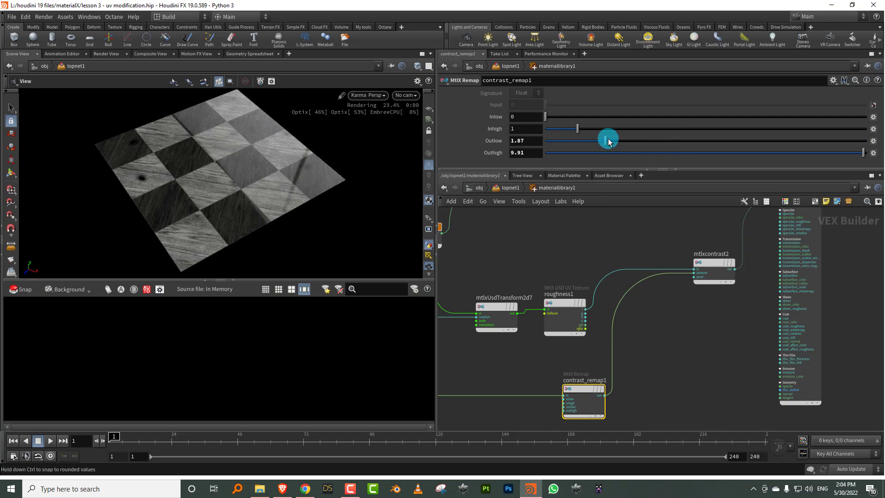
pyautogui.click(580, 141)
pyautogui.moveTo(185, 157); pyautogui.dragTo(223, 147)
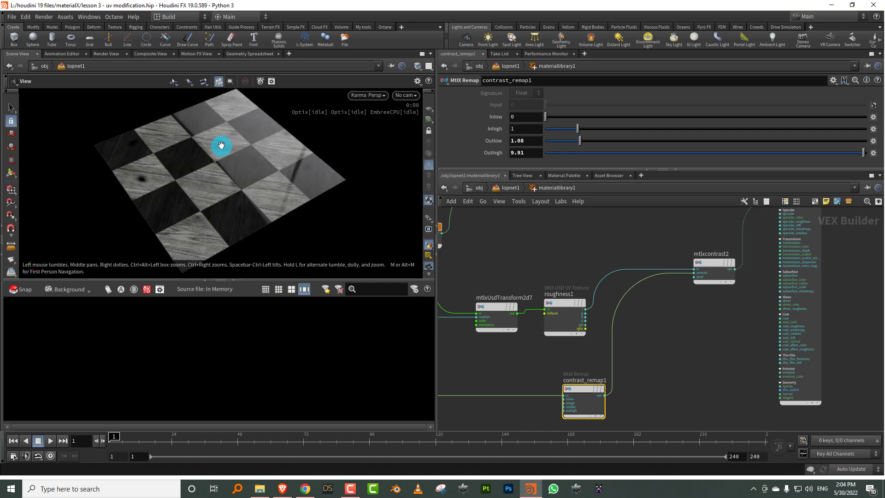
# Invert the tile contrast by setting contrast_remap1's Outlow to 9.87 and Outhigh to 1.08.
pyautogui.click(862, 141)
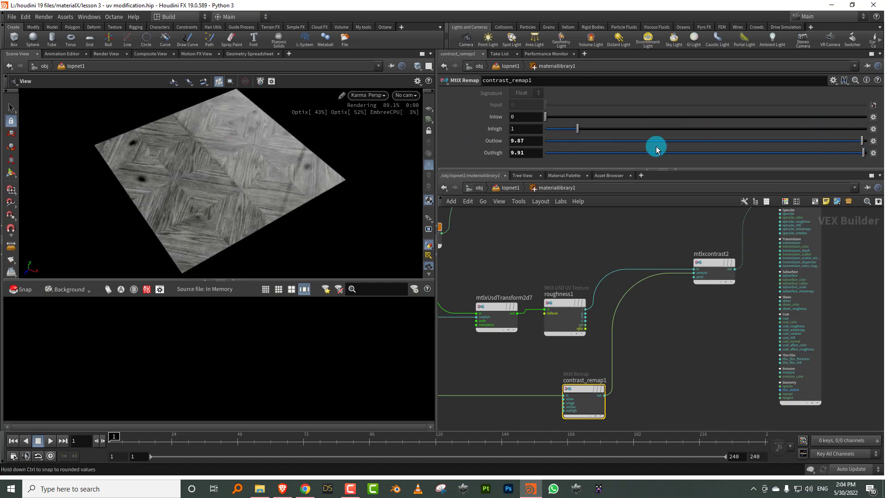
pyautogui.click(572, 153)
pyautogui.click(580, 157)
# Disconnect mtlxcontrast2 from wood_flooring's base_color and wire the mtlxhsvadjust2 output there instead.
pyautogui.moveTo(682, 317); pyautogui.dragTo(589, 413, button='middle')
pyautogui.moveTo(675, 300); pyautogui.dragTo(607, 296)
pyautogui.click(535, 261)
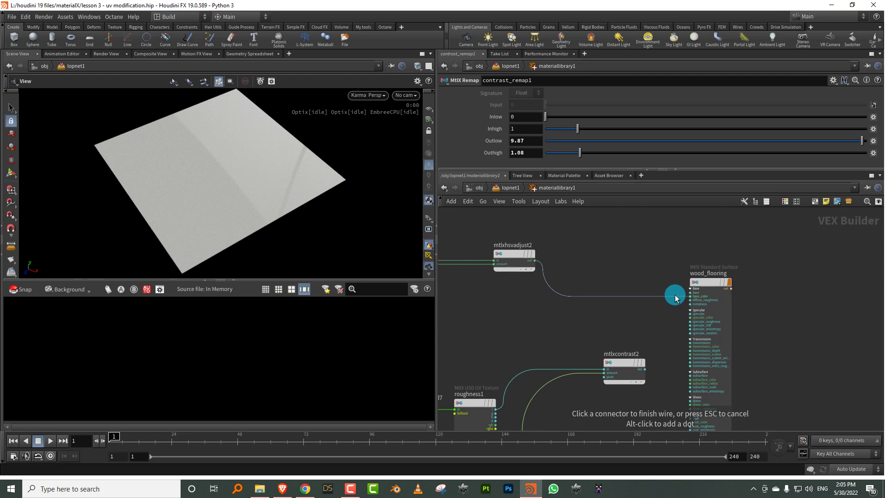
pyautogui.click(674, 295)
# Reconnect mtlxcontrast2 to wood_flooring's specular_roughness and inspect the floor's reflections up close.
pyautogui.moveTo(668, 332); pyautogui.dragTo(601, 304, button='middle')
pyautogui.scroll(2, 595, 327)
pyautogui.click(590, 345)
pyautogui.click(624, 309)
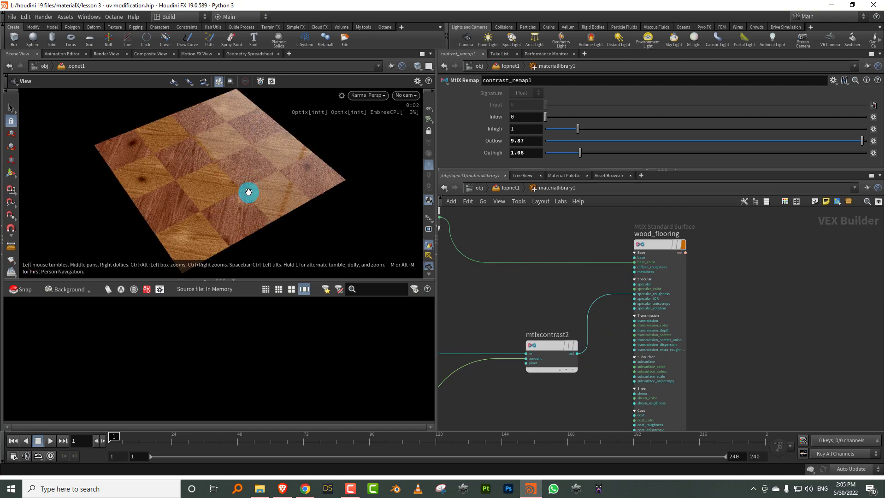
pyautogui.moveTo(250, 195); pyautogui.dragTo(234, 176)
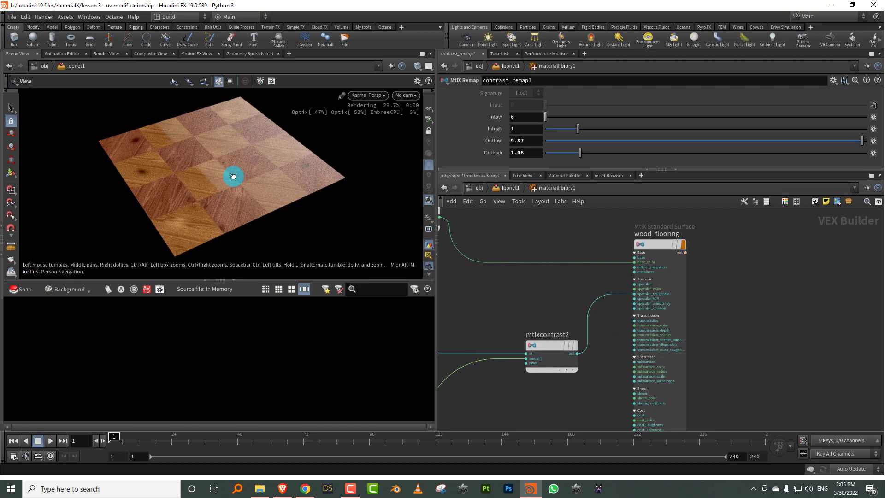
pyautogui.moveTo(207, 174); pyautogui.dragTo(253, 150, button='right')
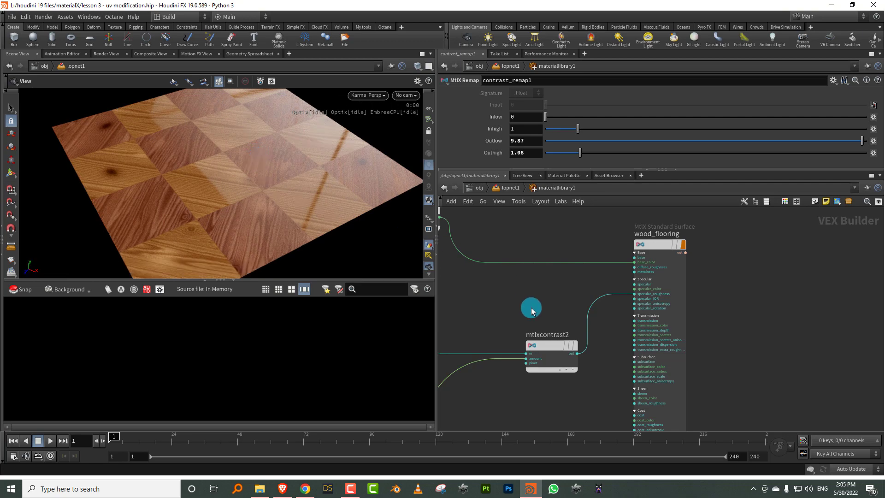
# Set Outhigh to 2.54 on the contrast_remap1 node.
pyautogui.click(546, 345)
pyautogui.moveTo(492, 328); pyautogui.dragTo(637, 234, button='middle')
pyautogui.moveTo(581, 321); pyautogui.dragTo(609, 247, button='middle')
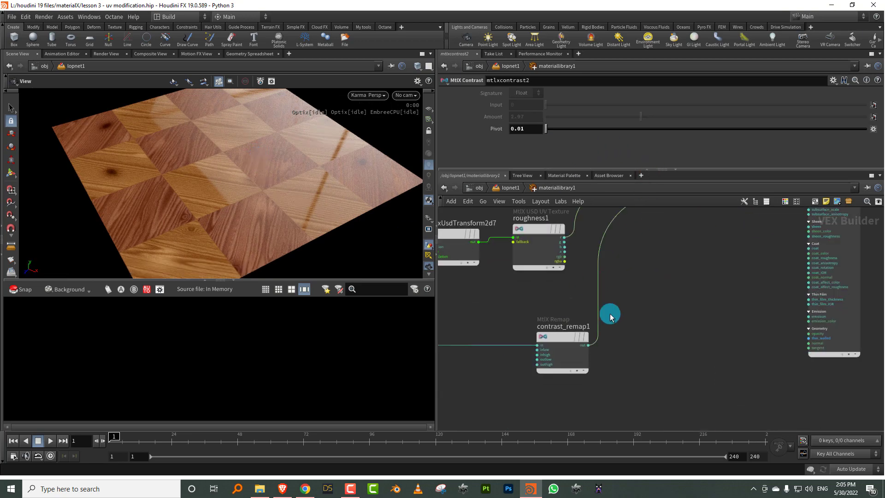
pyautogui.click(565, 339)
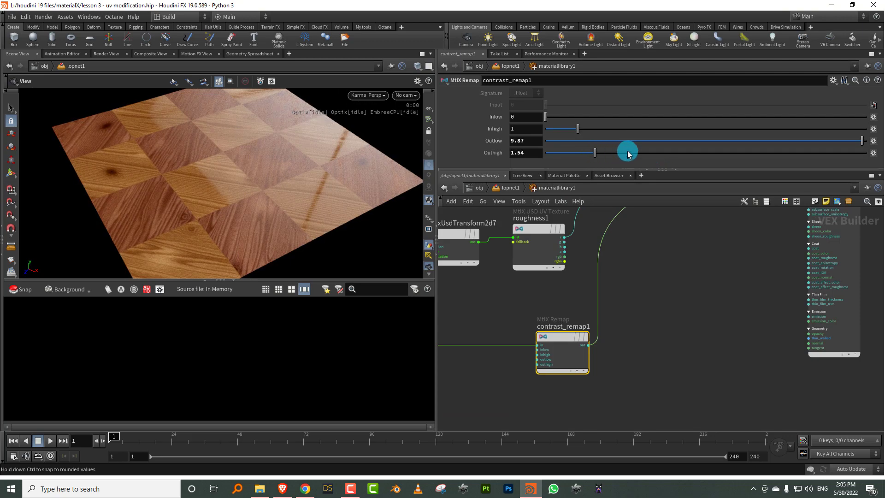
# Set wood_flooring's Index of Refraction to 1.768 and contrast_remap1's Outlow to 2.5.
pyautogui.click(849, 283)
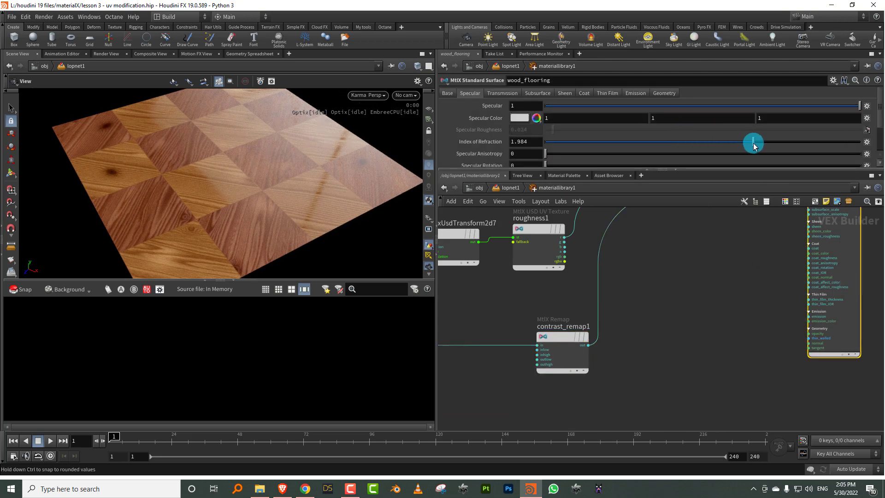
pyautogui.moveTo(754, 146); pyautogui.dragTo(748, 145)
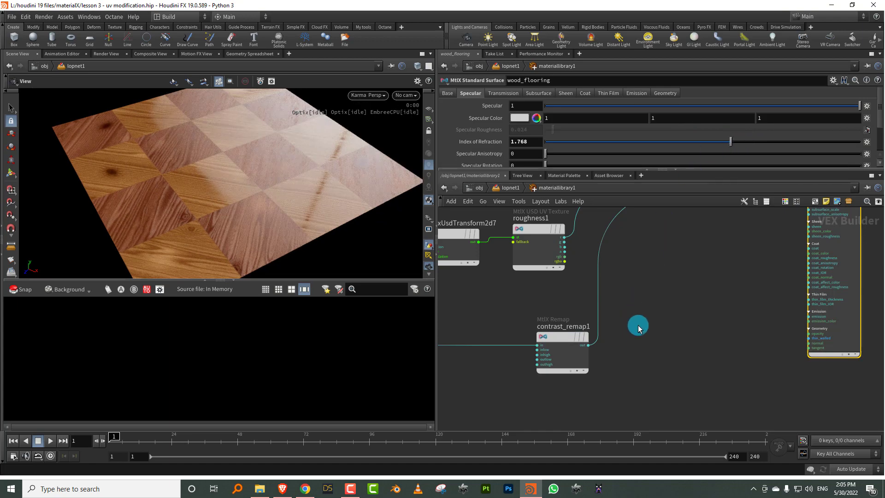
pyautogui.click(565, 339)
pyautogui.moveTo(720, 143); pyautogui.dragTo(625, 143)
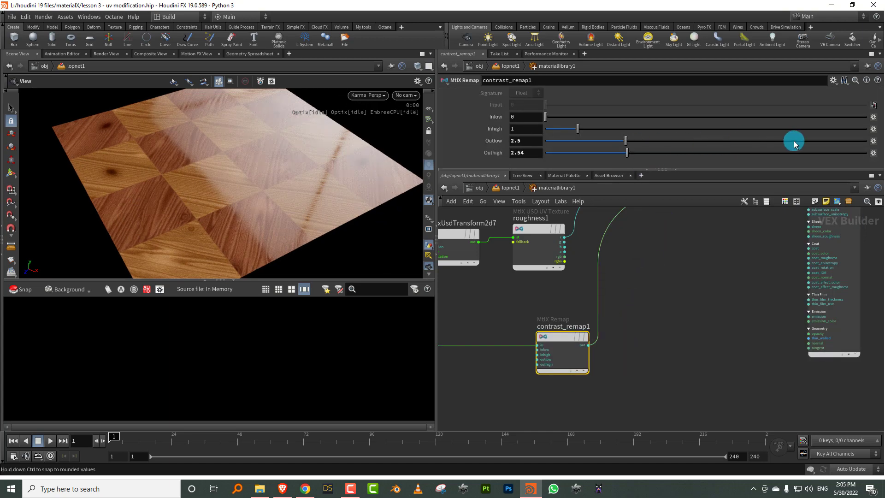
# Set contrast_remap1's Outlow to 20 and Outhigh to 2.43.
pyautogui.moveTo(854, 147); pyautogui.dragTo(876, 139)
pyautogui.doubleClick(524, 142)
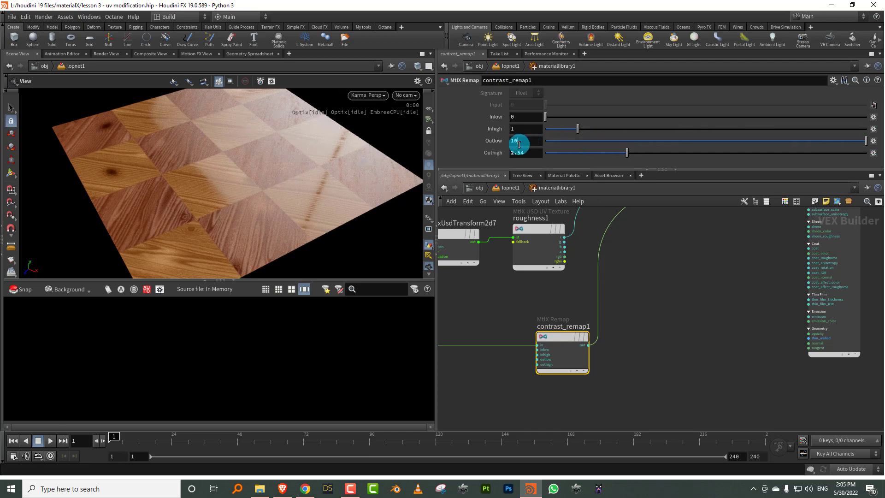
pyautogui.press('Return')
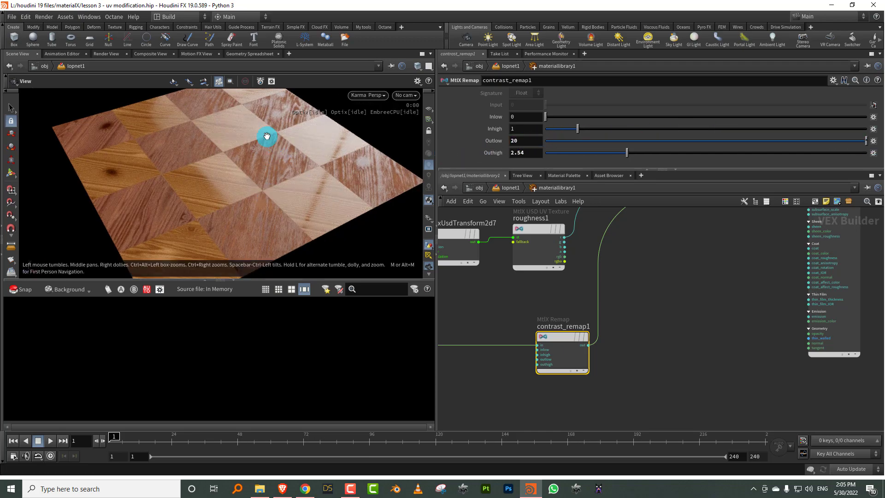
pyautogui.moveTo(283, 151)
pyautogui.mouseDown()
pyautogui.moveTo(276, 160)
pyautogui.moveTo(286, 148)
pyautogui.mouseUp()
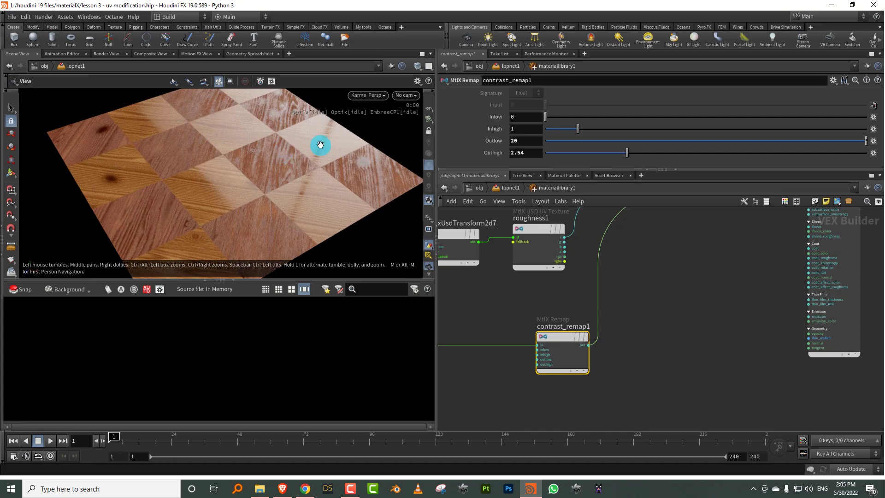
pyautogui.moveTo(623, 156); pyautogui.dragTo(623, 156)
# Switch the viewport out of Karma and display the uvproject2 sphere inside grid1's geometry network instead of the flat grid.
pyautogui.click(373, 95)
pyautogui.click(377, 127)
pyautogui.click(509, 189)
pyautogui.click(535, 289)
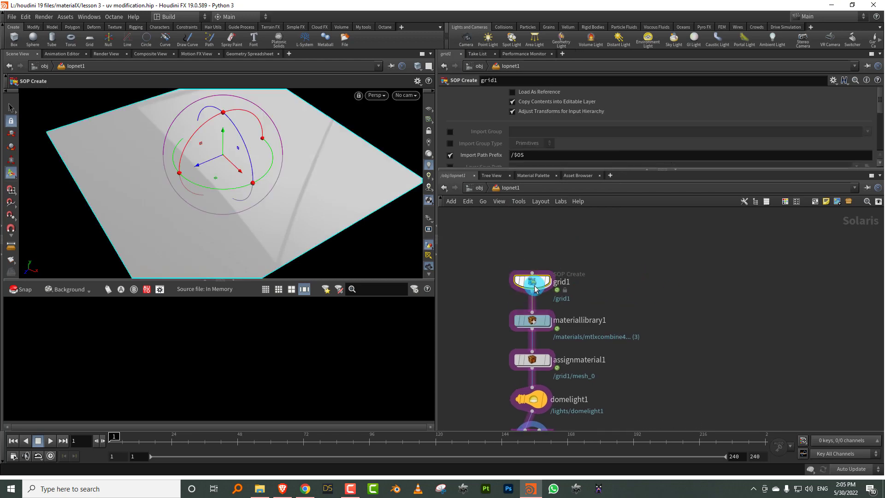
pyautogui.doubleClick(534, 289)
pyautogui.click(638, 293)
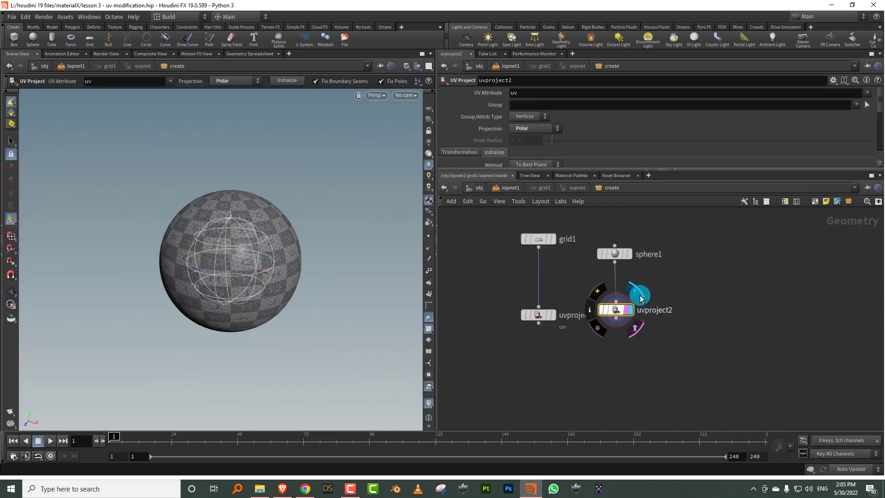
# Return to lopnet1 and switch the viewport renderer back to Karma.
pyautogui.click(507, 188)
pyautogui.click(498, 234)
pyautogui.click(376, 96)
pyautogui.click(375, 139)
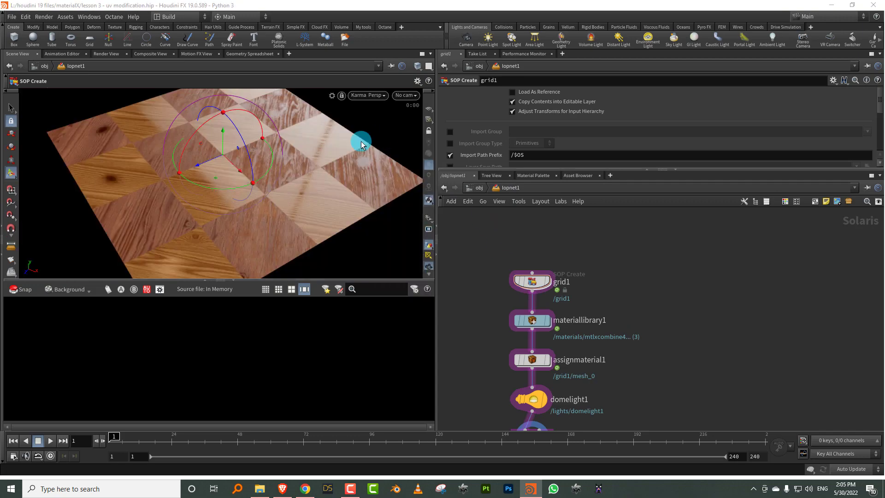
# Inspect the wood material's tiles and reflections on the rendered sphere from several angles and distances.
pyautogui.press('Escape')
pyautogui.moveTo(301, 154); pyautogui.dragTo(202, 203, button='right')
pyautogui.moveTo(255, 171); pyautogui.dragTo(280, 174)
pyautogui.moveTo(281, 174)
pyautogui.mouseDown(button='middle')
pyautogui.moveTo(298, 170)
pyautogui.moveTo(277, 173)
pyautogui.mouseUp(button='middle')
pyautogui.moveTo(277, 173); pyautogui.dragTo(302, 176)
pyautogui.moveTo(301, 175); pyautogui.dragTo(355, 157, button='right')
pyautogui.moveTo(267, 158); pyautogui.dragTo(330, 174, button='middle')
pyautogui.moveTo(330, 174); pyautogui.dragTo(308, 179)
pyautogui.moveTo(279, 179); pyautogui.dragTo(258, 180, button='right')
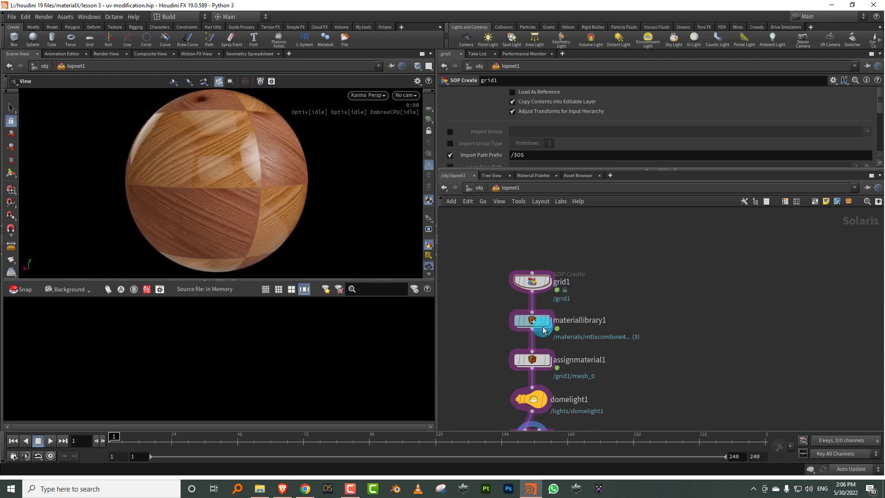
# Enter materiallibrary1, save the scene and enlarge the network area.
pyautogui.scroll(-5, 567, 271)
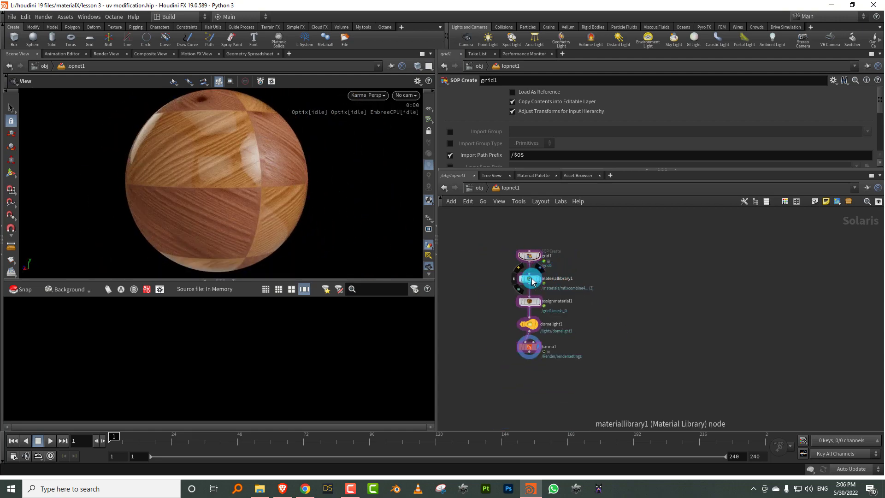
pyautogui.doubleClick(530, 280)
pyautogui.hotkey('ctrl', 's')
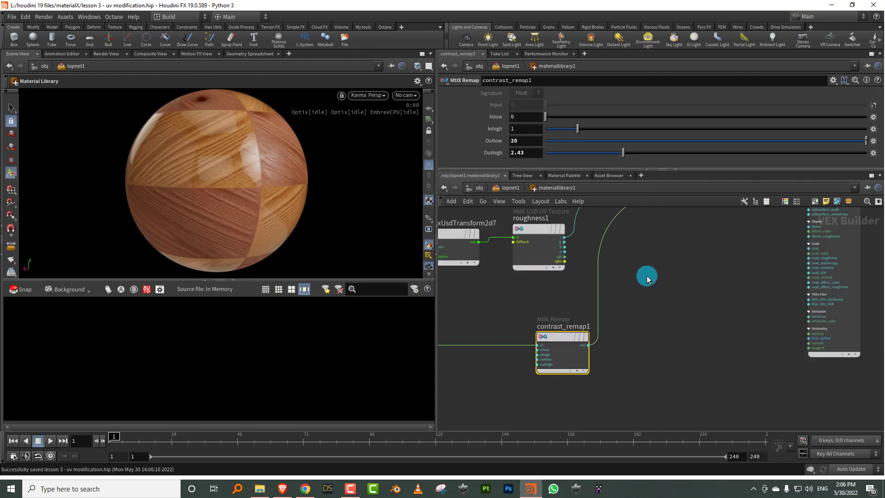
pyautogui.scroll(-5, 647, 278)
pyautogui.moveTo(575, 171); pyautogui.dragTo(574, 142)
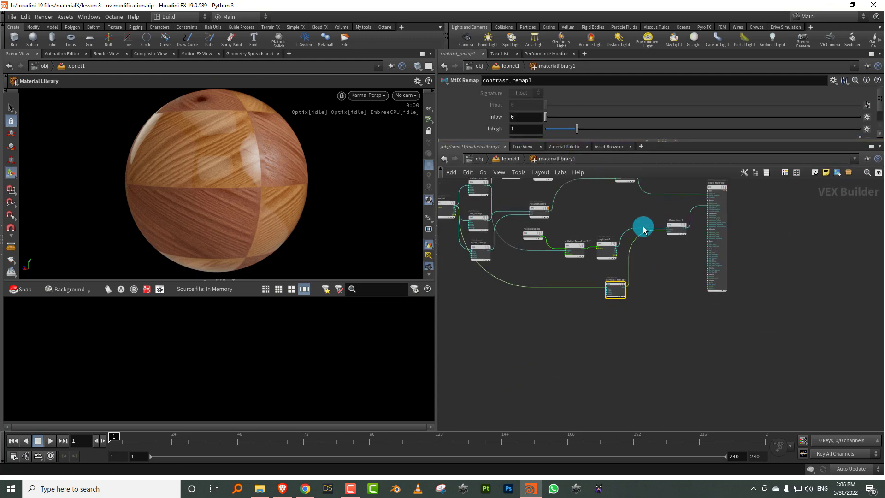
# Duplicate the mtlxtexcoord7, mtlxUsdTransform2d7 and roughness1 nodes below contrast_remap1.
pyautogui.scroll(5, 636, 259)
pyautogui.moveTo(550, 254); pyautogui.dragTo(587, 246, button='middle')
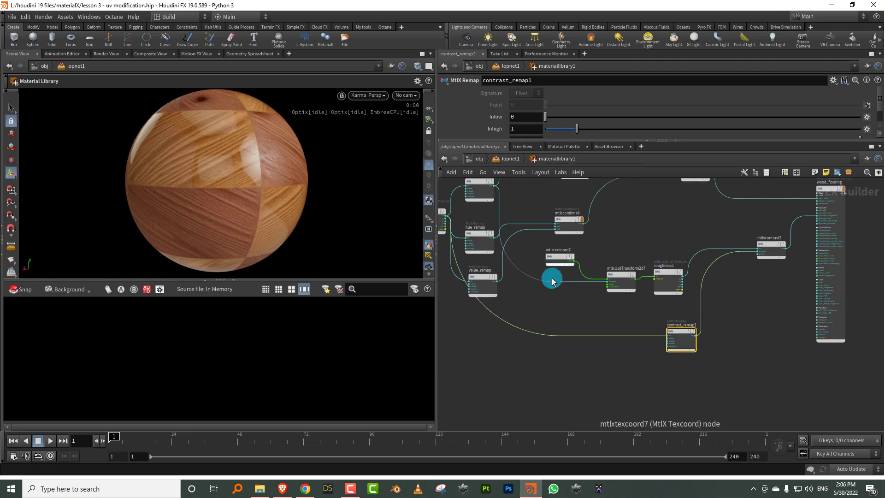
pyautogui.moveTo(526, 251); pyautogui.dragTo(683, 300)
pyautogui.moveTo(682, 242); pyautogui.dragTo(608, 235, button='middle')
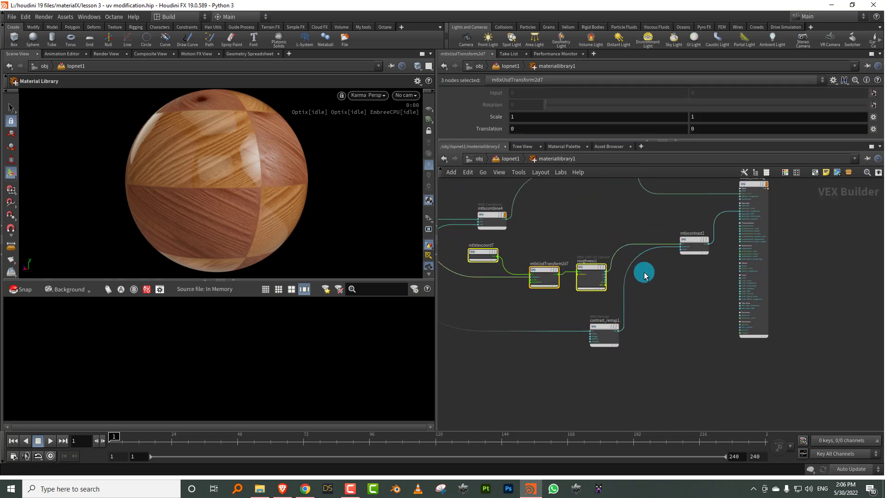
pyautogui.hotkey('ctrl', 'c')
pyautogui.hotkey('ctrl', 'v')
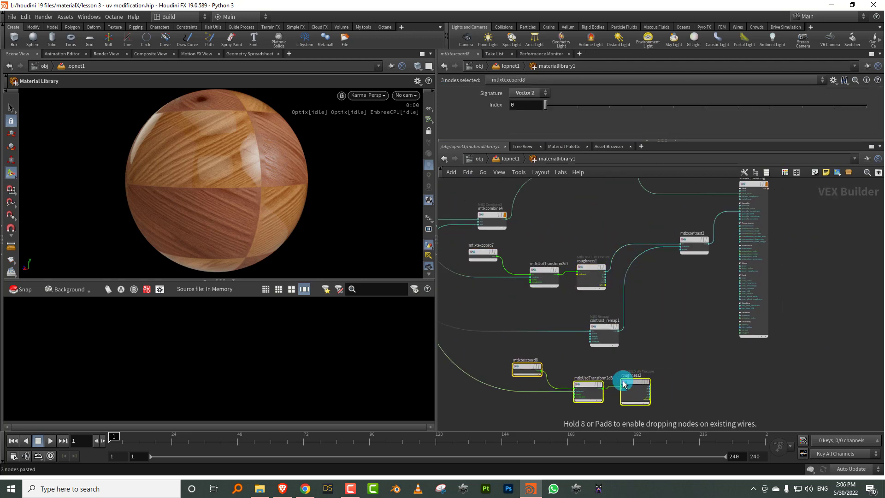
# Rename the duplicated roughness texture node as normal and load wood_Normal.png as its file.
pyautogui.scroll(2, 650, 350)
pyautogui.click(602, 373)
pyautogui.doubleClick(601, 372)
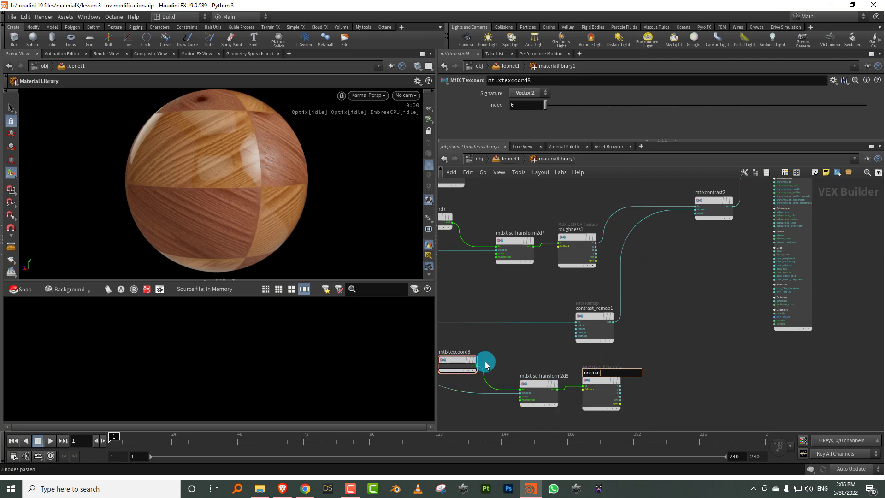
pyautogui.moveTo(659, 357); pyautogui.dragTo(582, 411)
pyautogui.click(855, 105)
pyautogui.click(700, 89)
pyautogui.click(825, 233)
# Add a MtlX Normalmap node beside the normal texture node.
pyautogui.moveTo(682, 299); pyautogui.dragTo(611, 318, button='middle')
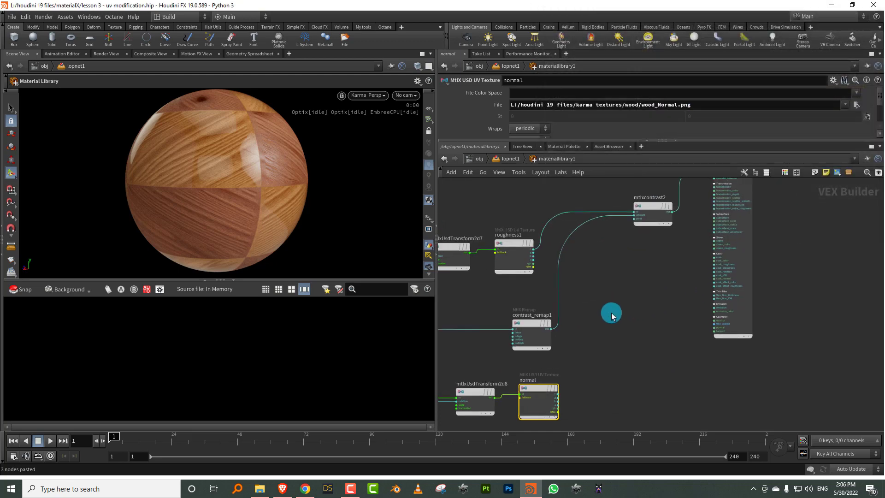
pyautogui.press('Tab')
pyautogui.write('norma')
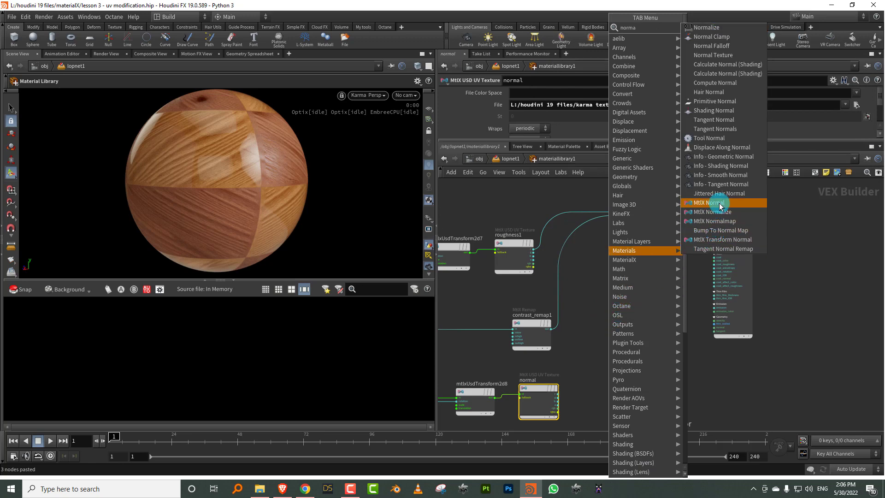
pyautogui.click(735, 221)
pyautogui.click(634, 376)
pyautogui.scroll(2, 560, 328)
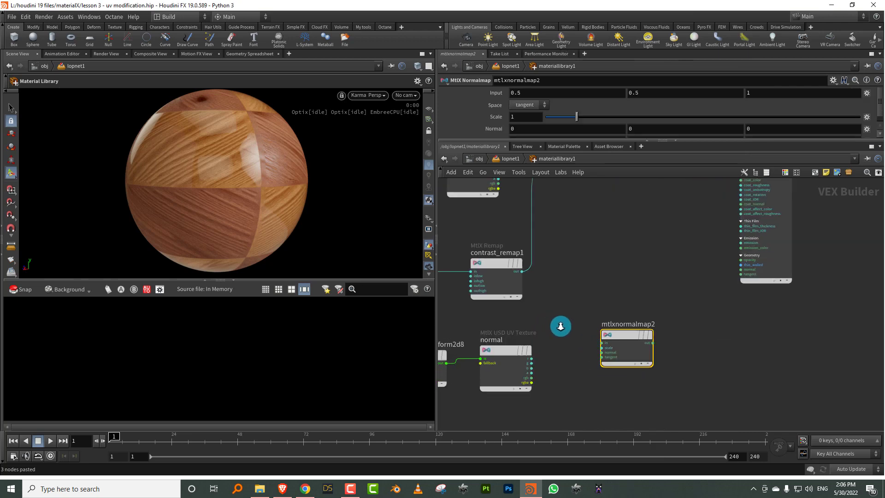
# Wire the normal texture's rgb output into mtlxnormalmap2's in, and its out into wood_flooring's normal input.
pyautogui.scroll(2, 534, 365)
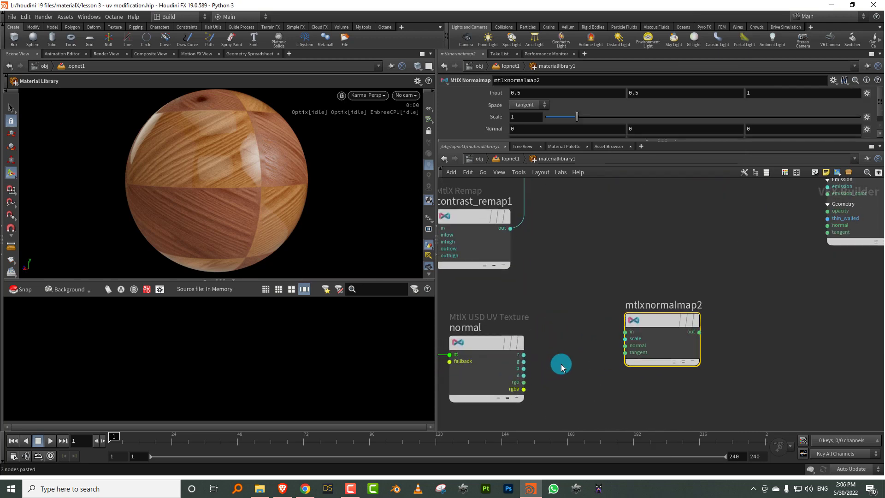
pyautogui.click(524, 382)
pyautogui.click(627, 331)
pyautogui.moveTo(682, 292); pyautogui.dragTo(530, 374, button='middle')
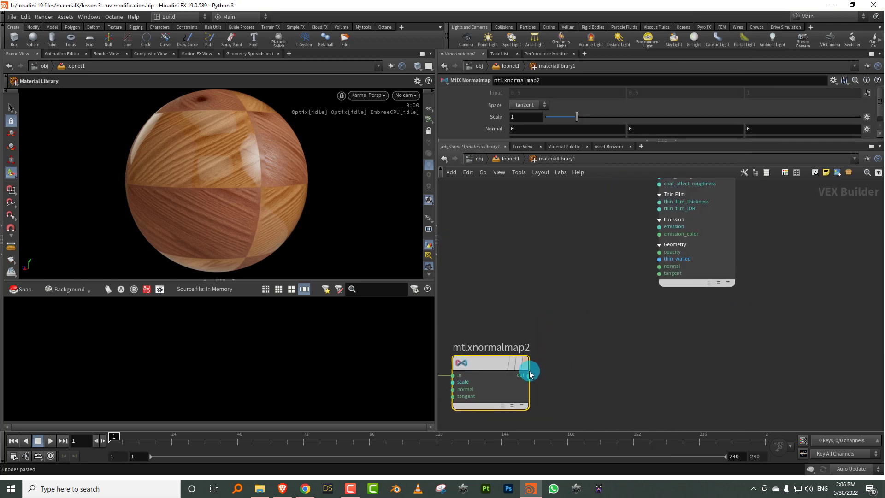
pyautogui.click(529, 374)
pyautogui.moveTo(621, 273); pyautogui.dragTo(607, 325, button='middle')
pyautogui.click(602, 324)
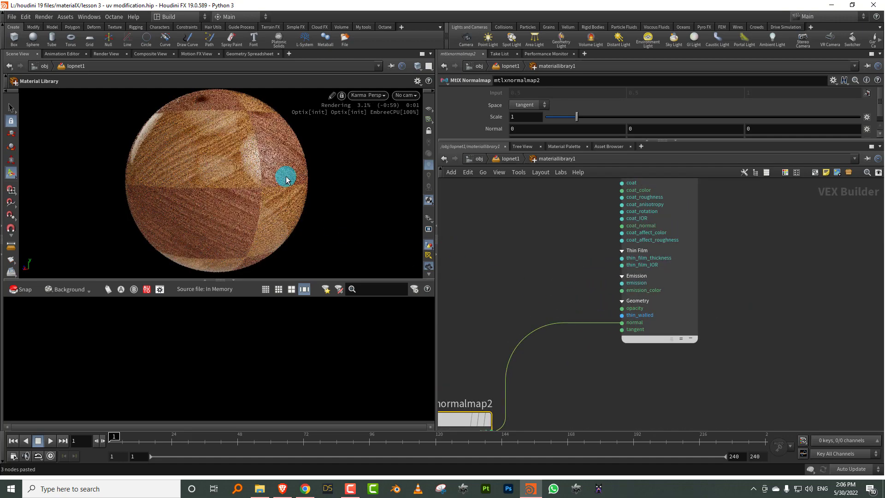
# Set mtlxnormalmap2's Scale to 6 and check the bump on the rendered sphere.
pyautogui.click(519, 117)
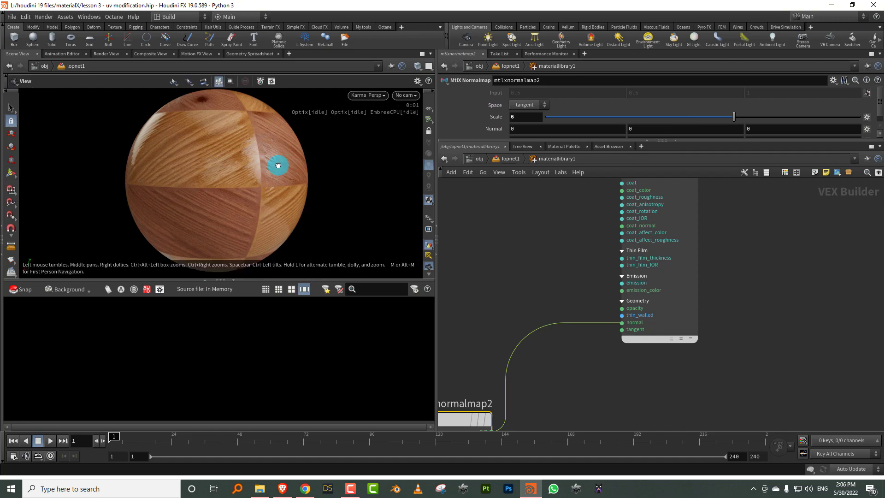
pyautogui.keyDown('alt'); pyautogui.moveTo(281, 166); pyautogui.dragTo(258, 168); pyautogui.keyUp('alt')
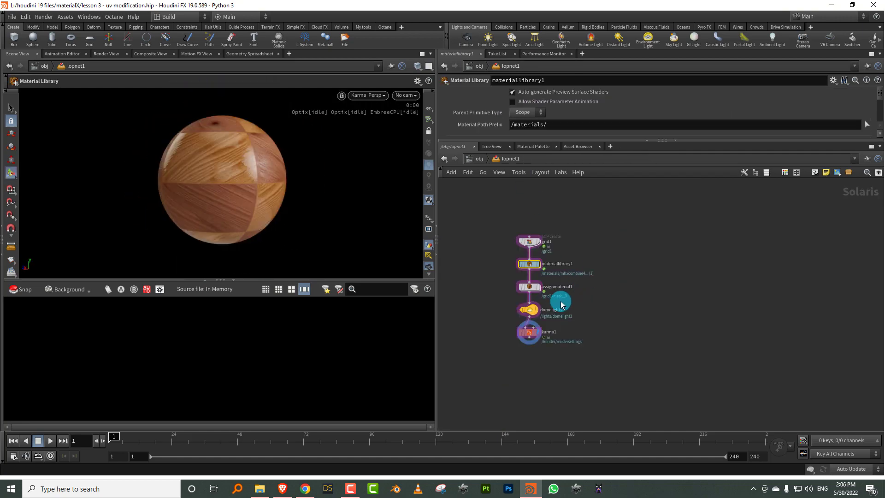
pyautogui.click(527, 305)
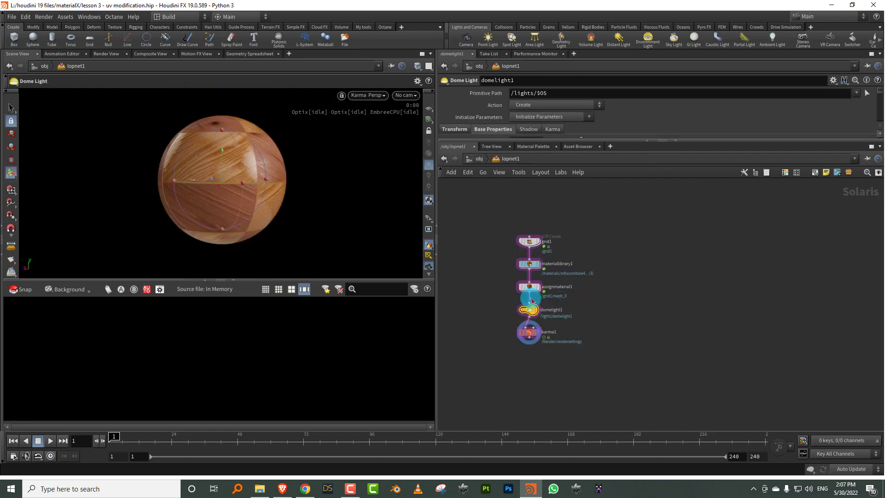
pyautogui.moveTo(226, 186); pyautogui.dragTo(223, 165)
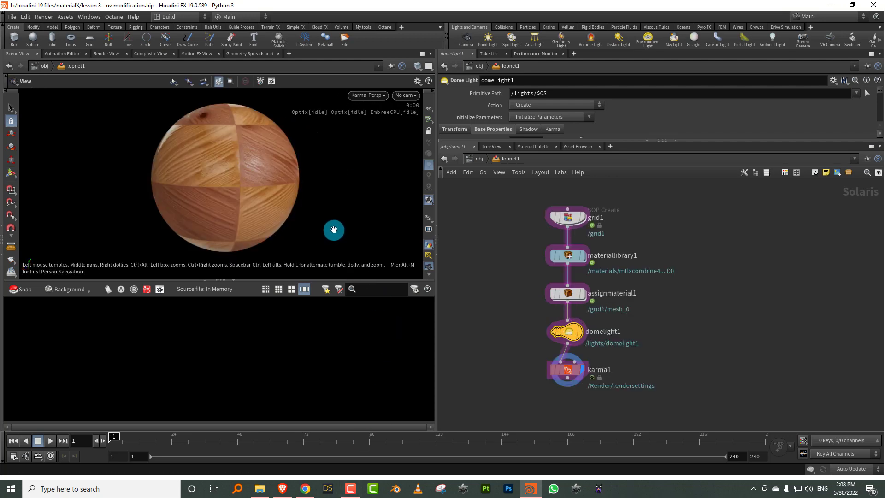
pyautogui.moveTo(278, 176); pyautogui.dragTo(306, 180, button='middle')
pyautogui.click(673, 241)
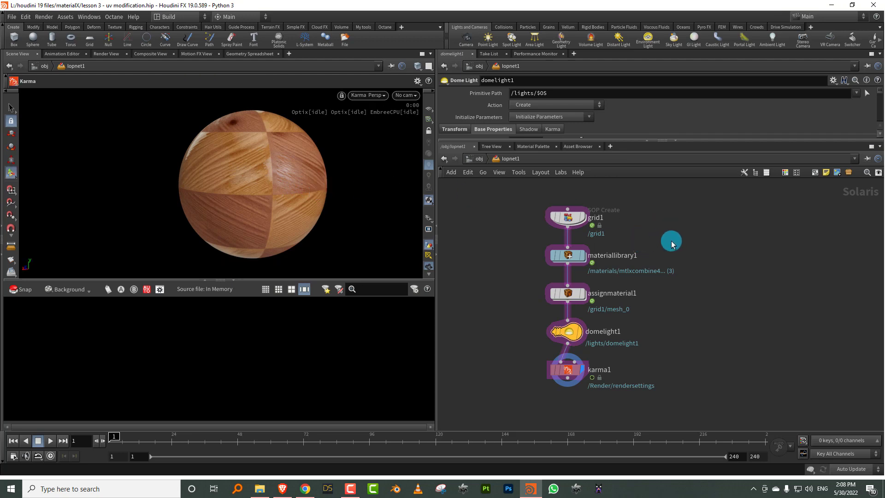
# In materiallibrary1, set rotation_remap's Outlow to 0 and Outhigh to 90.
pyautogui.click(570, 258)
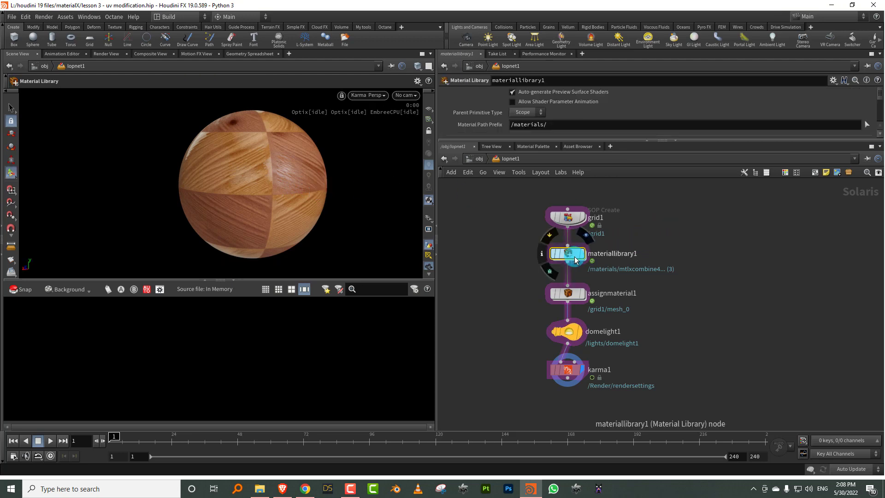
pyautogui.doubleClick(572, 258)
pyautogui.scroll(-6, 591, 312)
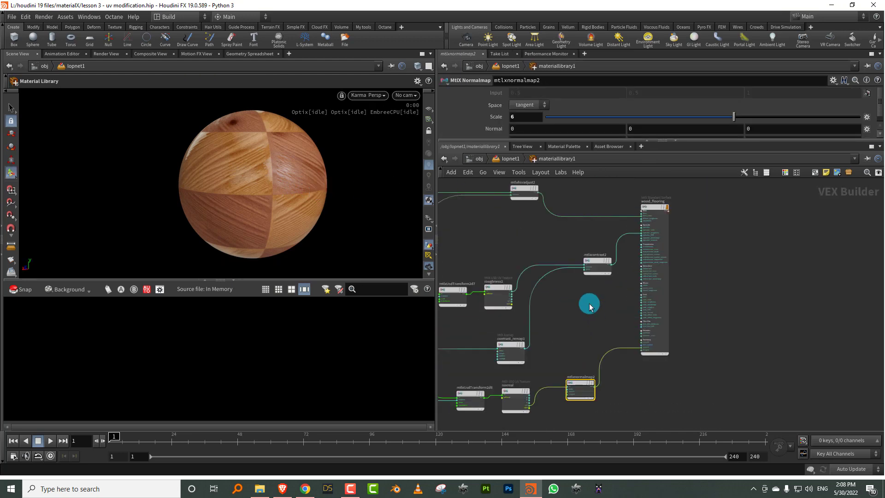
pyautogui.scroll(-3, 620, 243)
pyautogui.moveTo(610, 245); pyautogui.dragTo(615, 196, button='middle')
pyautogui.scroll(3, 546, 228)
pyautogui.scroll(4, 553, 228)
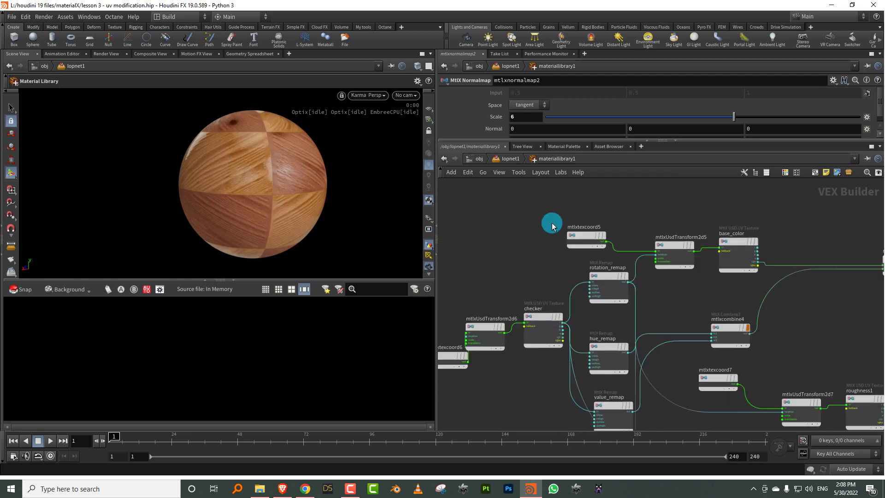
pyautogui.click(563, 263)
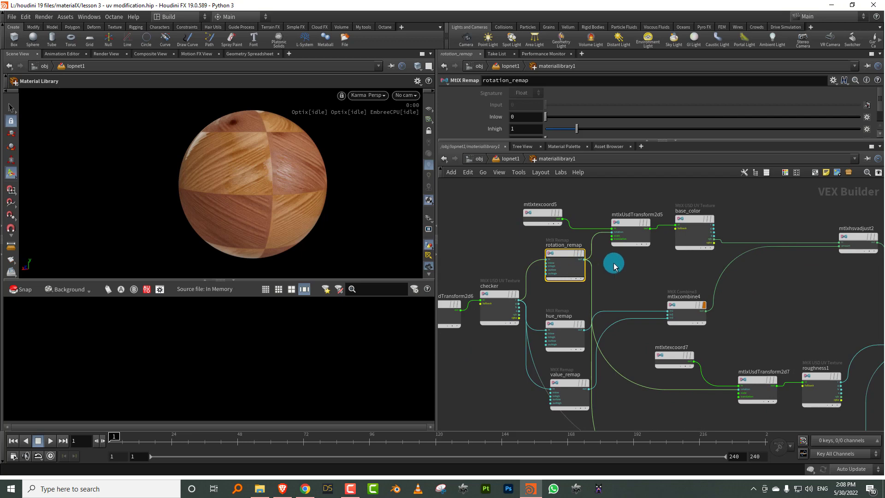
pyautogui.moveTo(526, 140); pyautogui.dragTo(427, 163)
pyautogui.write('0')
pyautogui.press('Tab')
pyautogui.write('90')
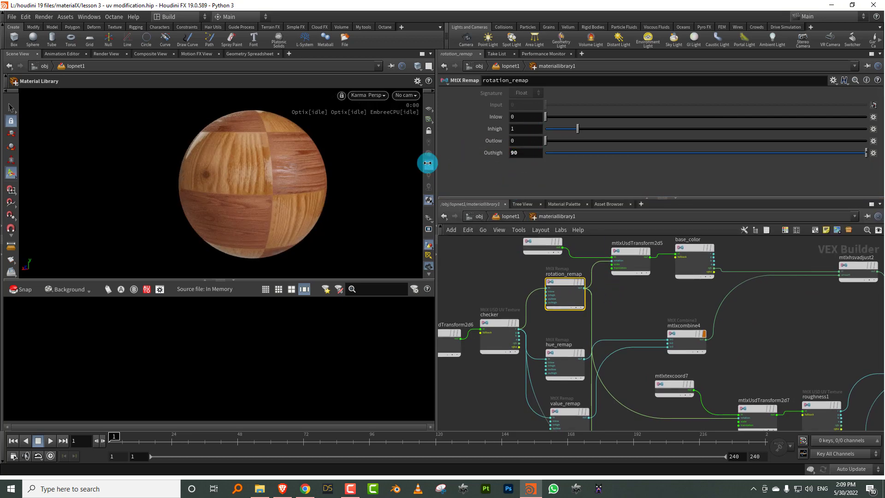
# Try an Outlow of 0.59 and an Outhigh of 1.16 on the hue_remap node.
pyautogui.moveTo(644, 293); pyautogui.dragTo(600, 287, button='middle')
pyautogui.scroll(1, 579, 297)
pyautogui.click(513, 360)
pyautogui.click(583, 156)
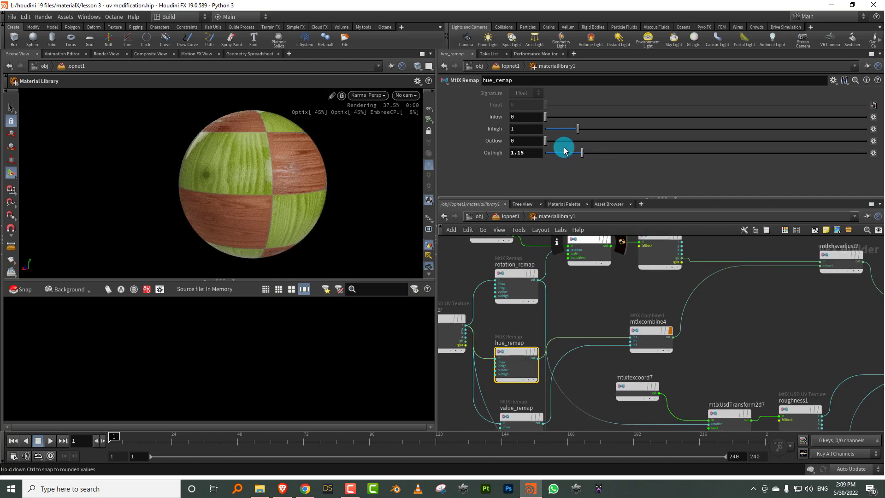
pyautogui.click(568, 142)
pyautogui.moveTo(591, 150); pyautogui.dragTo(563, 140)
pyautogui.click(579, 152)
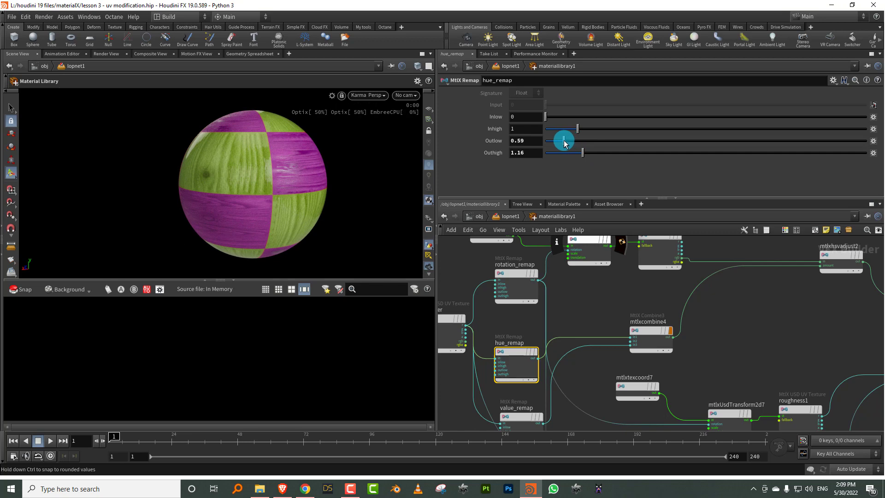
pyautogui.click(570, 152)
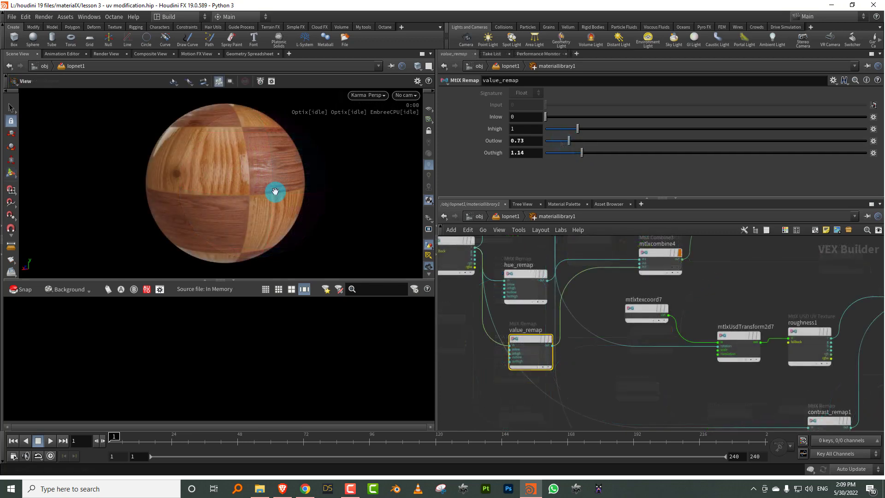